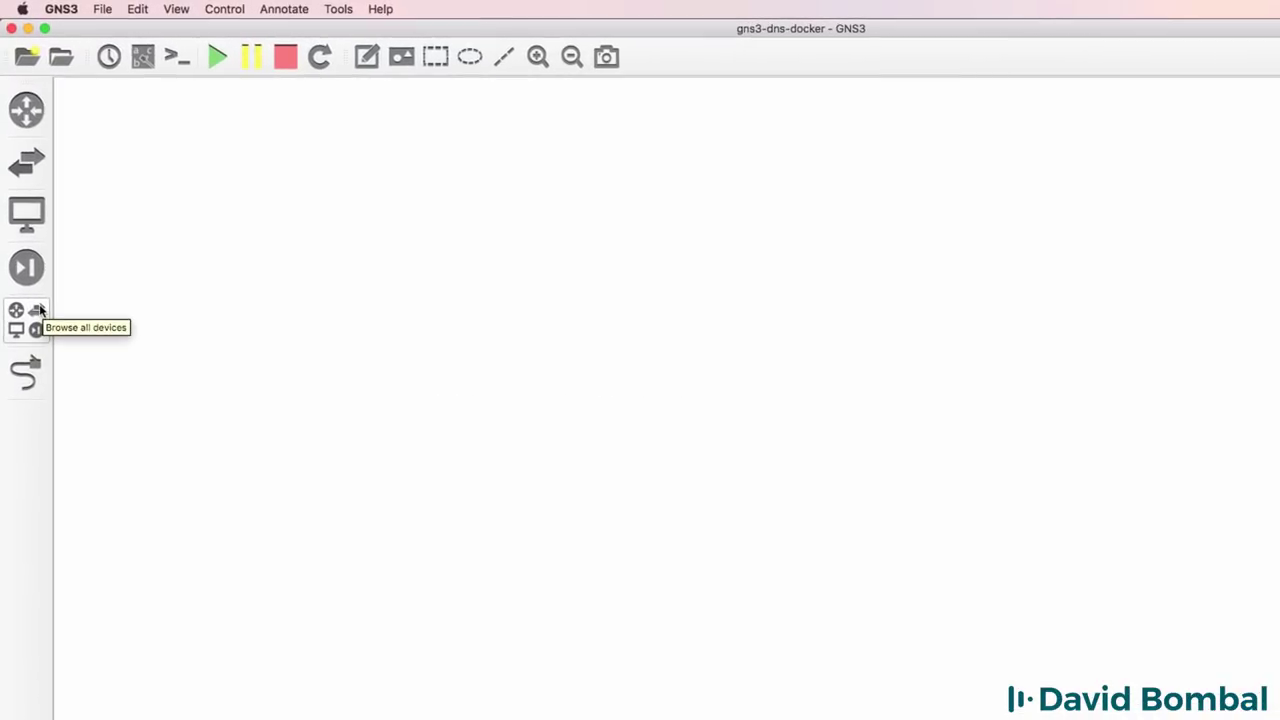
Step: Filter GNS3's downloadable appliances list for DNS, then close the device list
click(35, 293)
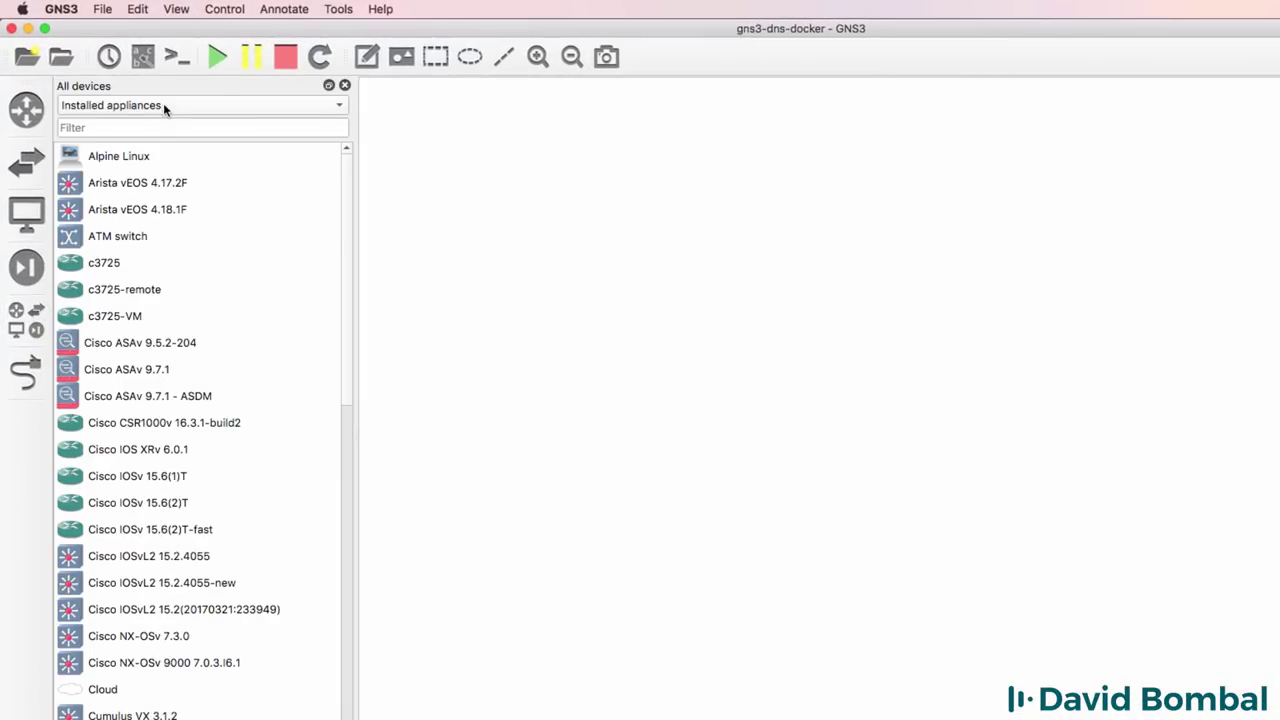
click(163, 105)
click(160, 127)
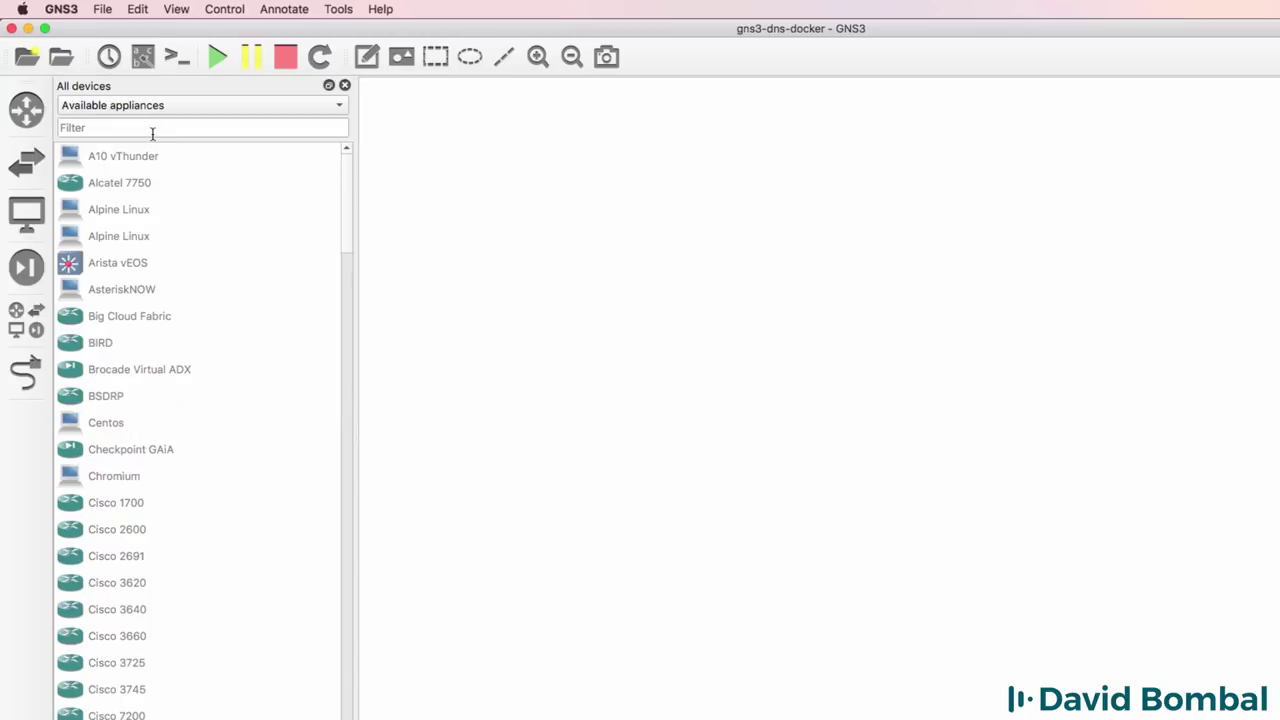
click(152, 130)
text(DNS)
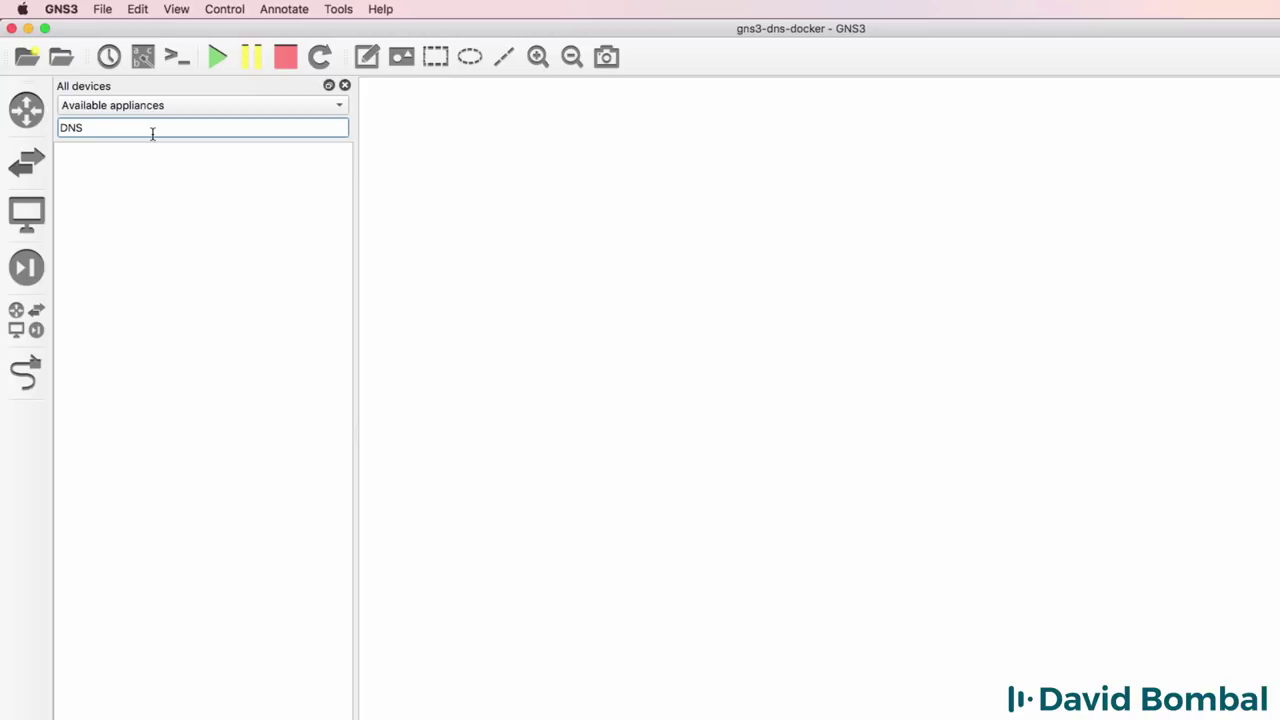
click(344, 86)
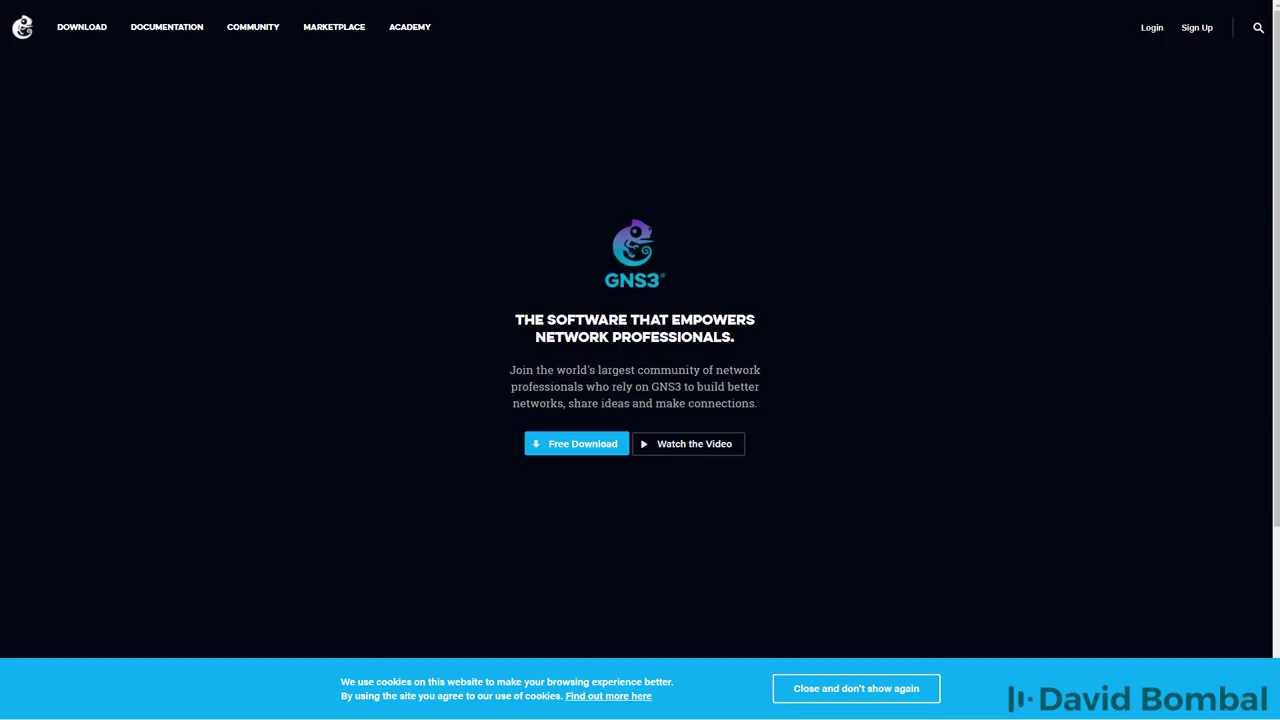
Step: Search the GNS3 Marketplace appliances for DNS and download its dns.gns3a file
click(328, 30)
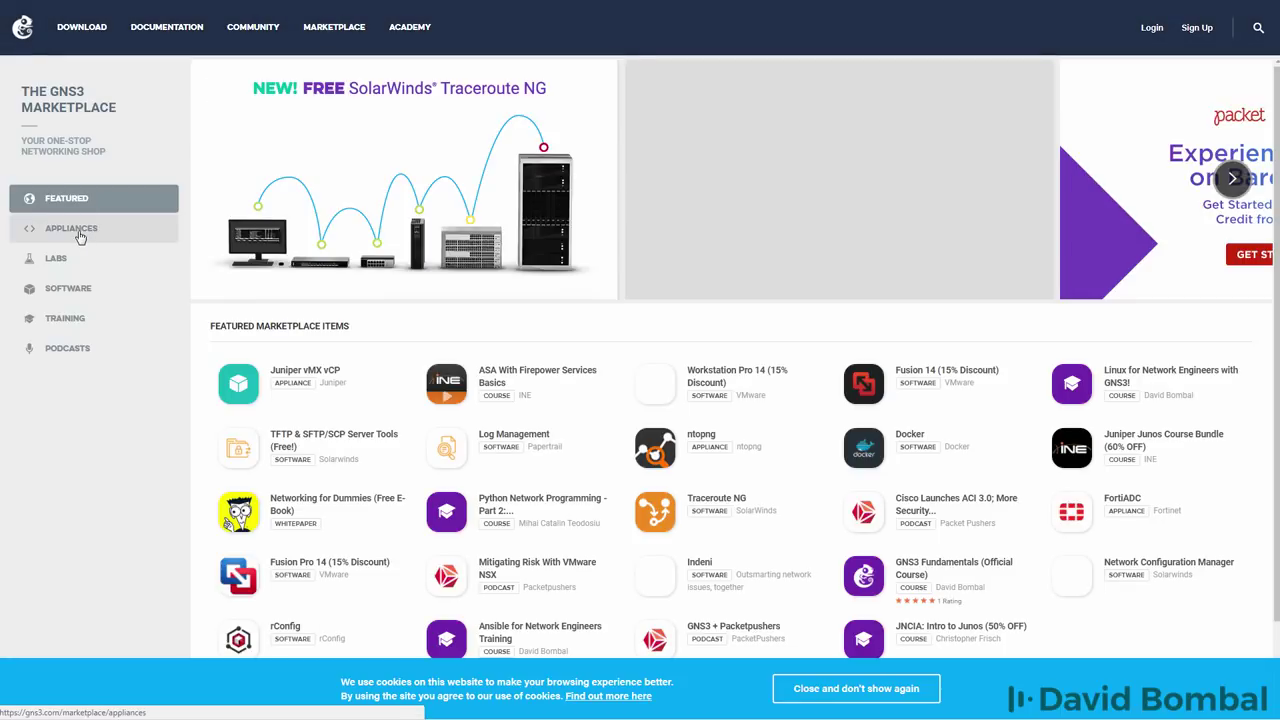
click(80, 232)
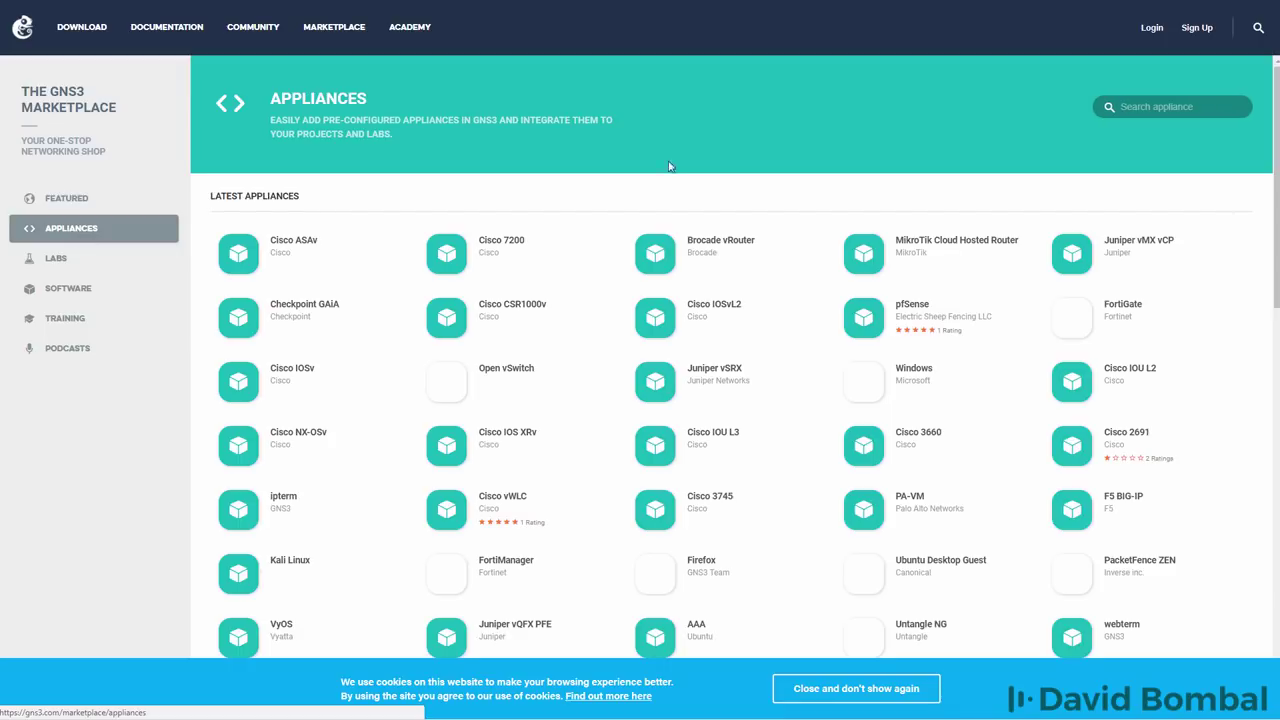
click(1149, 112)
text(DNS)
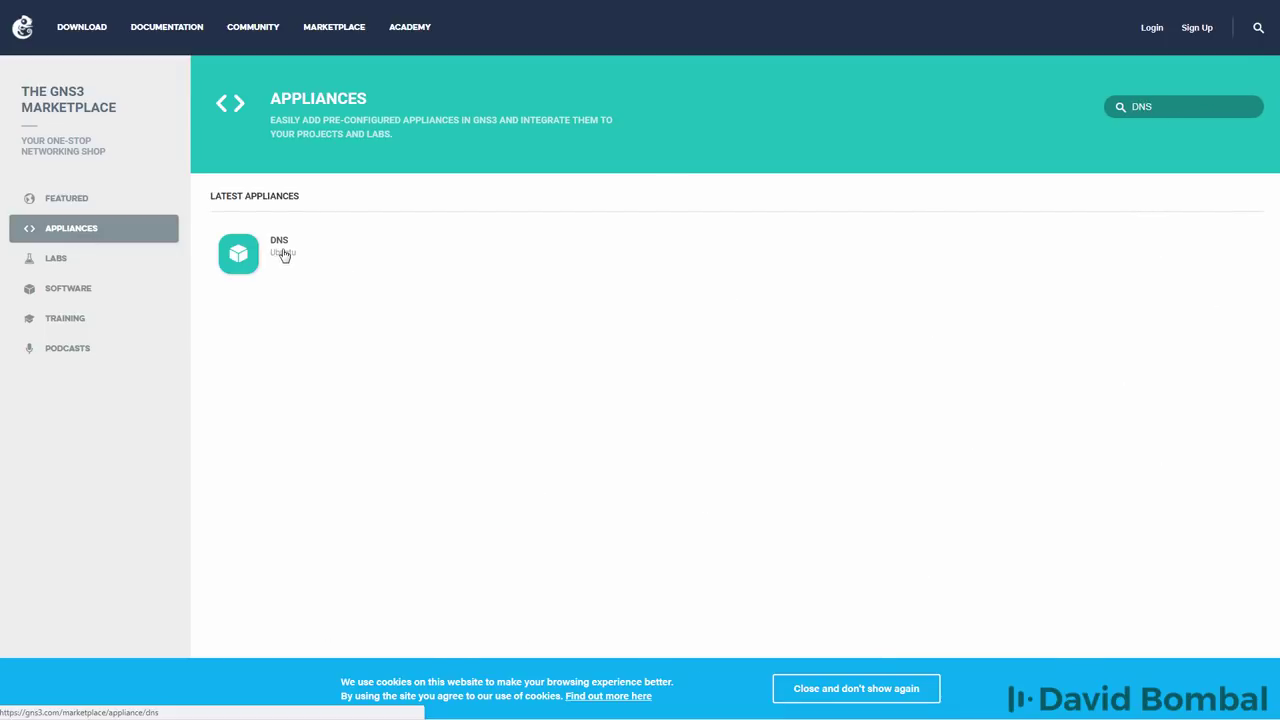
click(284, 255)
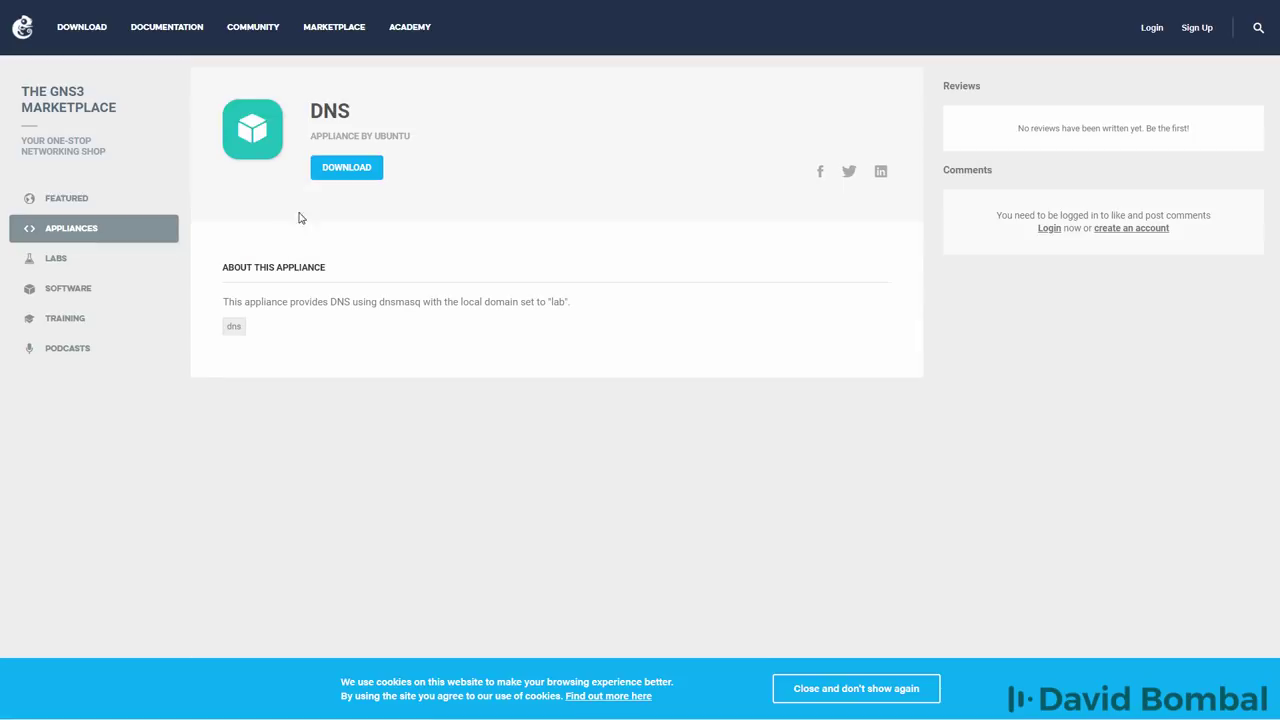
click(367, 170)
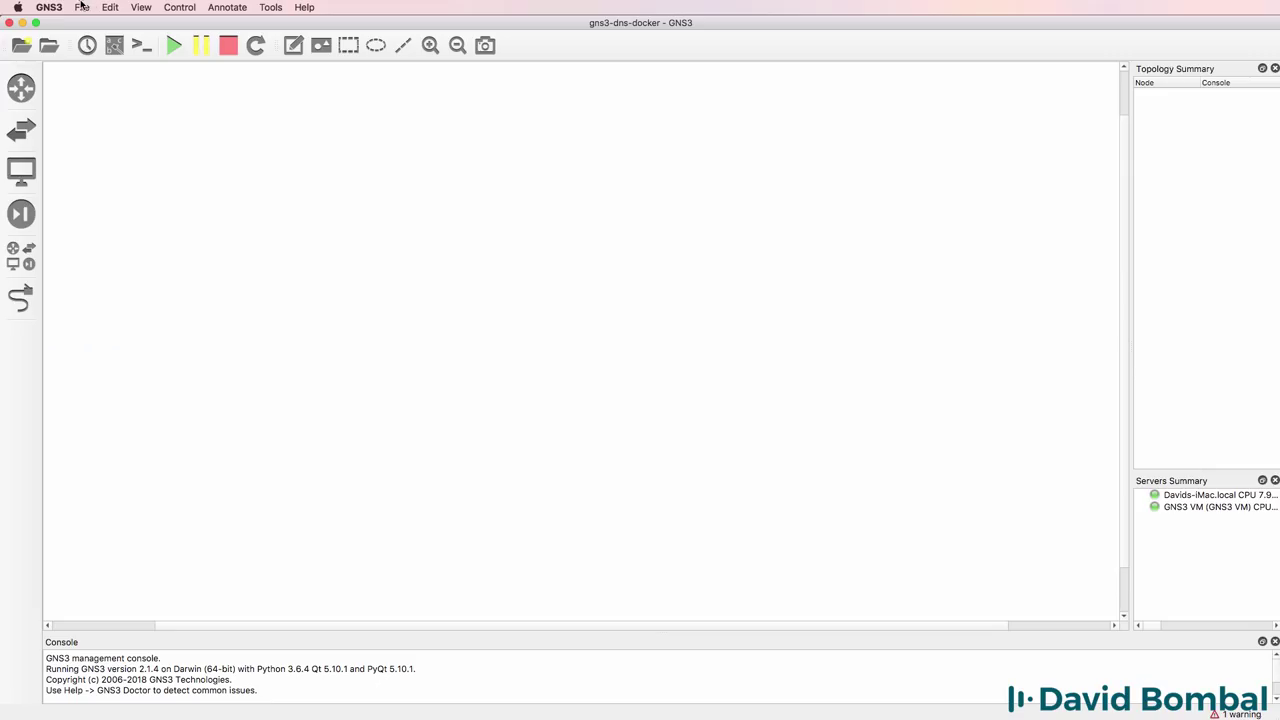
Step: Import dns.gns3a from the Downloads folder as a new GNS3 appliance
click(81, 6)
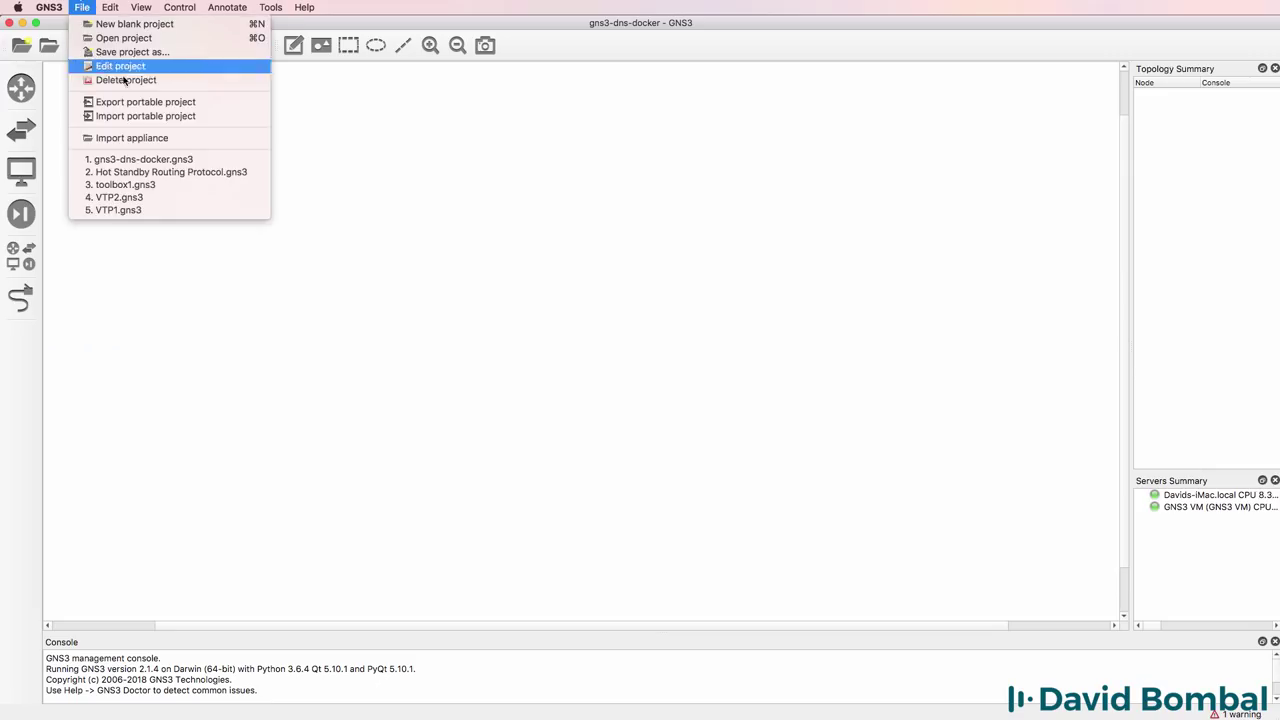
click(151, 138)
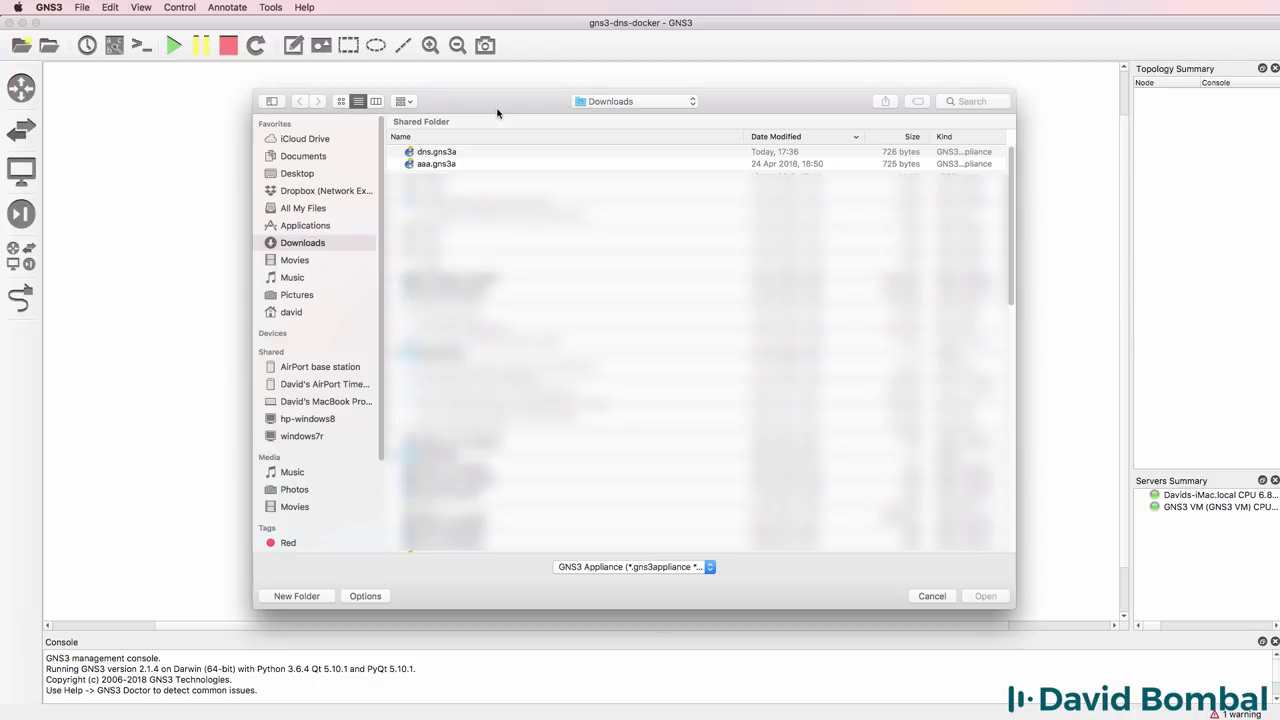
click(562, 155)
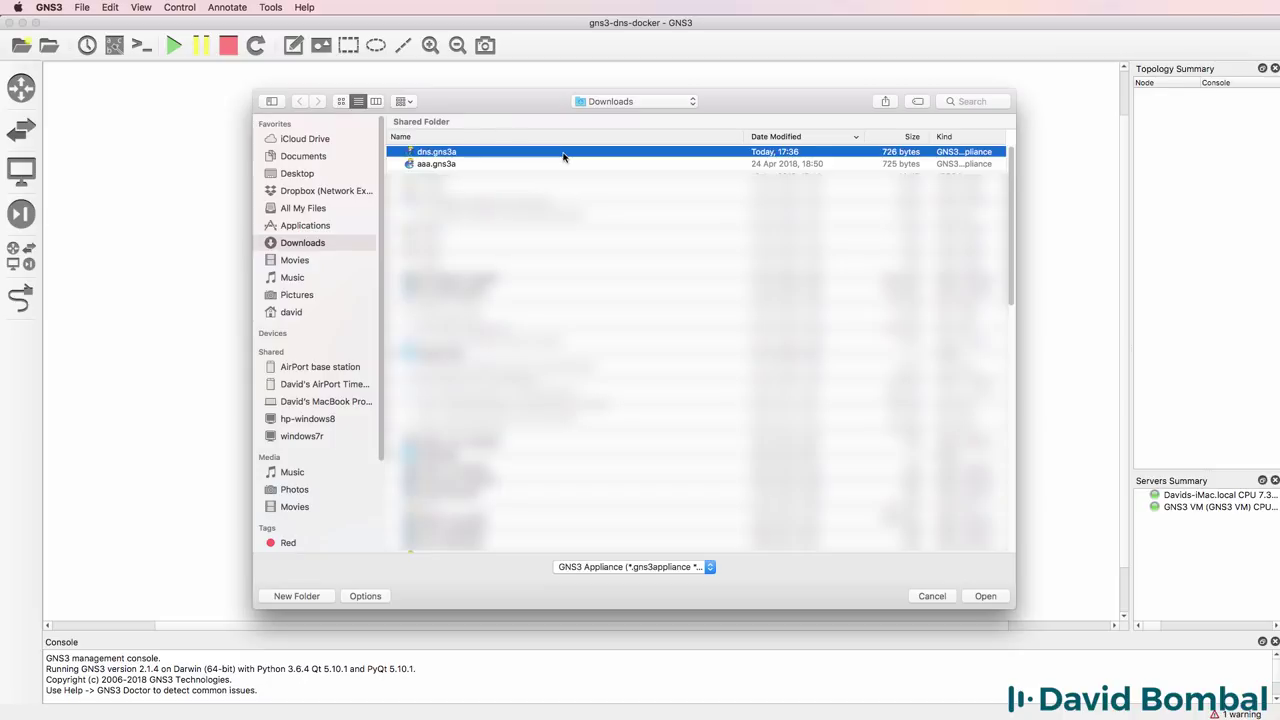
click(982, 596)
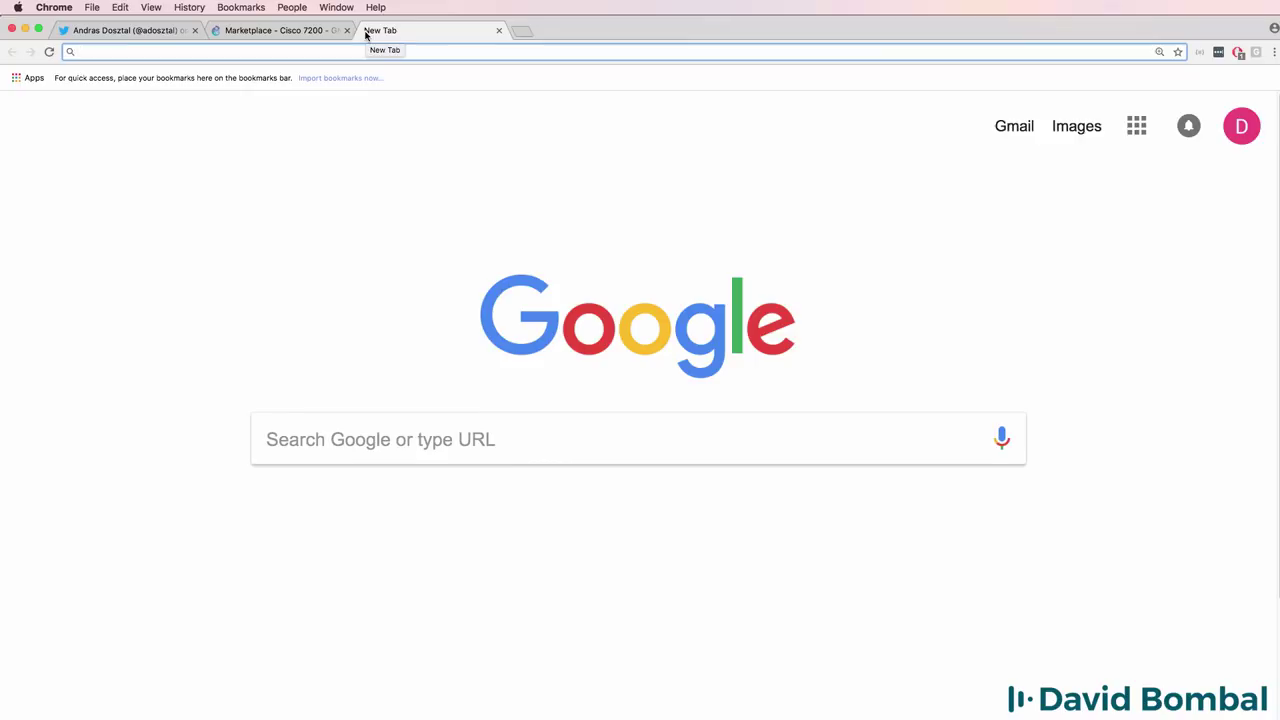
Step: Search Google for dnsmasq and open its thekelleys.org.uk documentation page
text(dnsmasq)
key(Return)
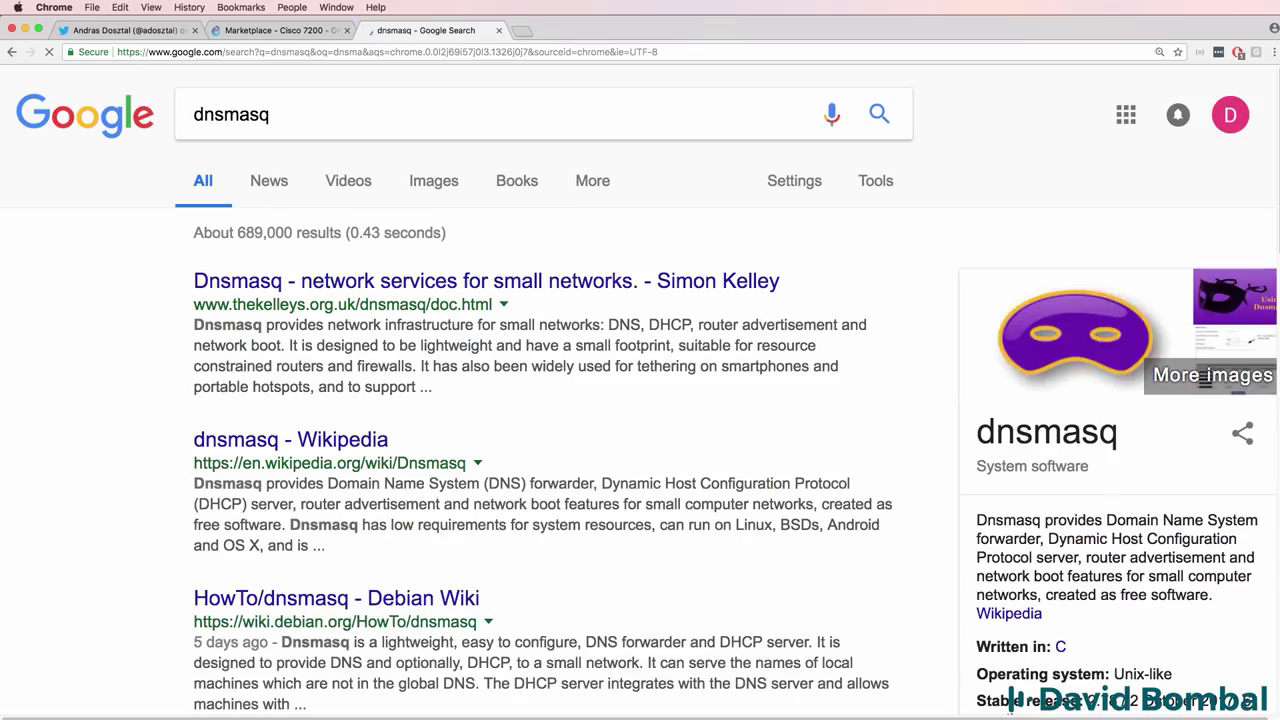
click(8, 53)
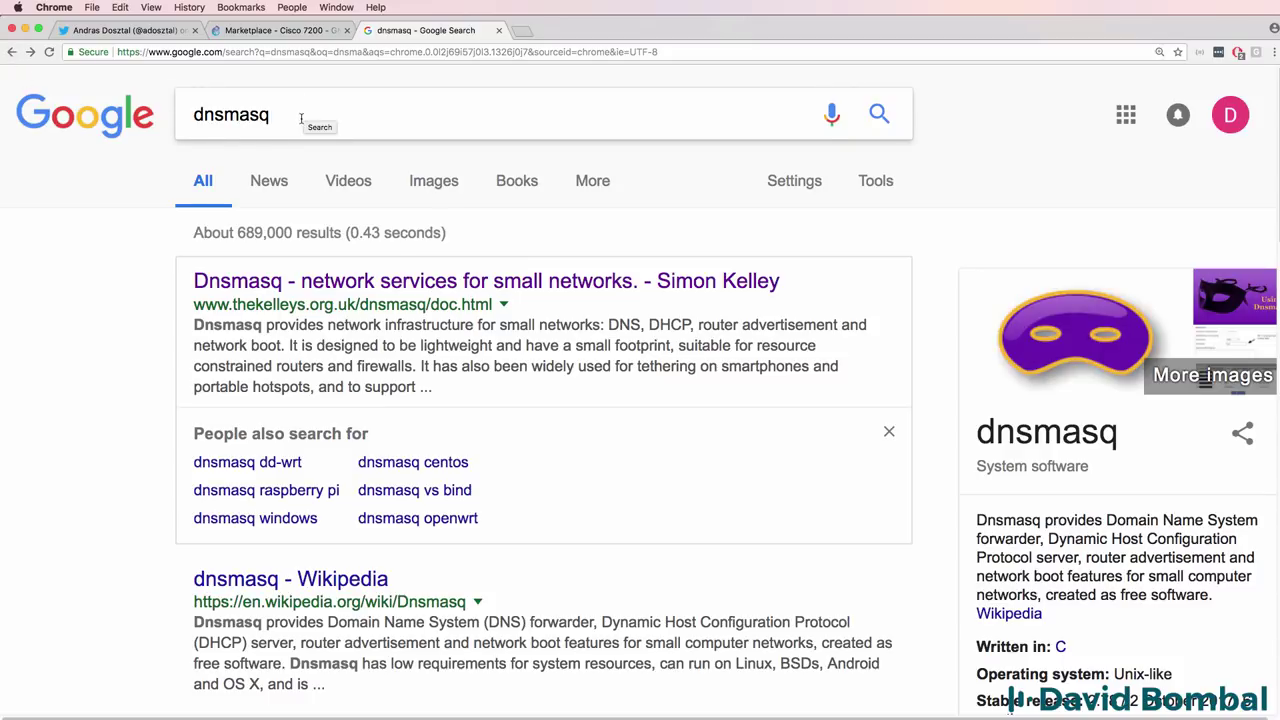
drag(303, 112, 181, 103)
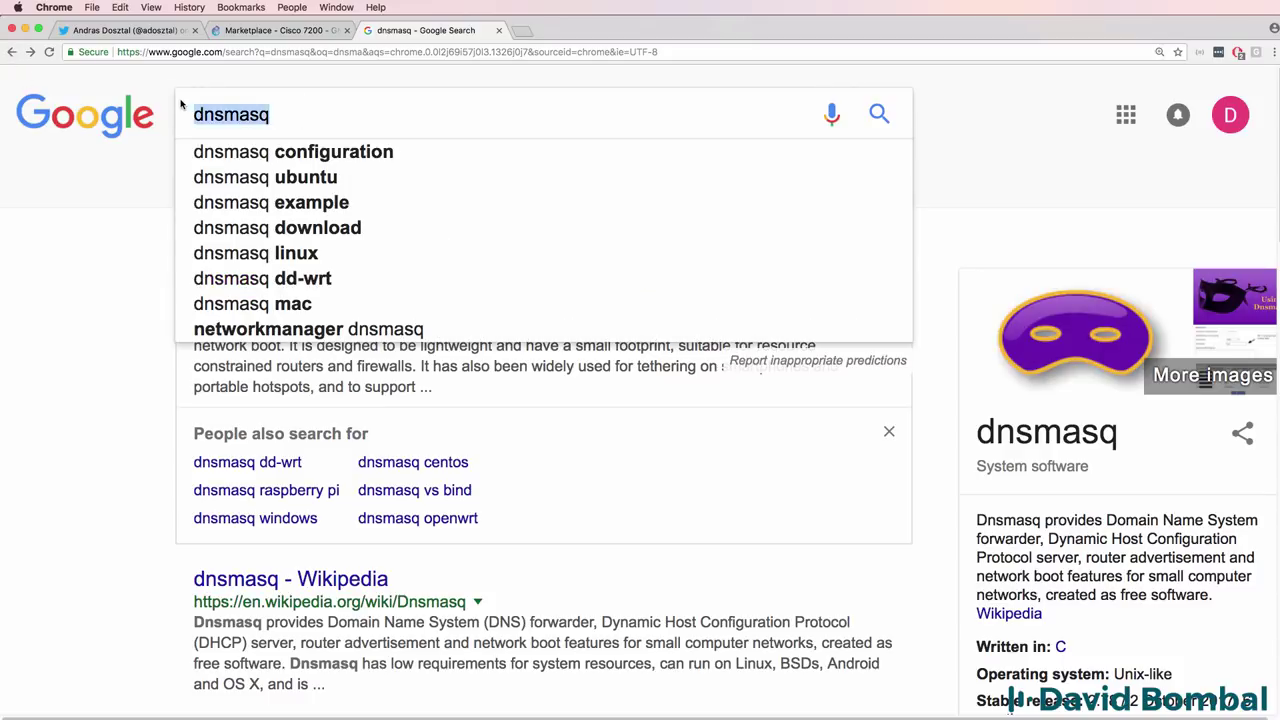
click(103, 391)
click(310, 281)
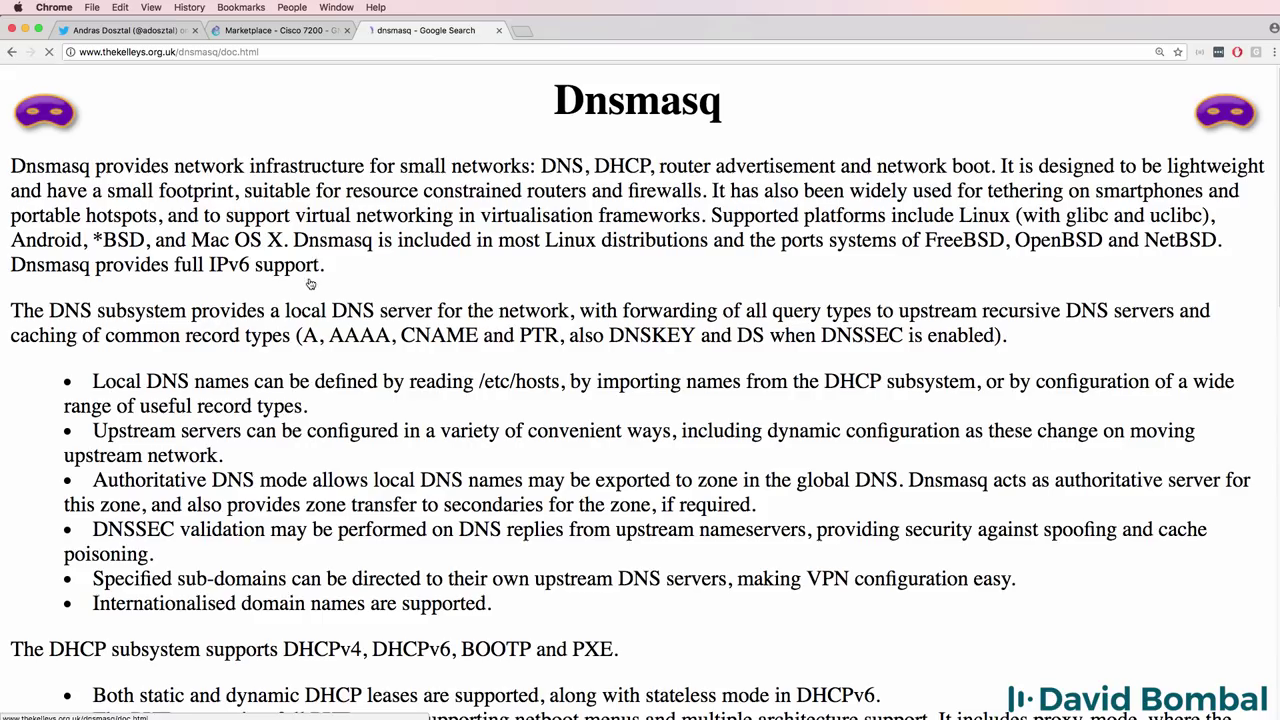
Step: Read the dnsmasq docs, highlighting the DNS subsystem and DHCP/router advertisement features
scroll(390, 342, down, 1)
scroll(390, 342, down, 5)
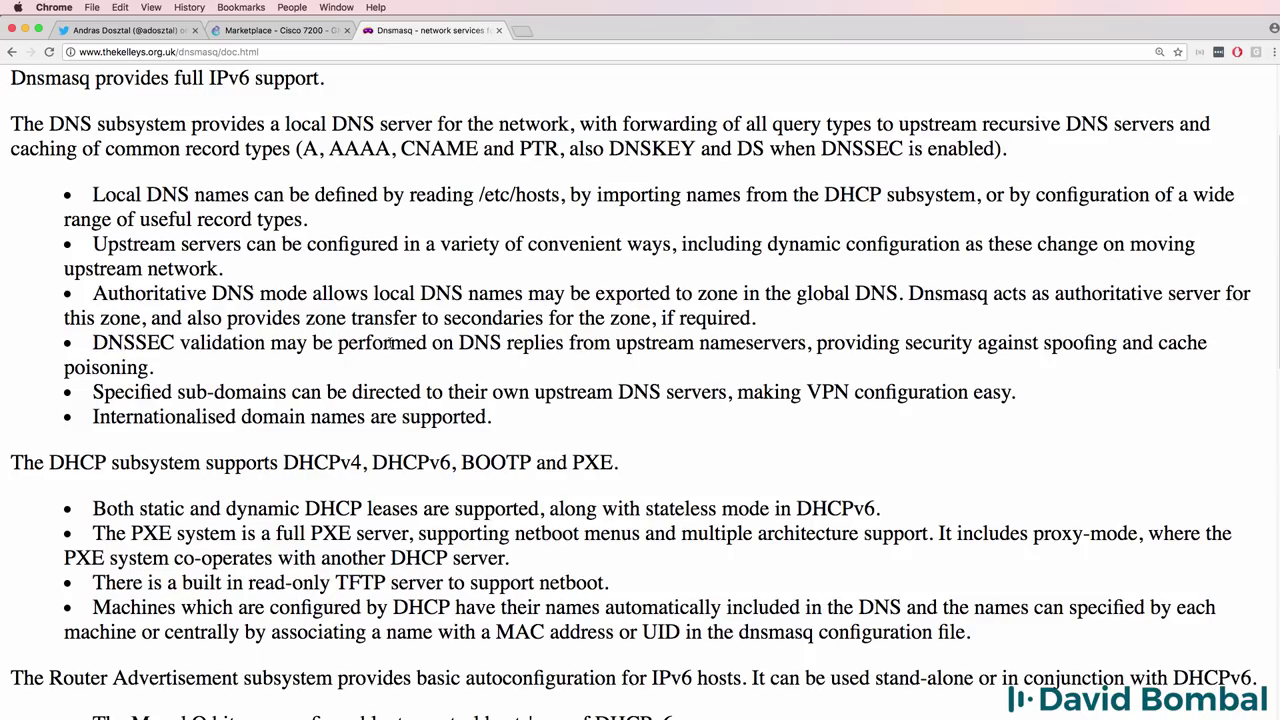
scroll(390, 345, down, 2)
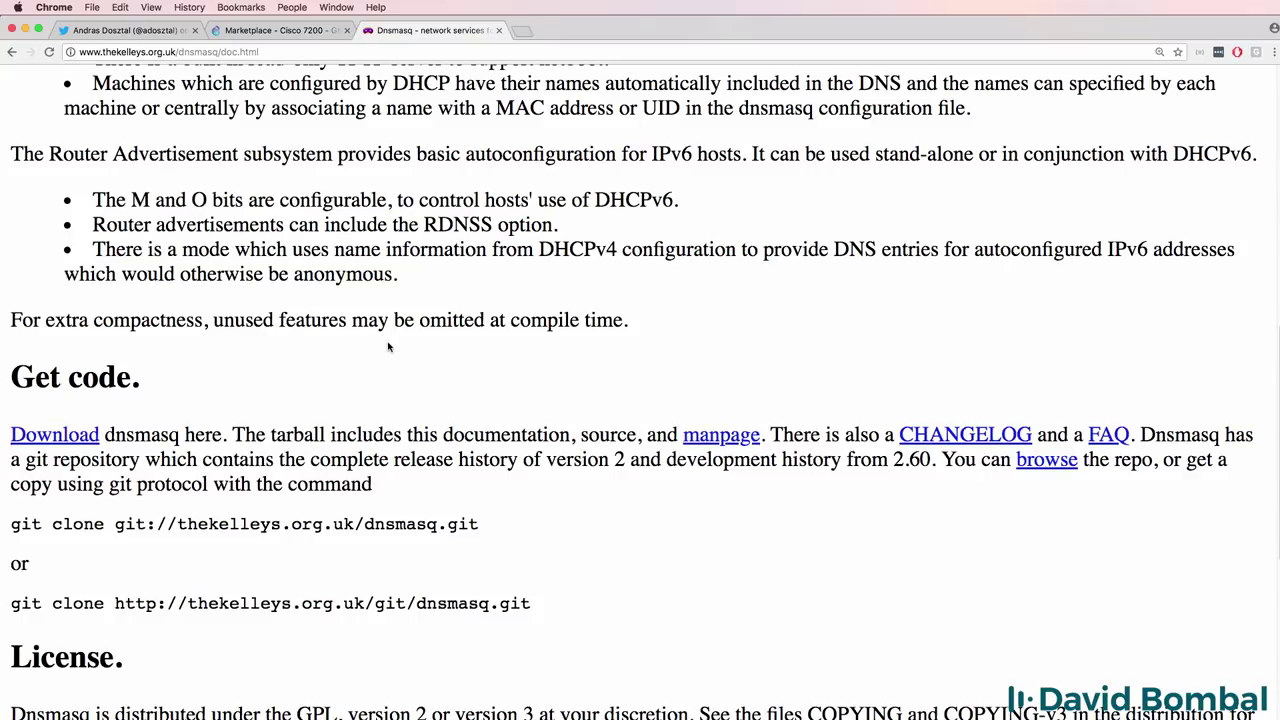
scroll(388, 340, up, 8)
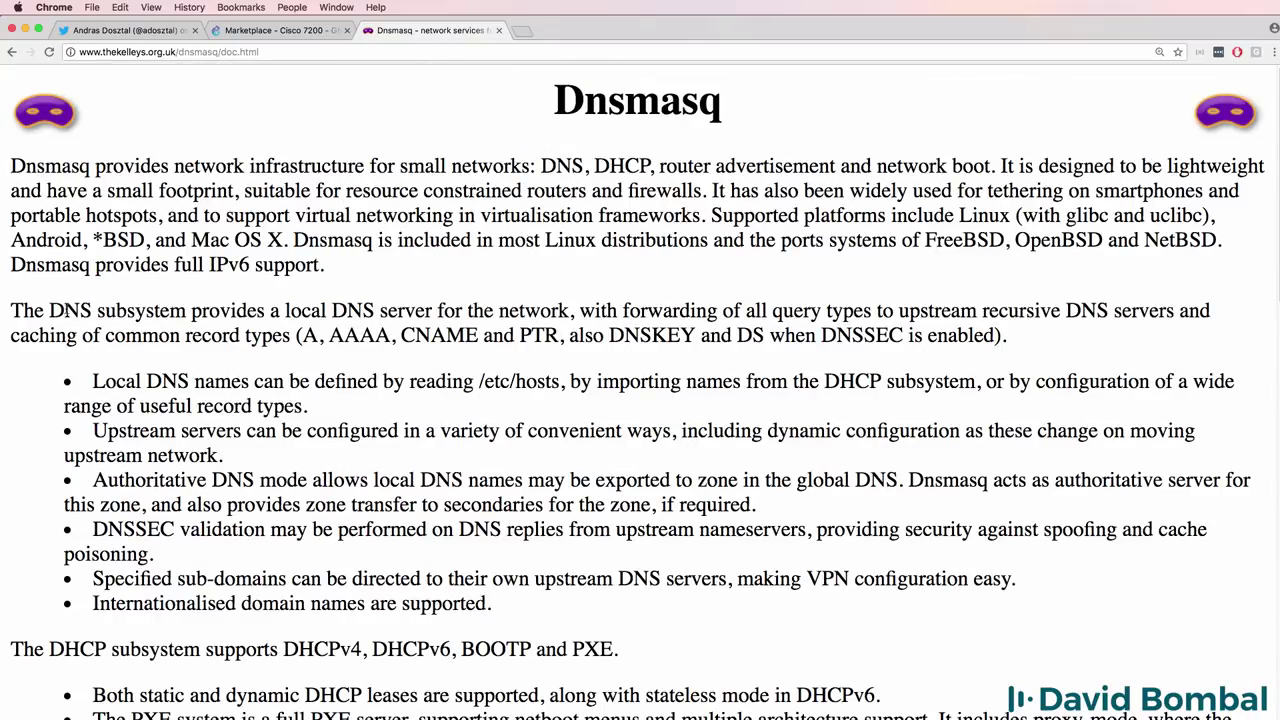
drag(50, 310, 566, 311)
drag(594, 166, 1020, 171)
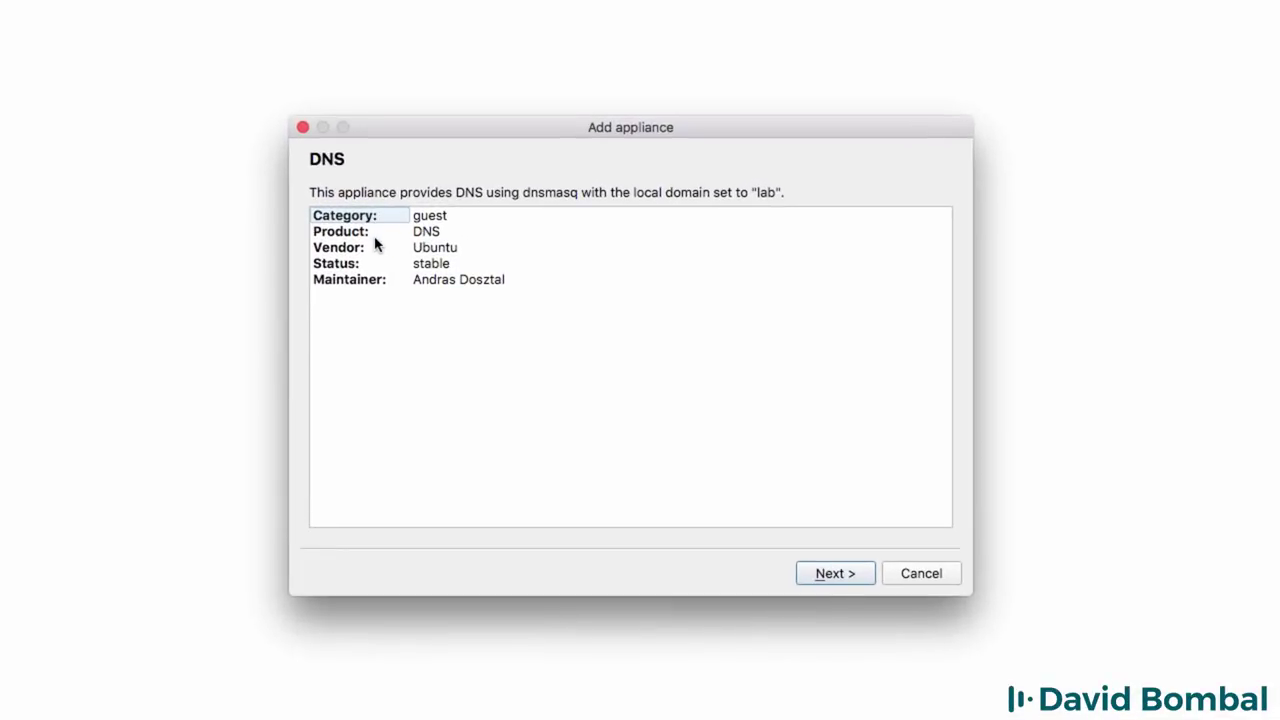
Step: Review the DNS appliance's Product, Vendor and Maintainer details and advance to the Server step
click(372, 237)
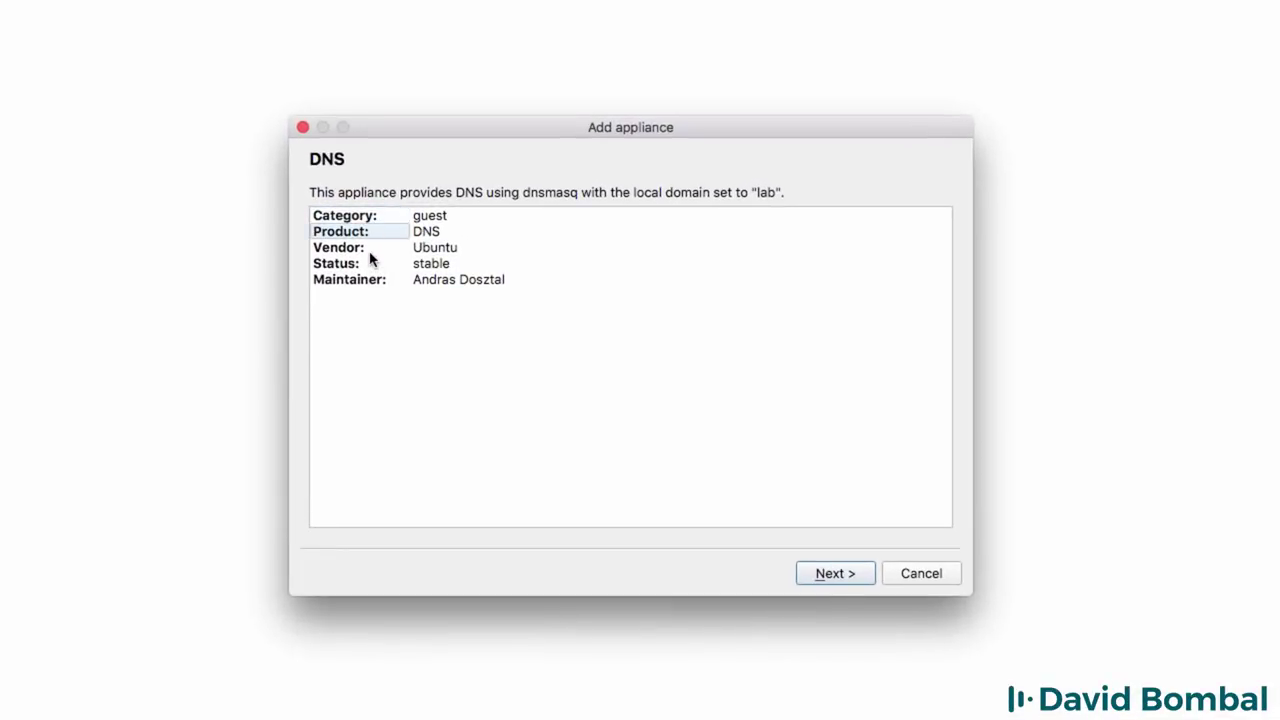
click(370, 255)
click(378, 280)
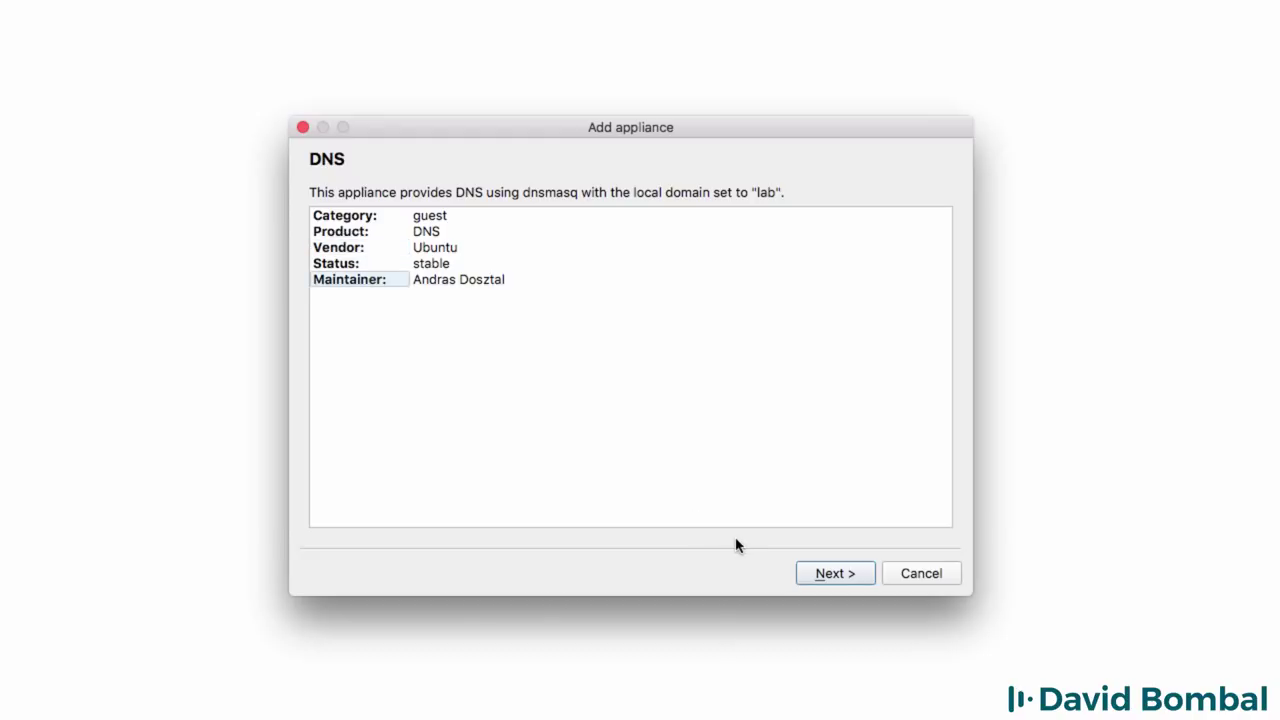
click(841, 582)
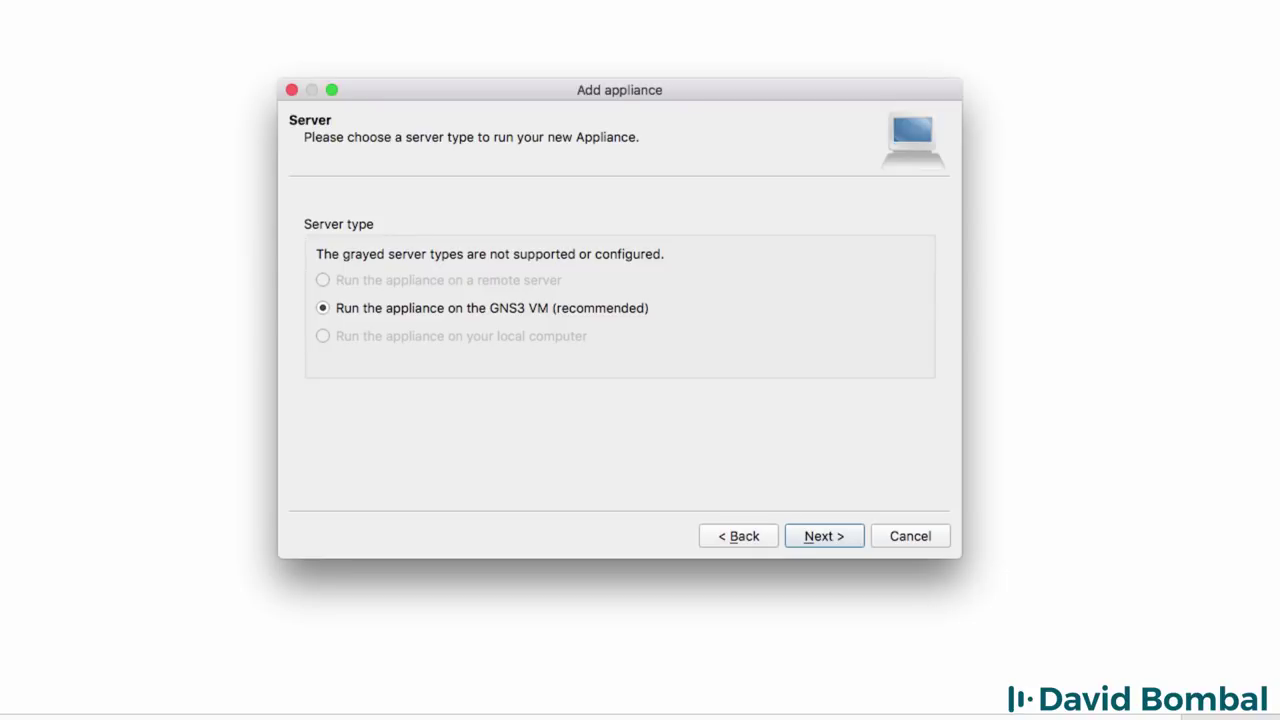
Step: Keep the GNS3 VM server, check console type and Docker image, and reach the Usage page
click(826, 538)
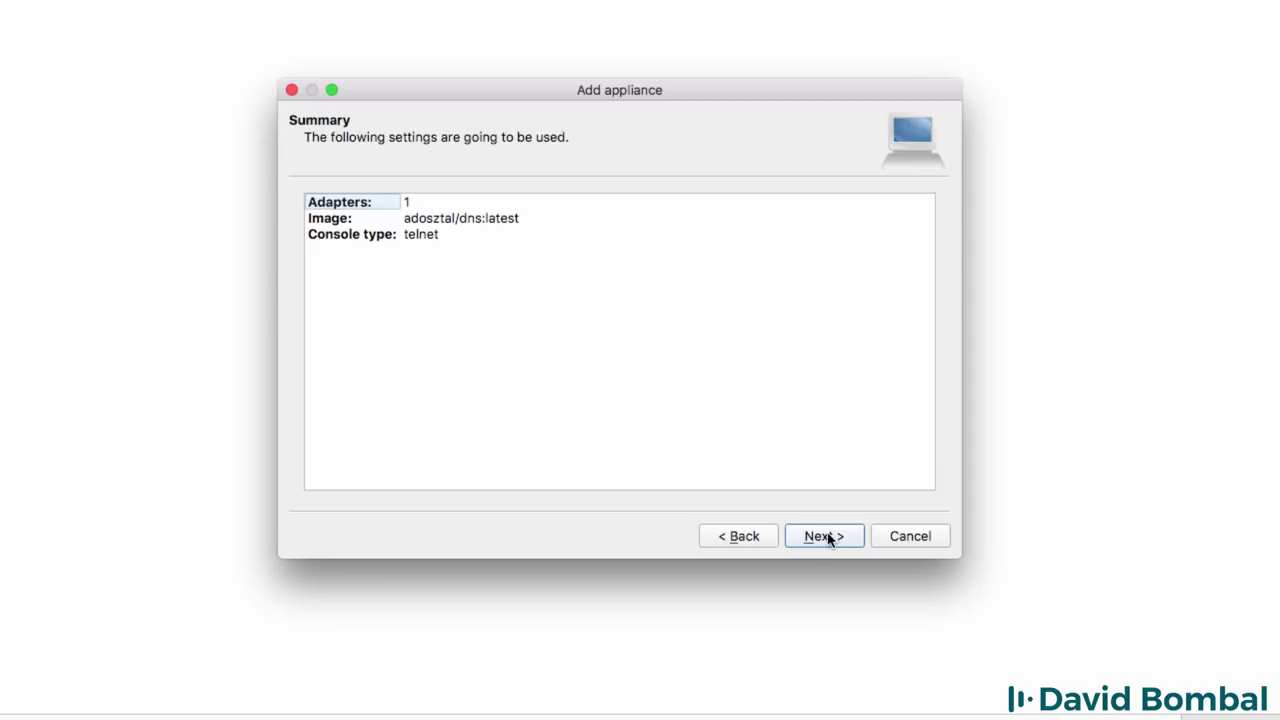
click(350, 238)
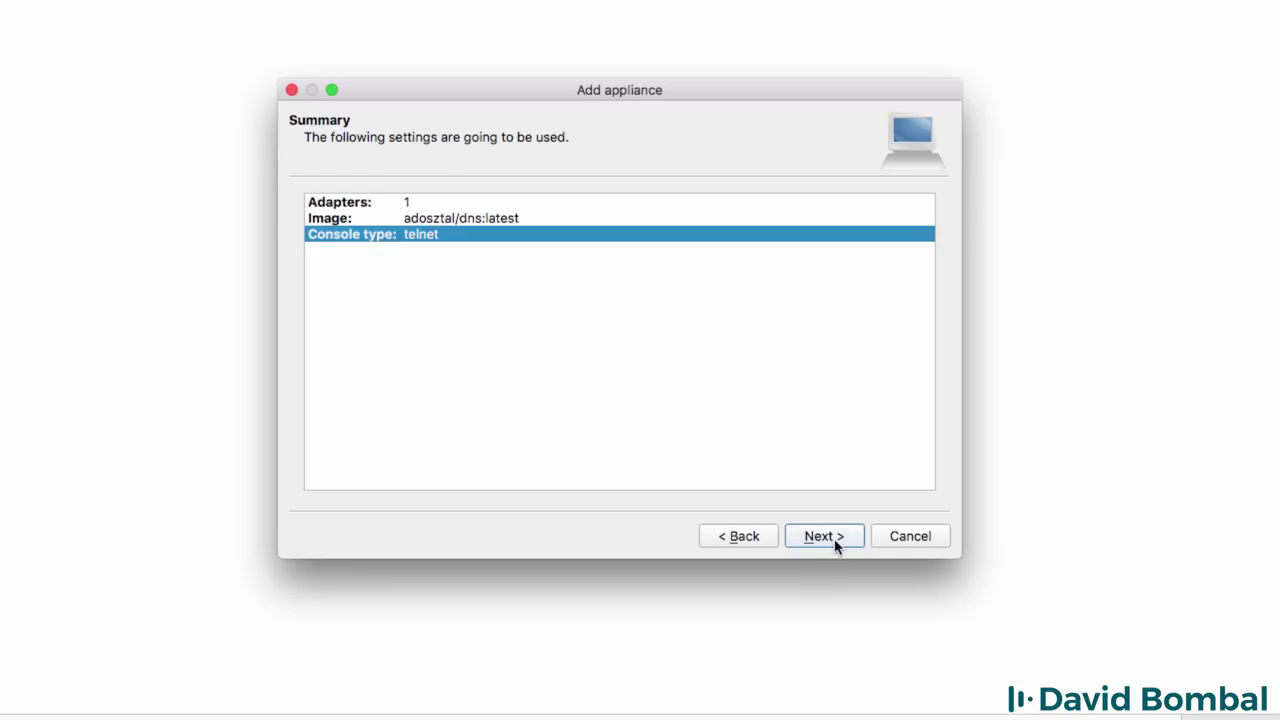
click(462, 221)
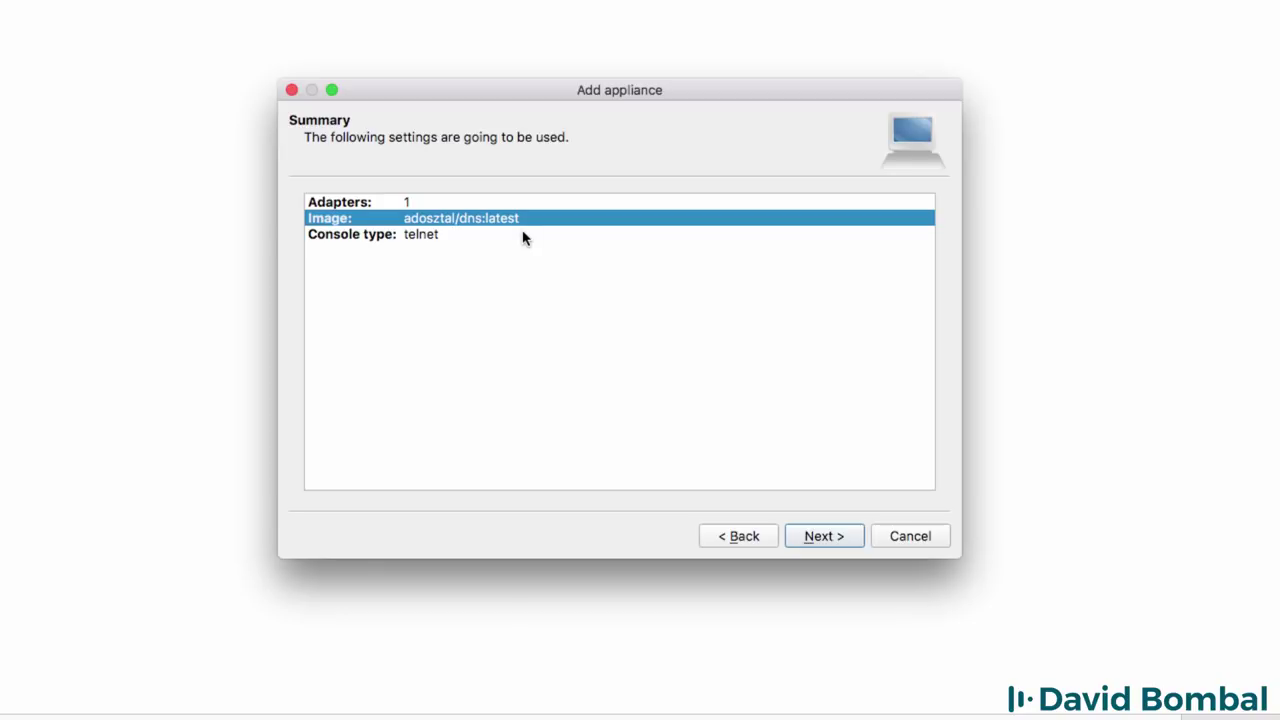
click(824, 534)
Step: Copy the usage notes and highlight the /etc/hosts example 192.168.123.10 router1.lab router1
drag(597, 314, 277, 171)
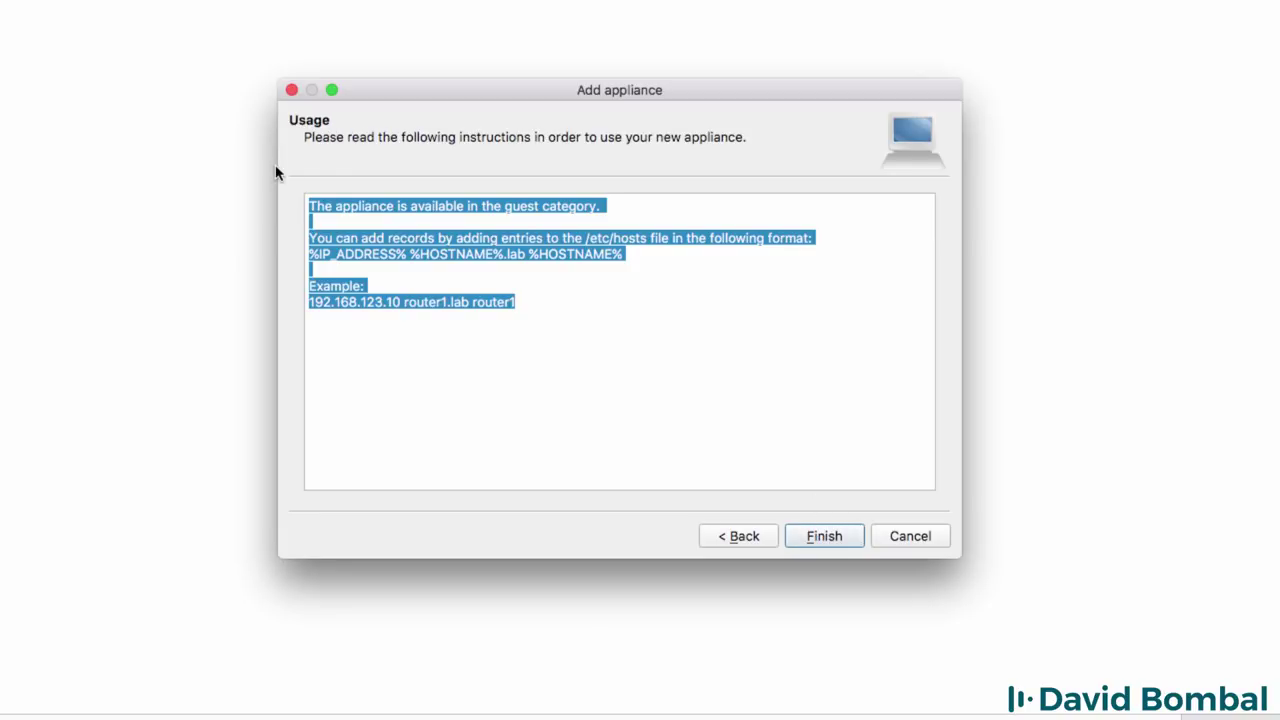
right_click(383, 224)
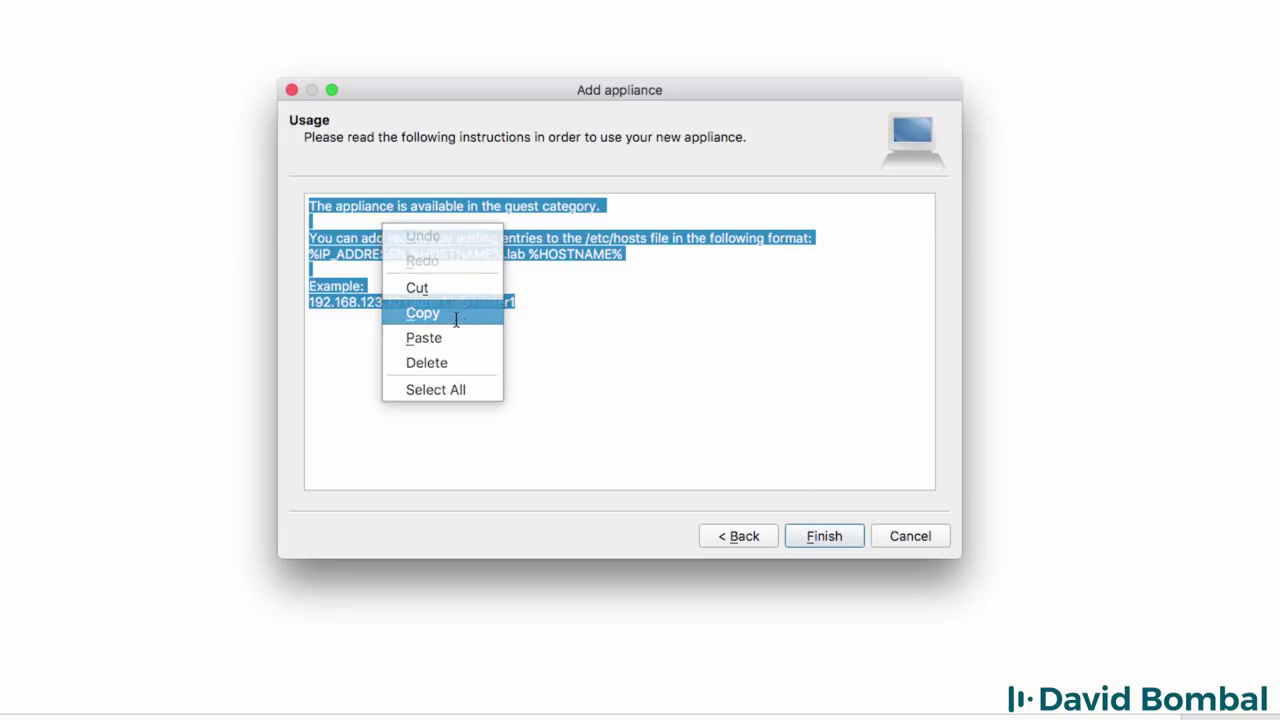
click(428, 313)
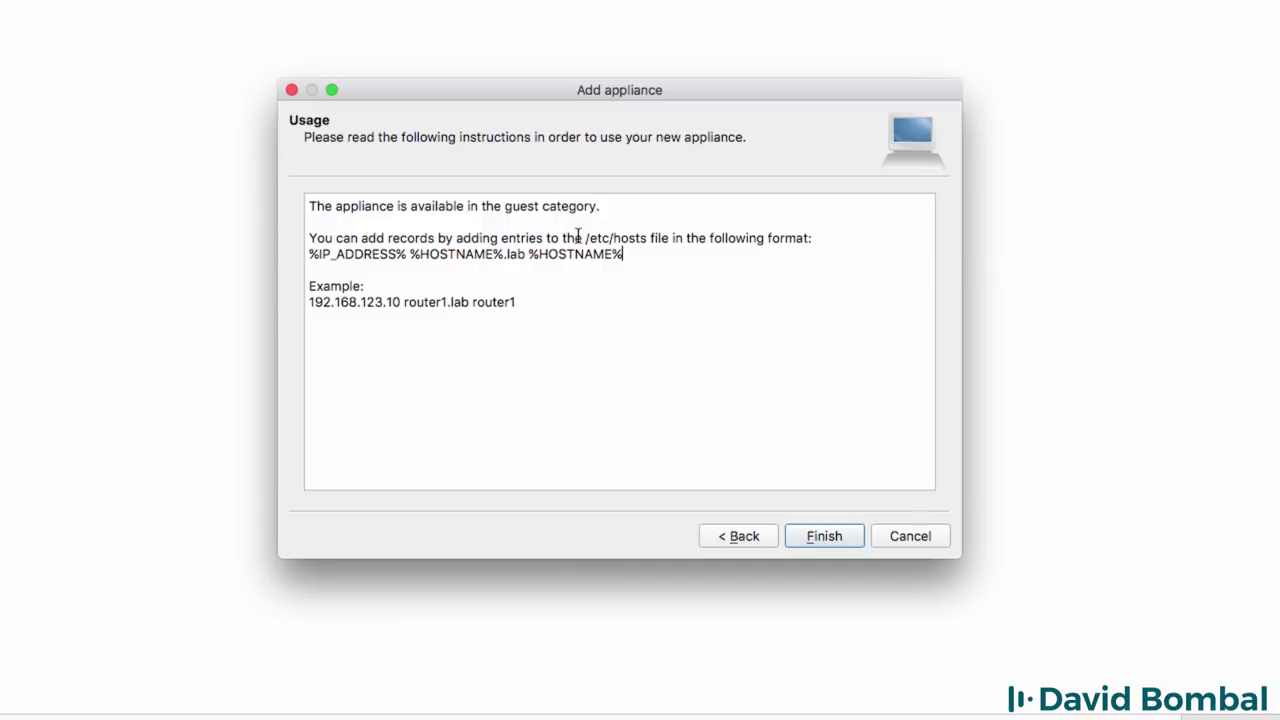
drag(585, 238, 650, 242)
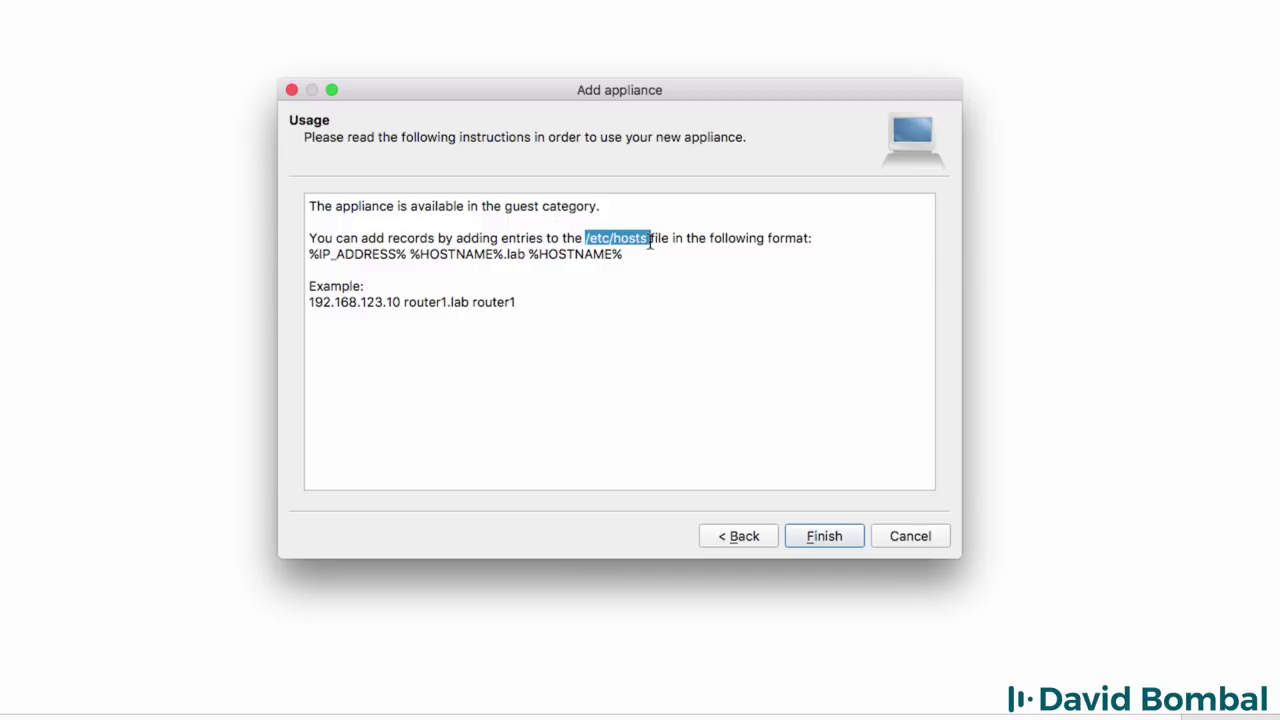
drag(620, 257, 275, 256)
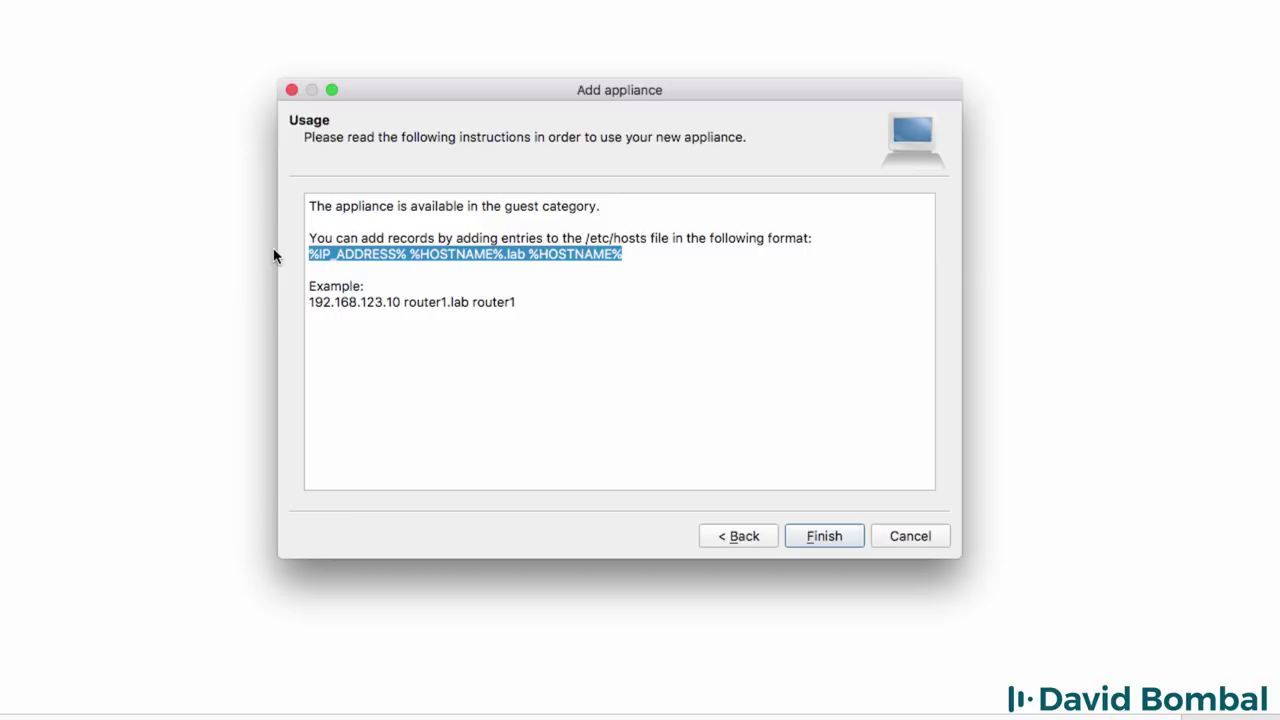
drag(401, 302, 294, 302)
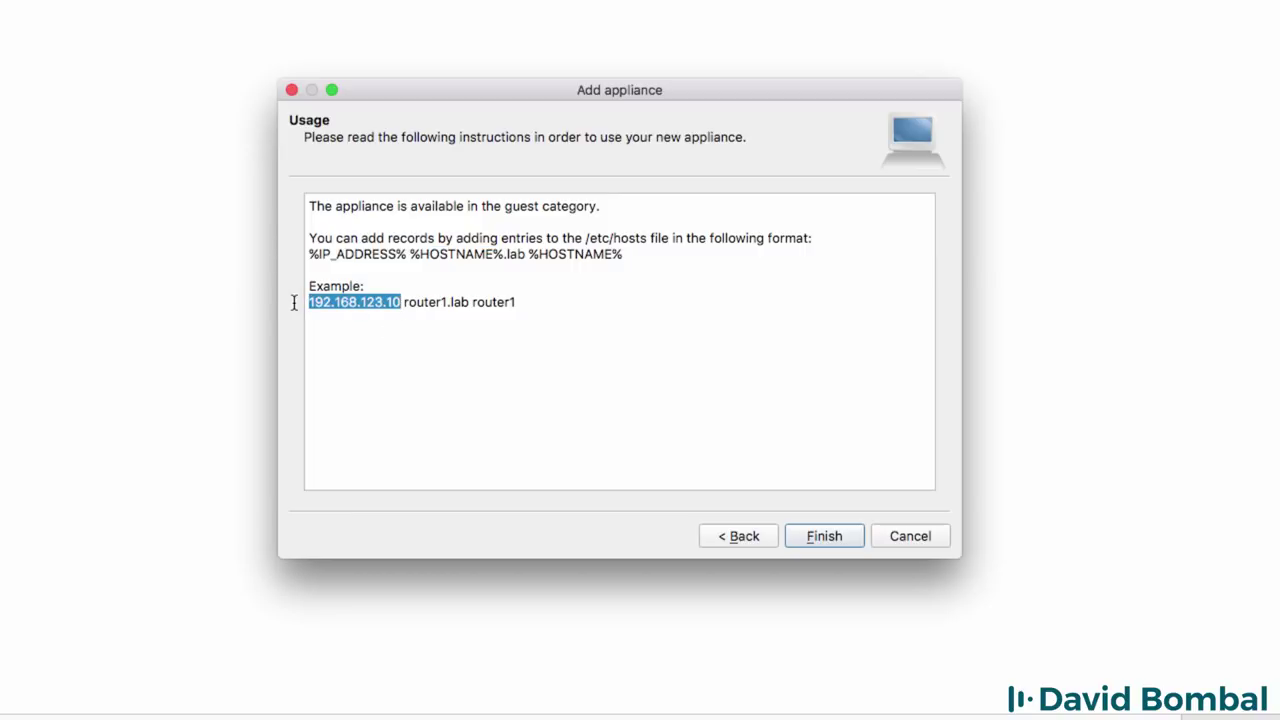
drag(403, 302, 468, 302)
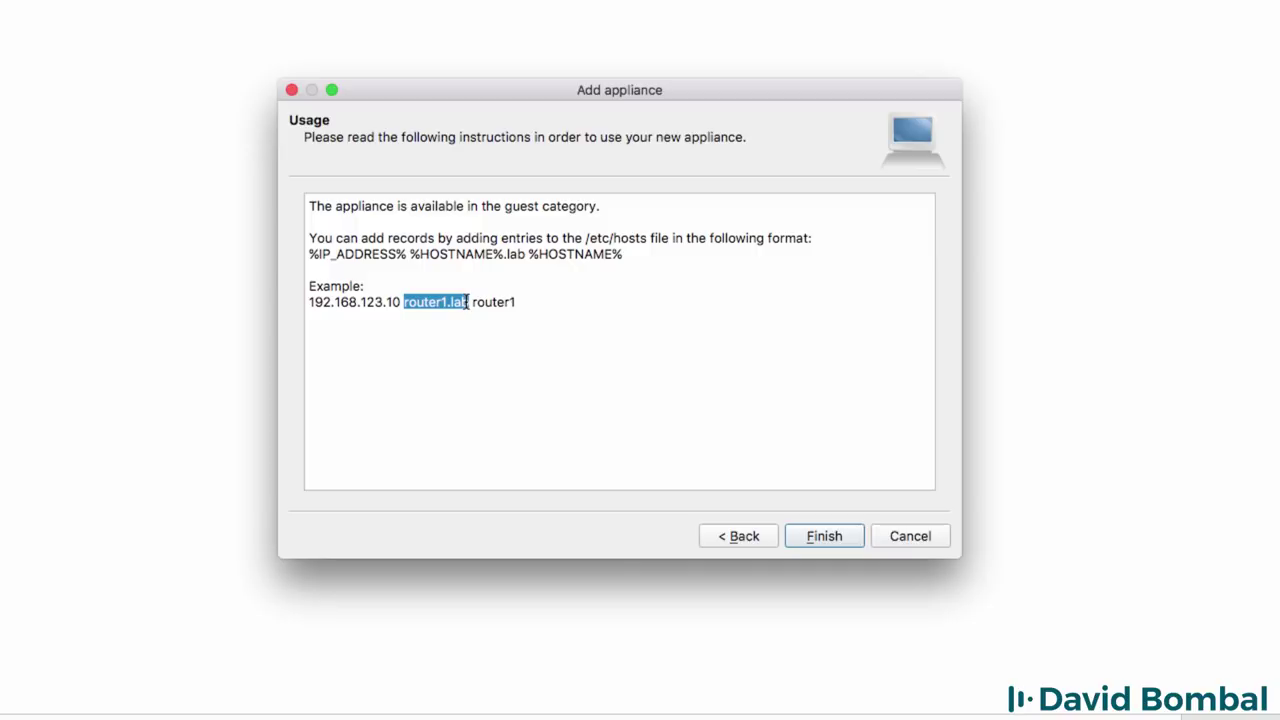
drag(471, 302, 212, 181)
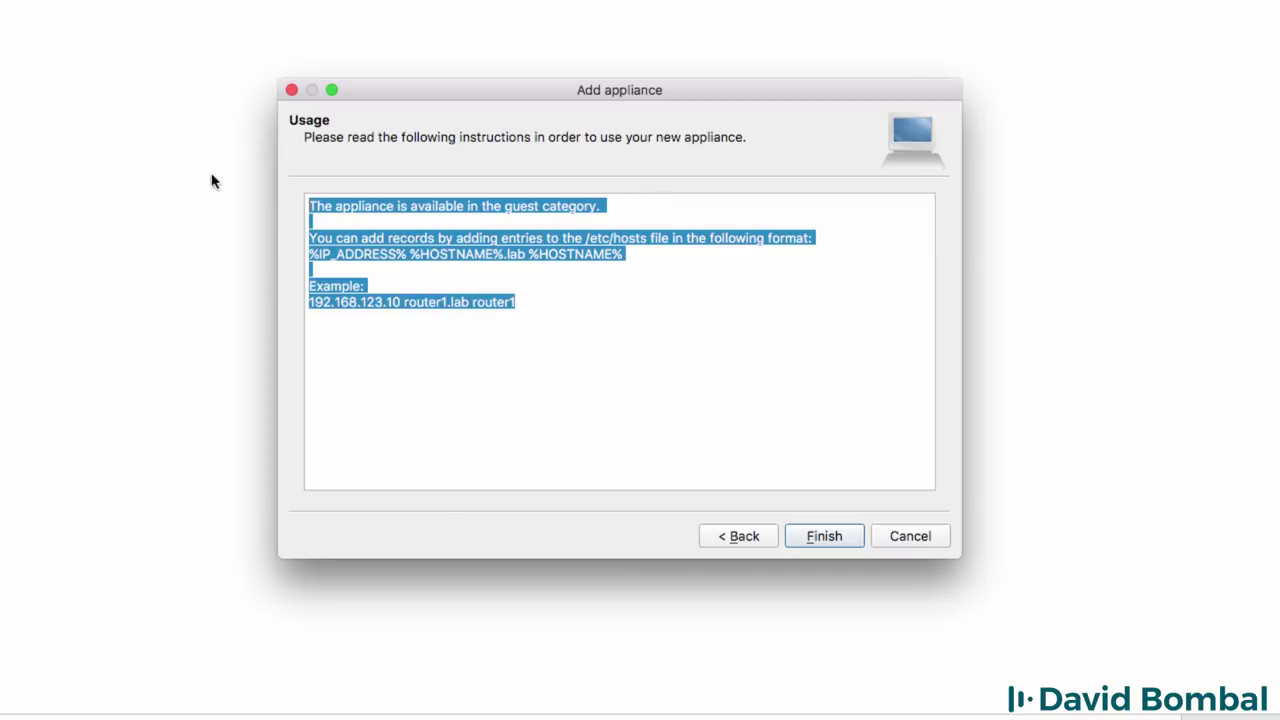
Step: Paste the usage notes into a new Sublime Text document and move the editor aside
right_click(416, 241)
click(468, 328)
key(super+Tab)
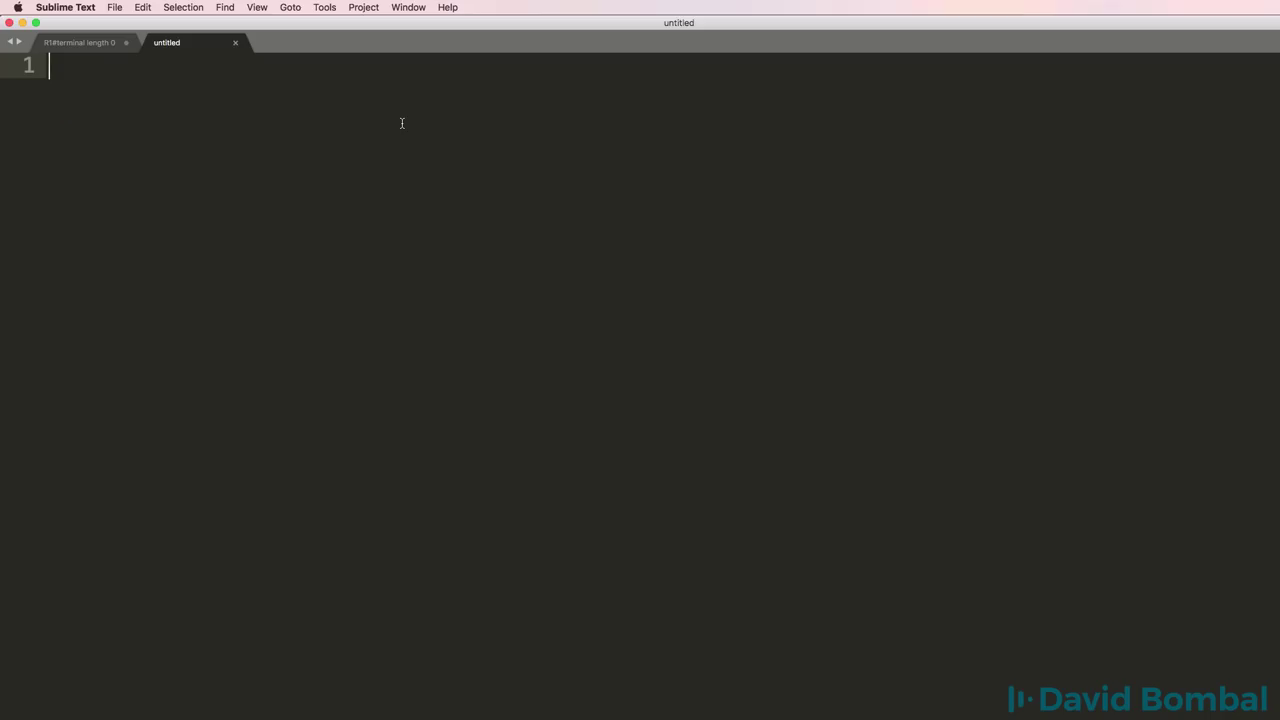
key(super+v)
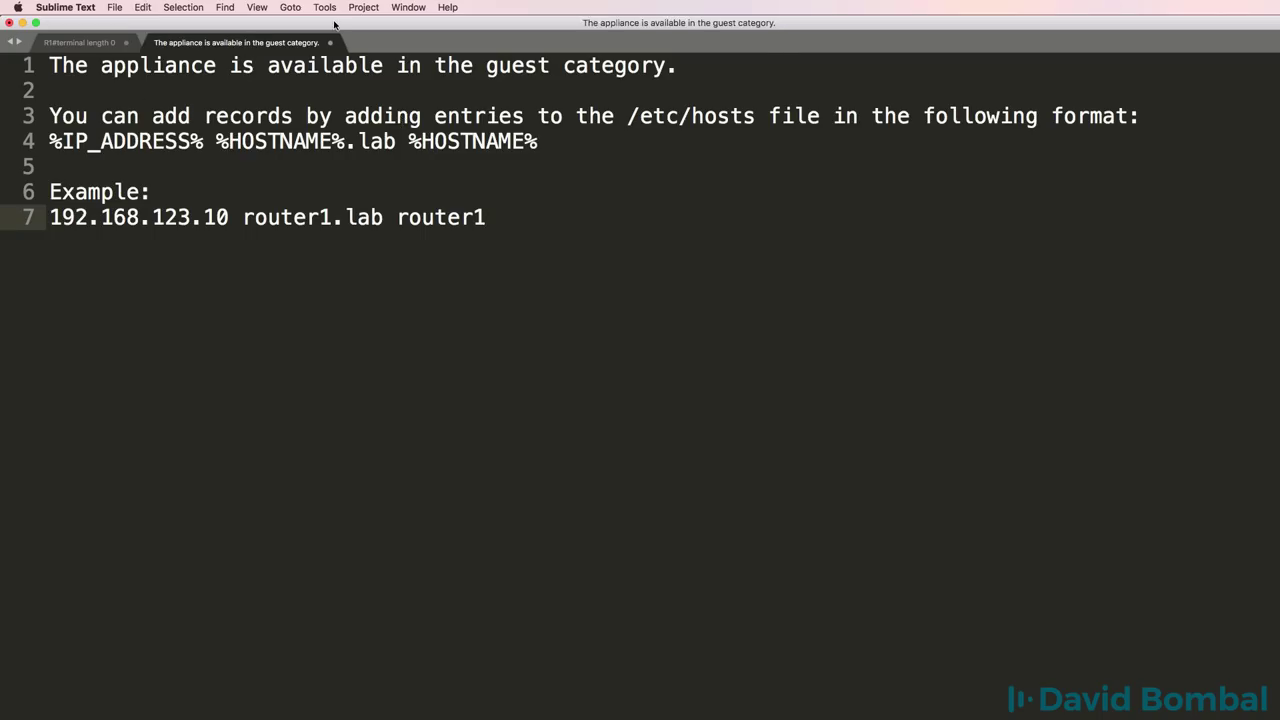
drag(108, 22, 121, 663)
Step: Finish the DNS appliance install and find it under Installed appliances in End devices
click(615, 461)
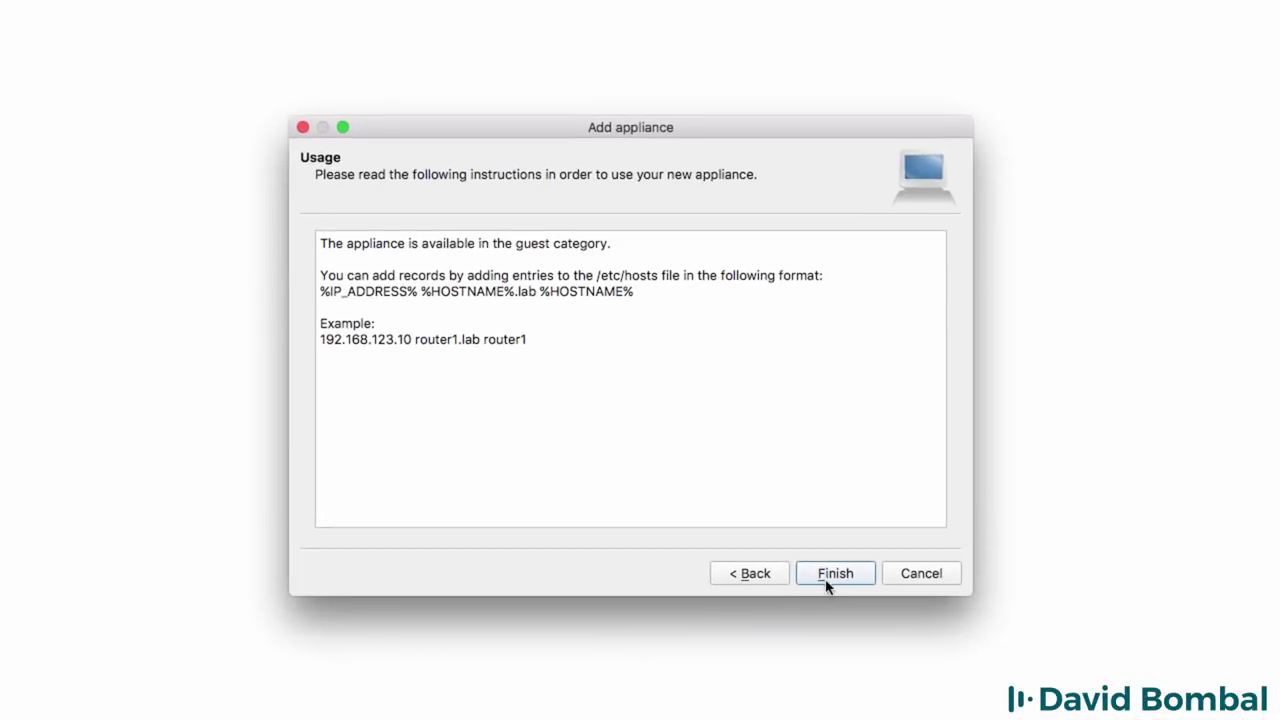
click(826, 578)
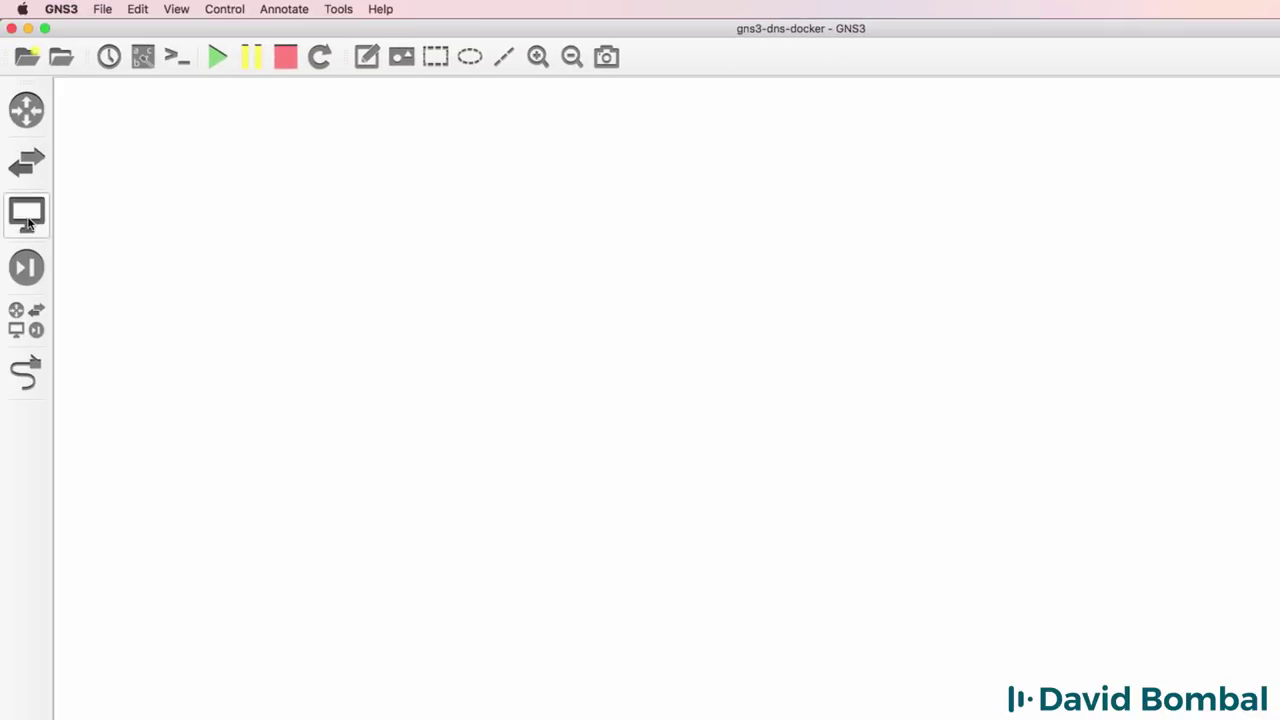
click(27, 215)
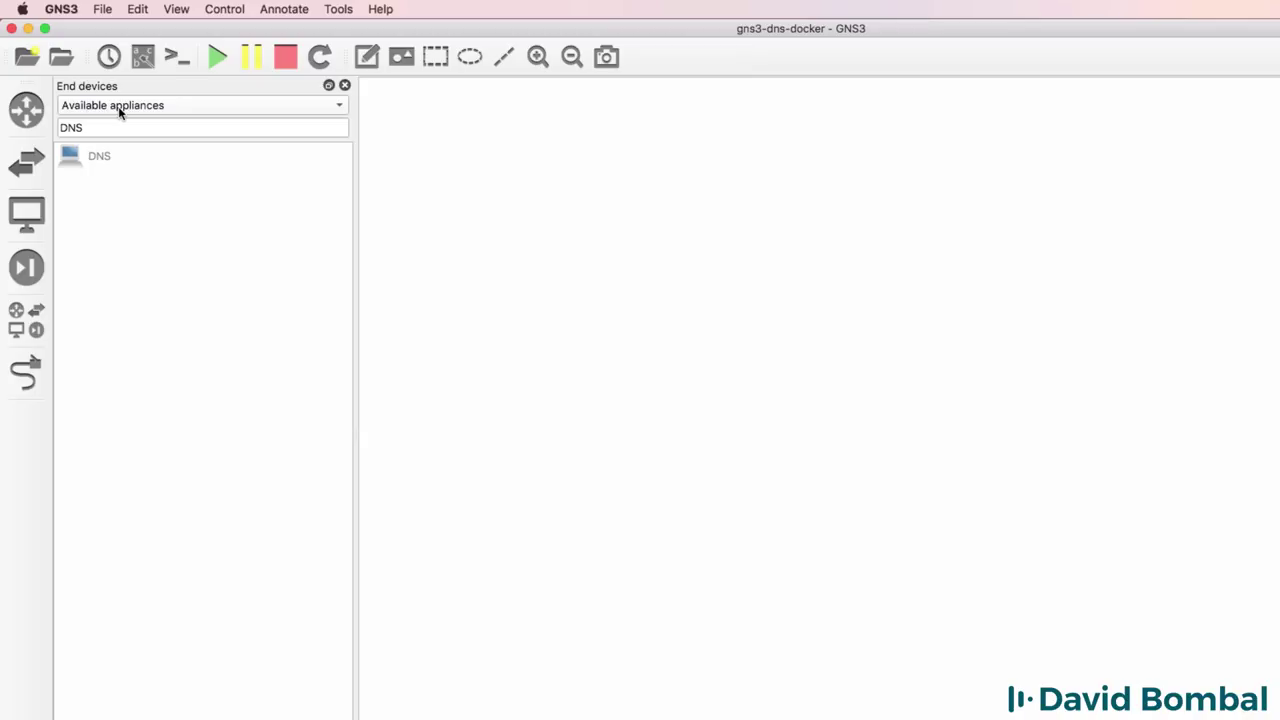
click(121, 166)
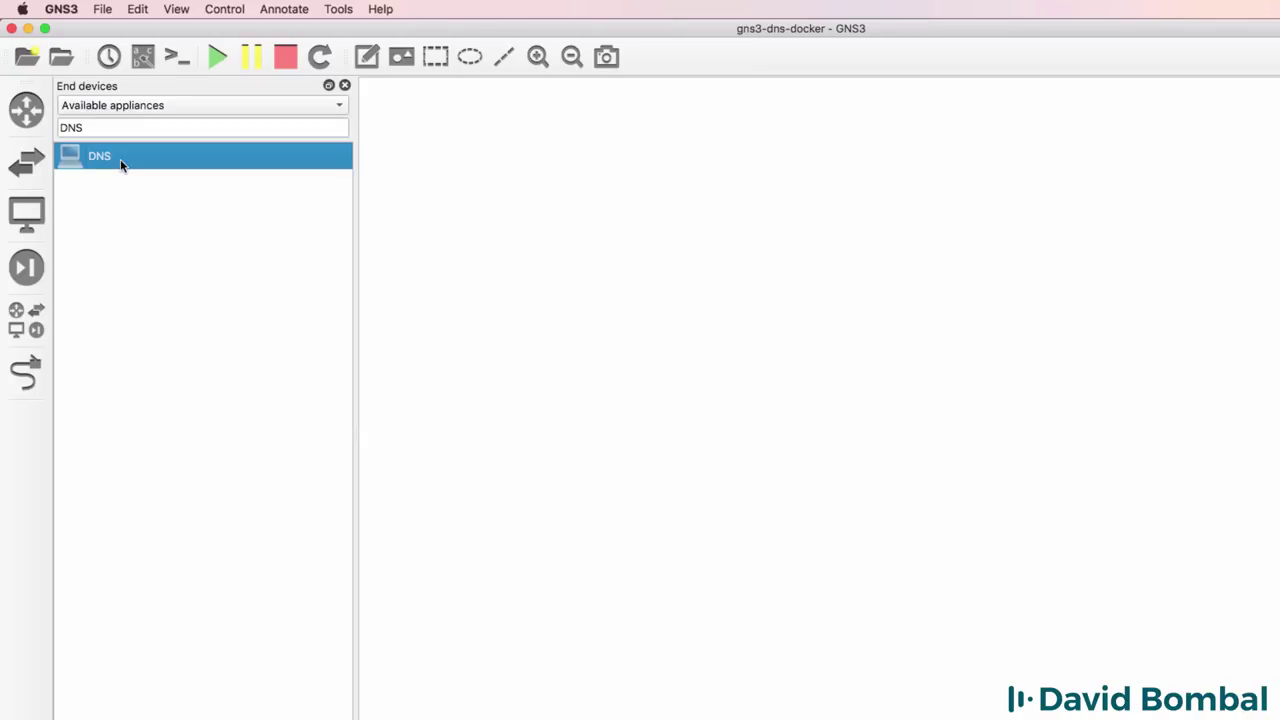
click(121, 105)
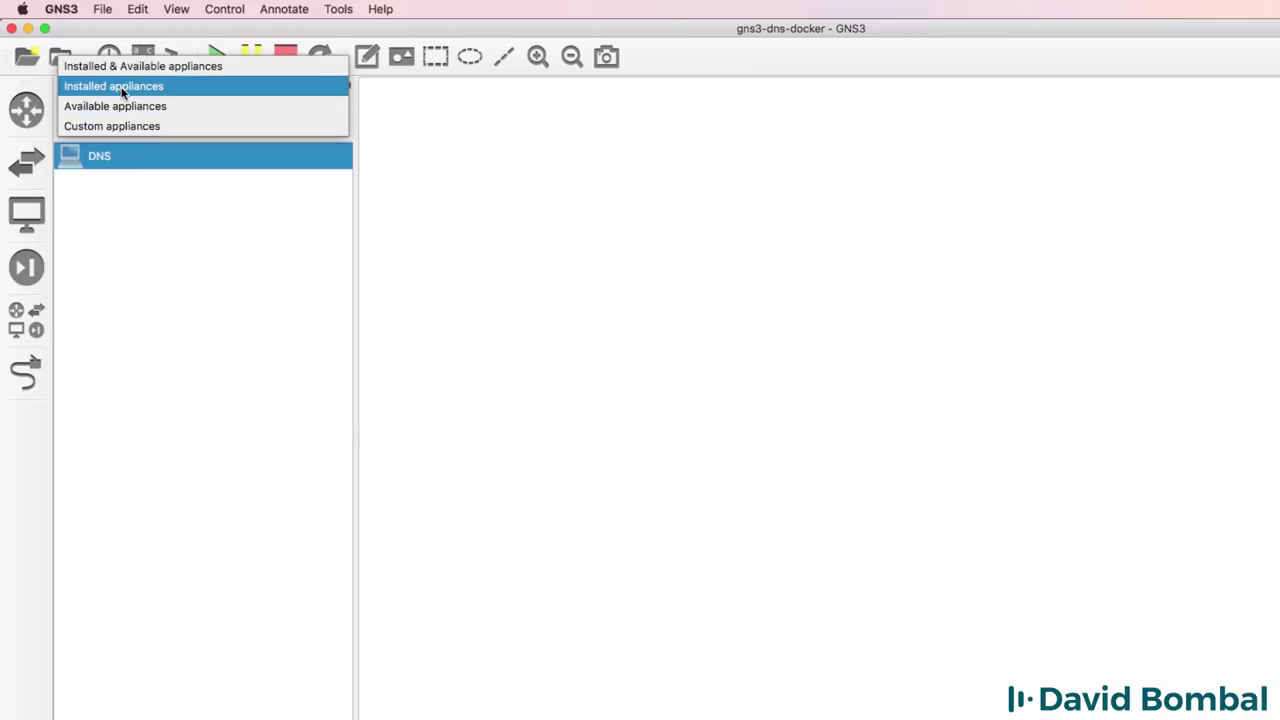
click(110, 86)
click(109, 162)
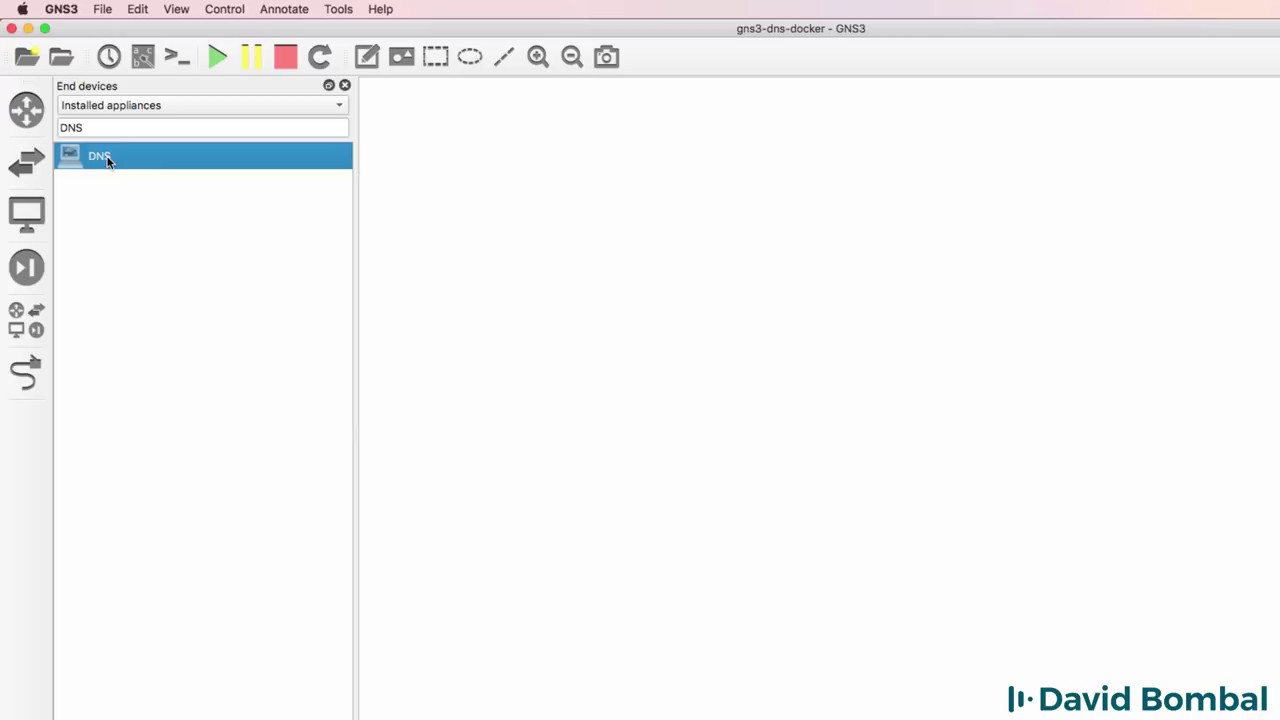
Step: Check DNS among available appliances, cancel a repeat install, and return to installed ones
click(123, 106)
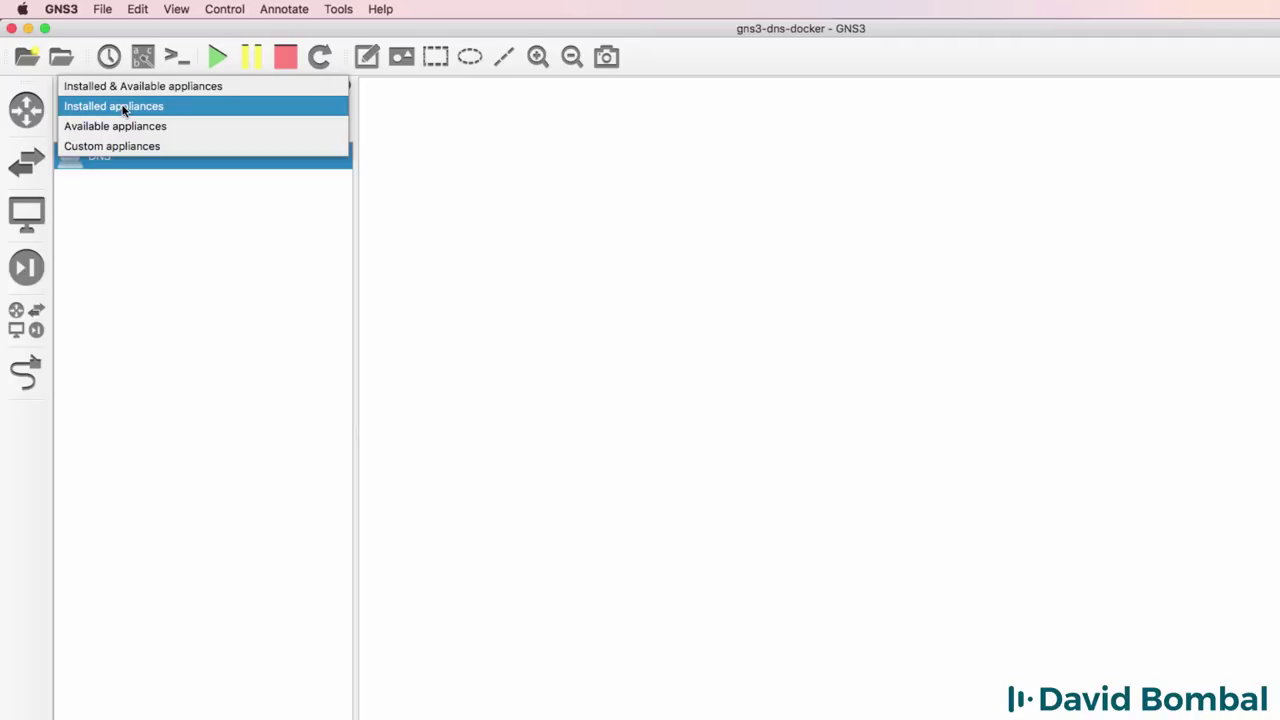
click(135, 135)
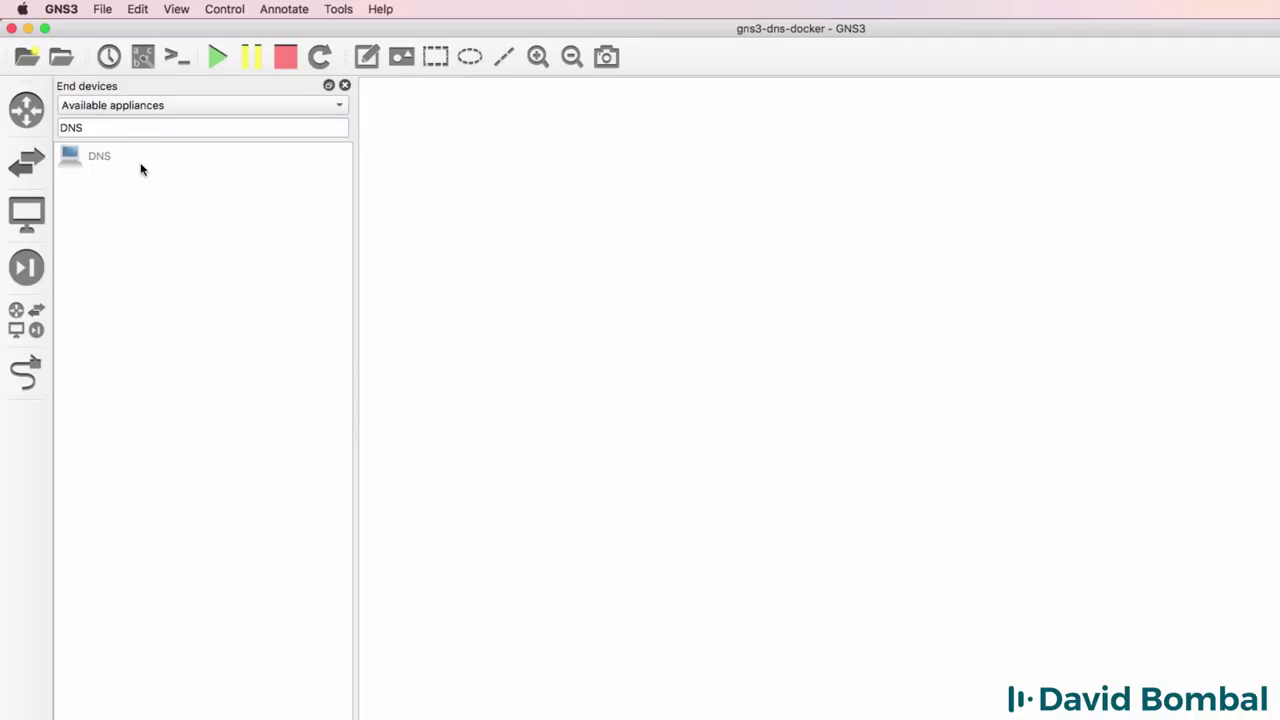
double_click(140, 163)
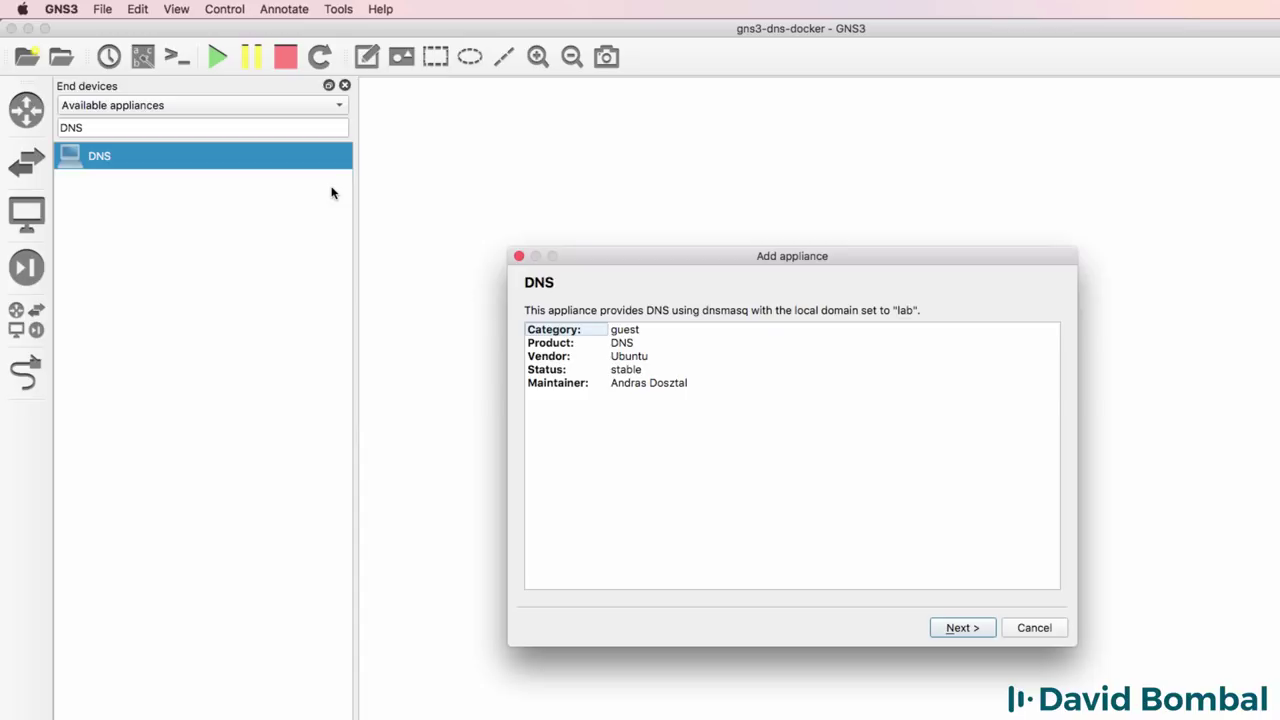
click(1028, 630)
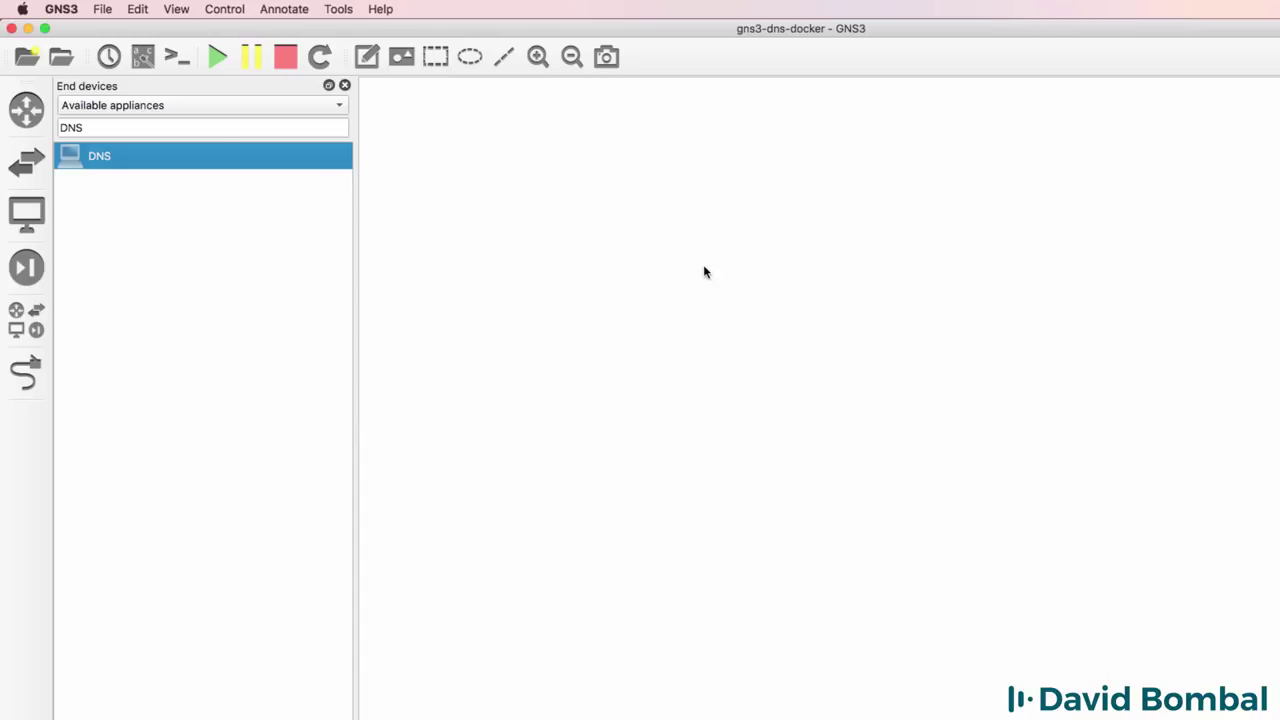
click(200, 105)
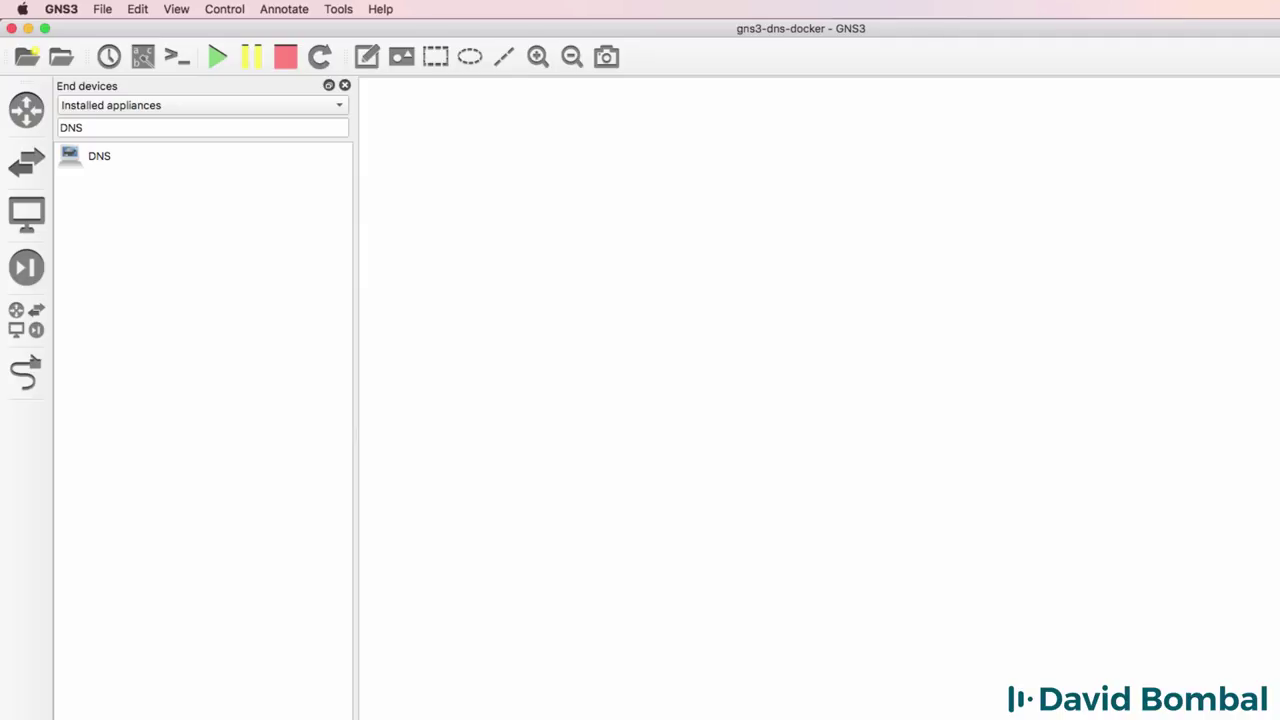
click(92, 152)
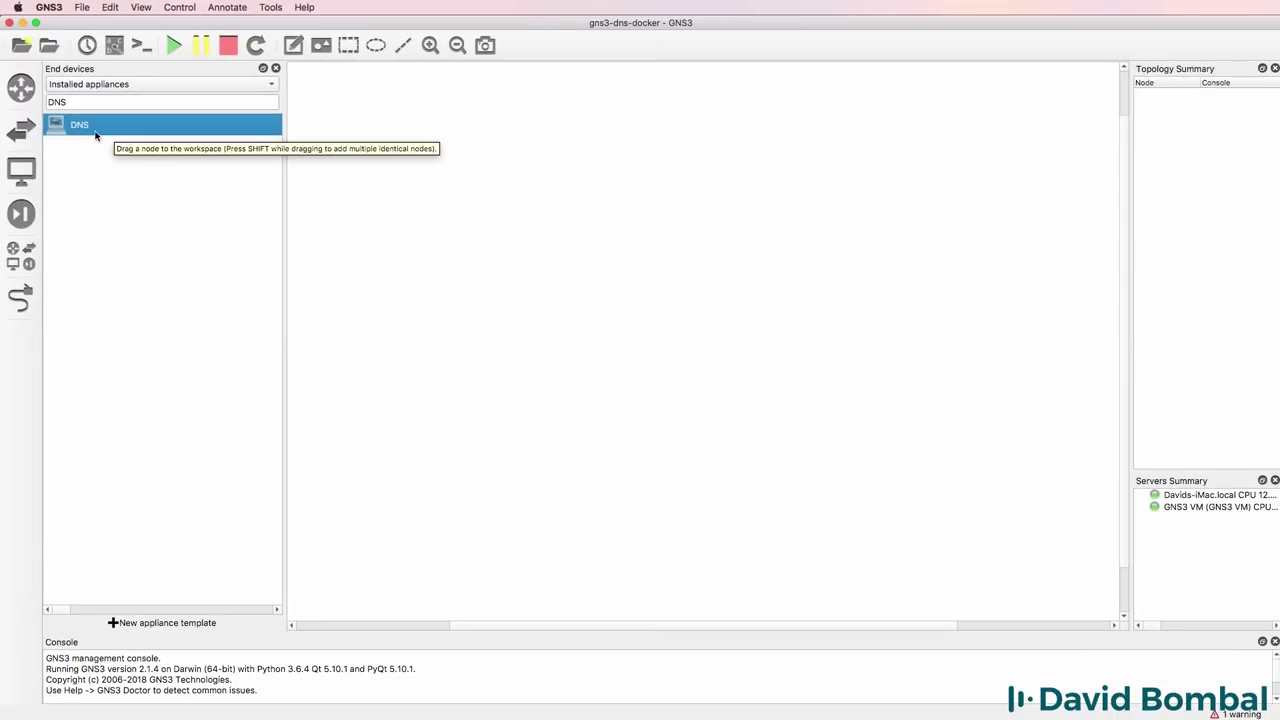
Step: Clear the DNS filter, drop the DNS appliance on the canvas, zoom in and shift DNS-1 right
click(86, 104)
double_click(86, 104)
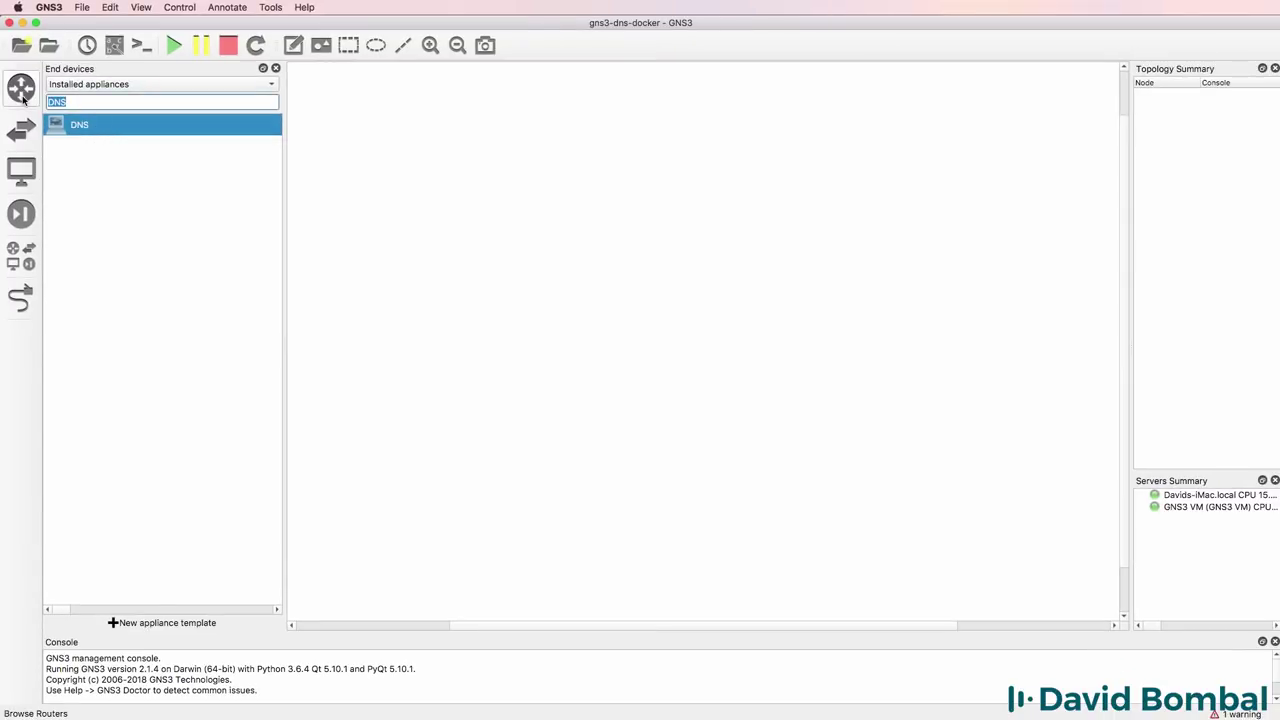
key(BackSpace)
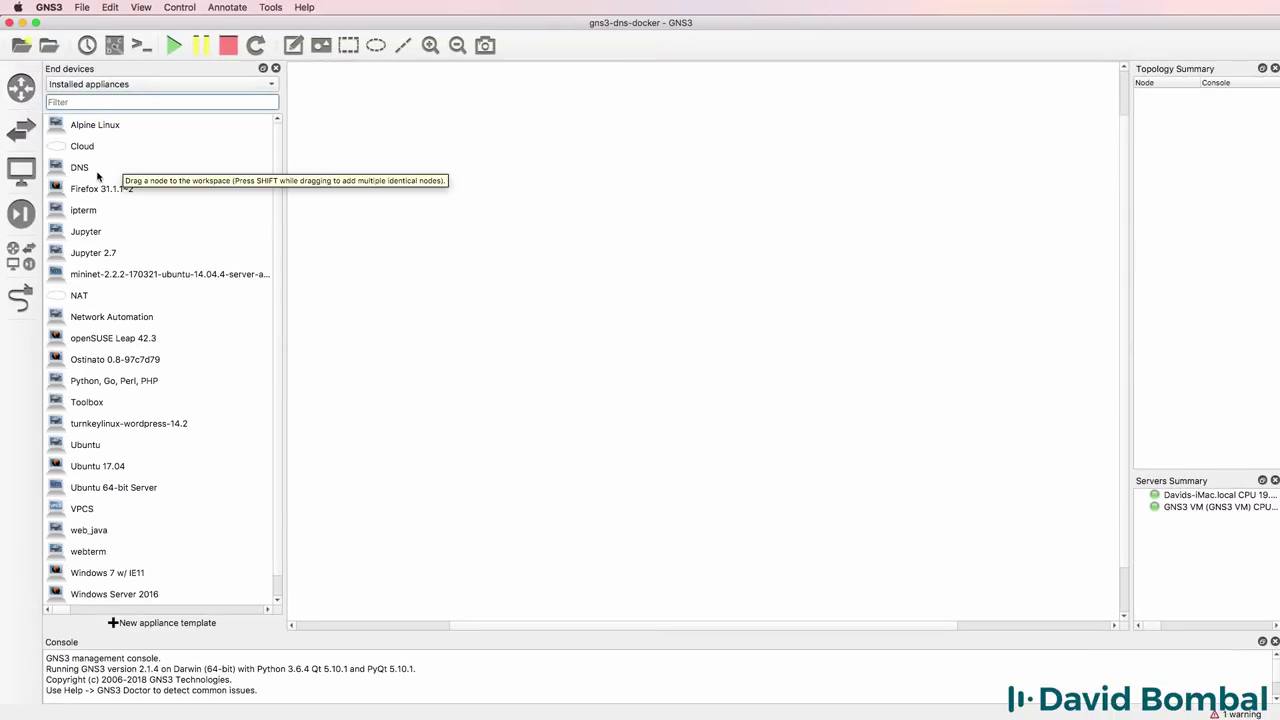
drag(120, 168, 634, 196)
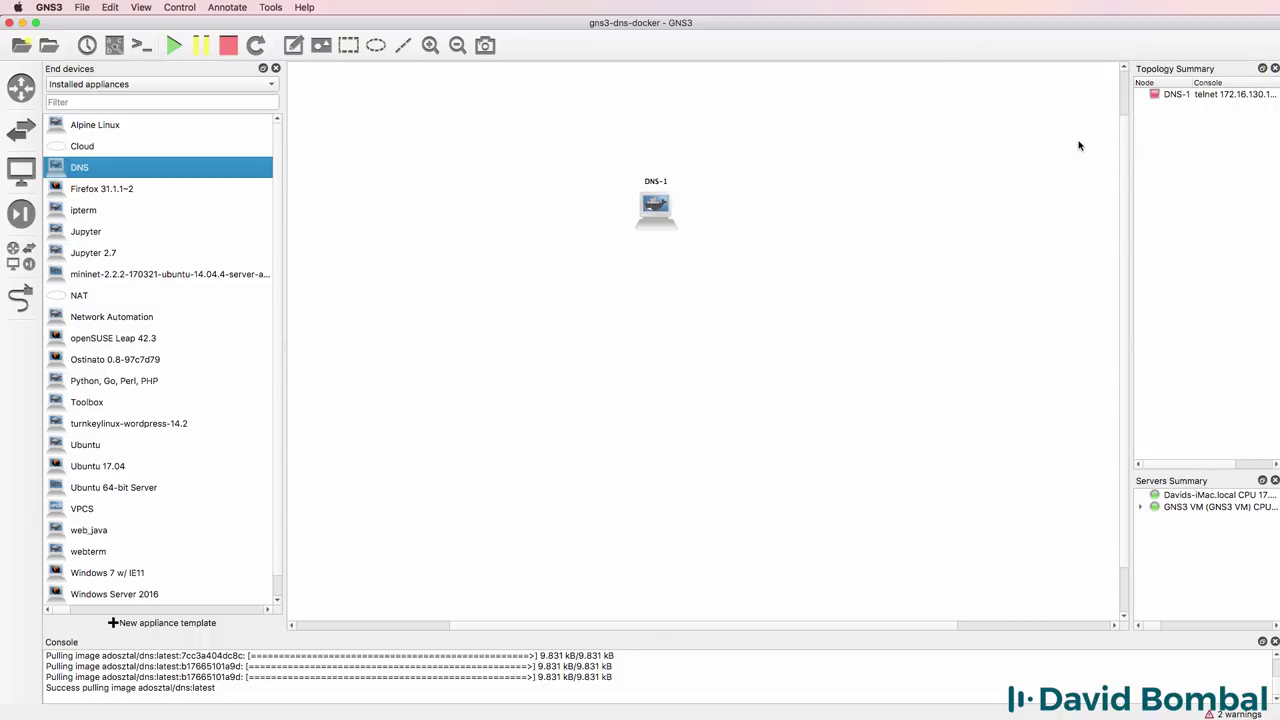
click(430, 45)
click(430, 45)
drag(625, 95, 988, 210)
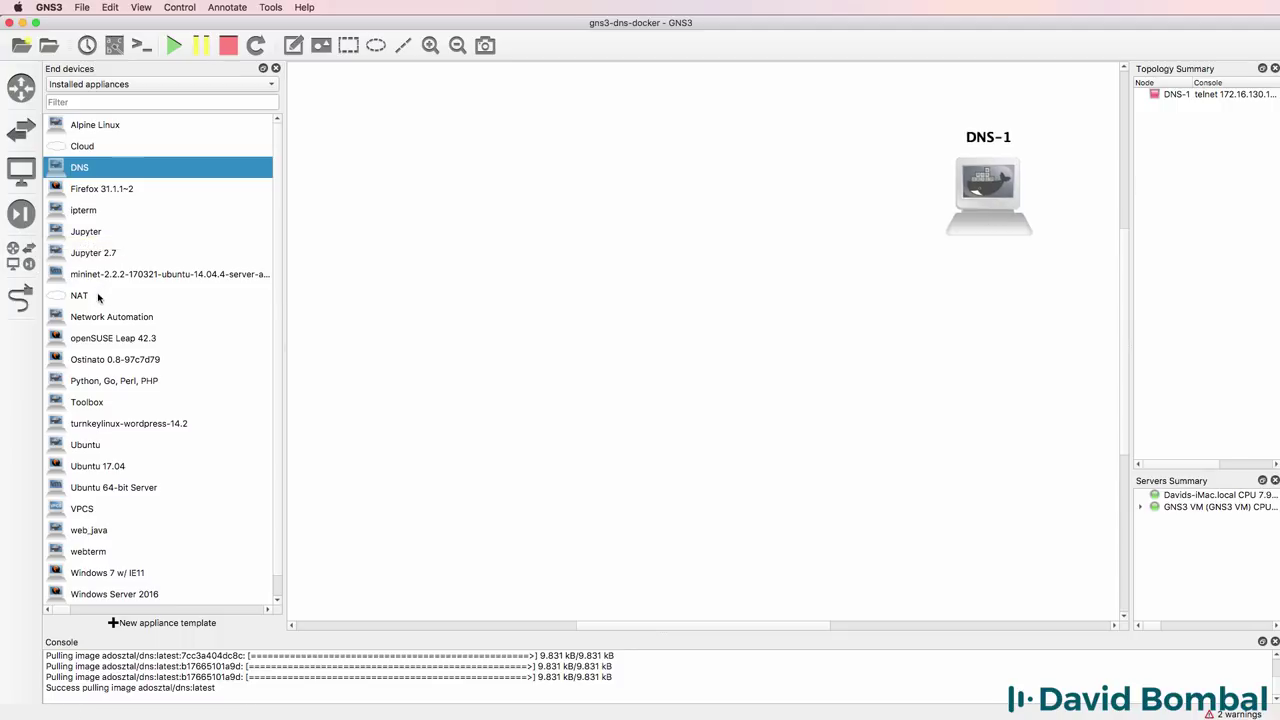
Step: Place a NAT-1 cloud on the GNS3 VM server near the canvas centre
drag(98, 297, 653, 363)
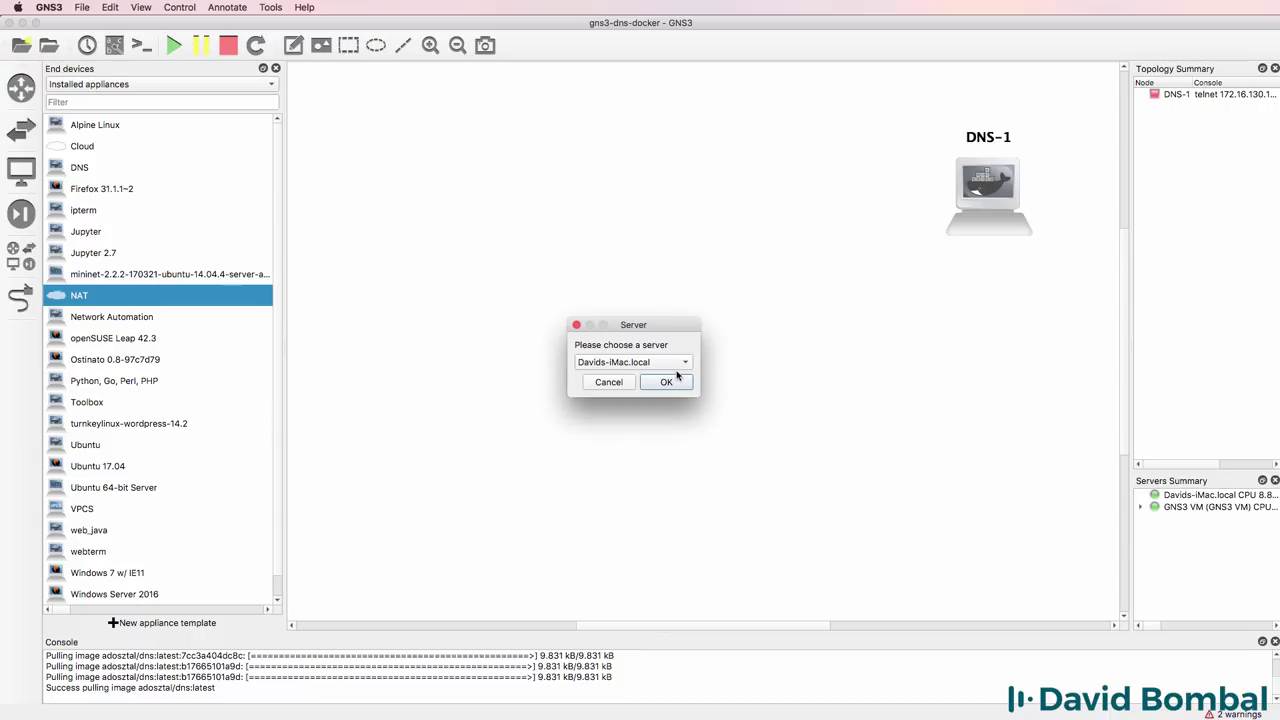
click(673, 362)
click(640, 380)
click(666, 382)
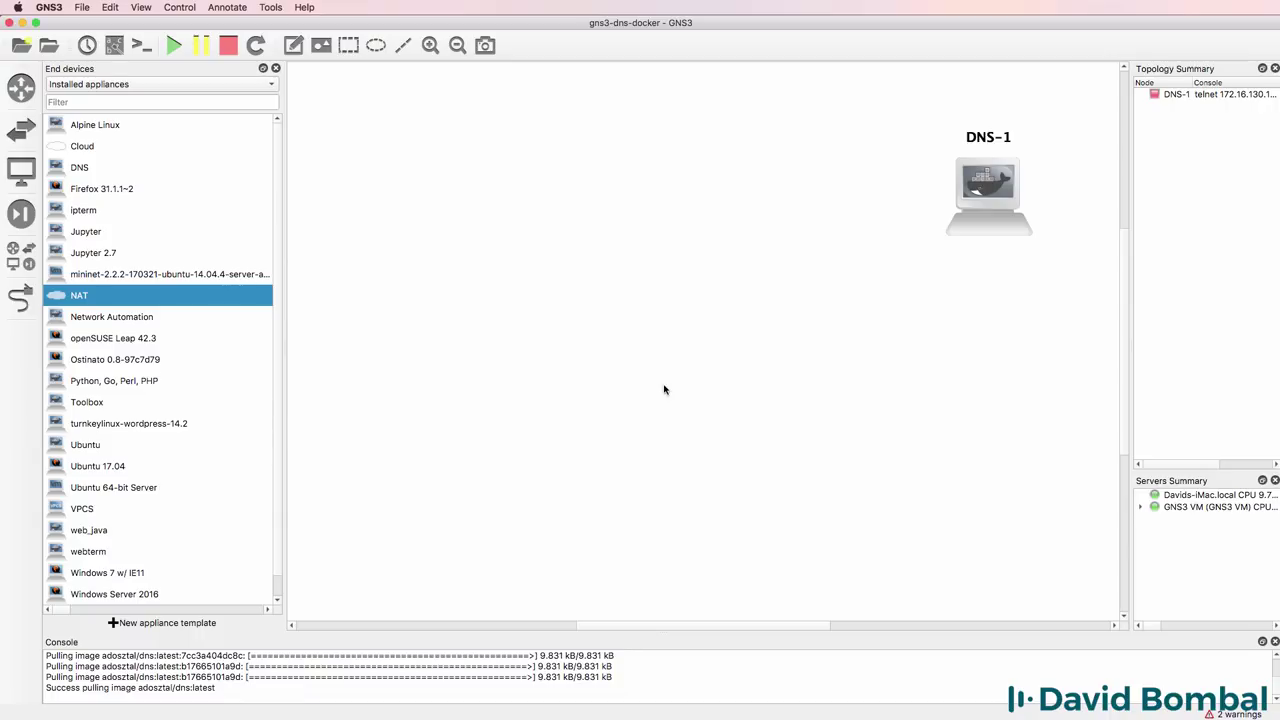
drag(768, 377, 594, 346)
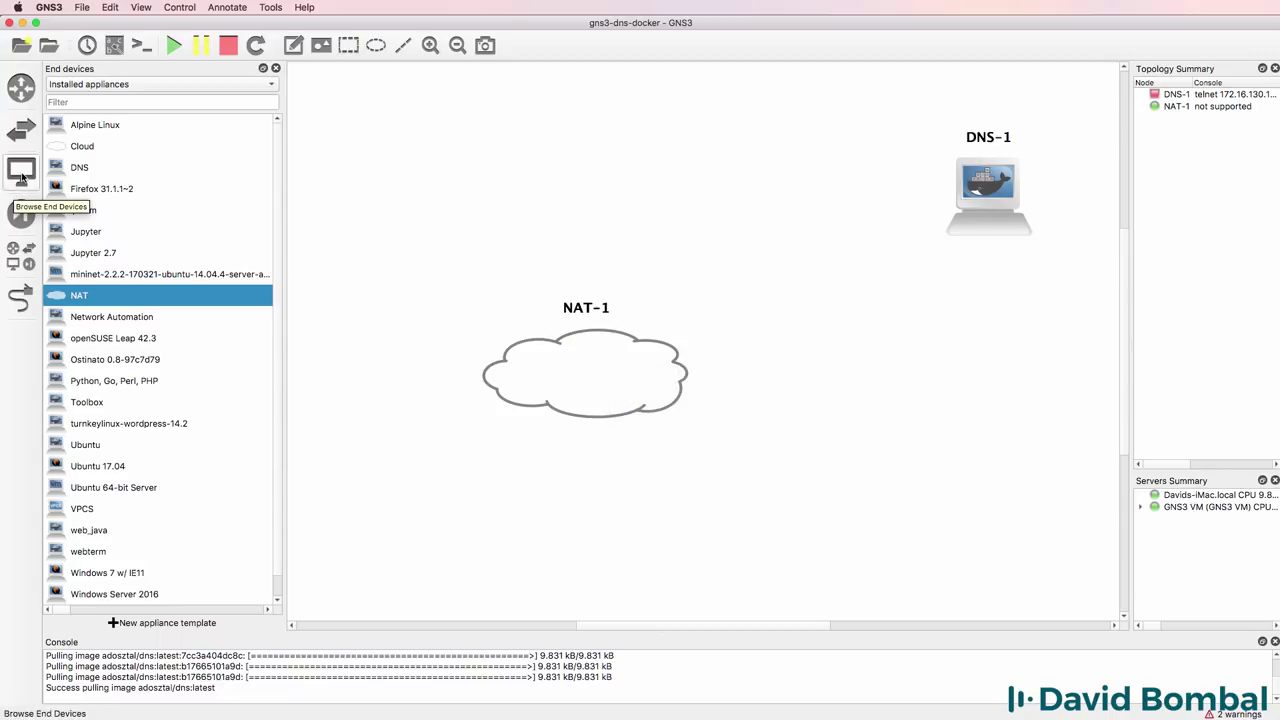
Step: Add Ethernetswitch-1 on the GNS3 VM, positioned above NAT-1, with DNS-1 lowered slightly
click(21, 141)
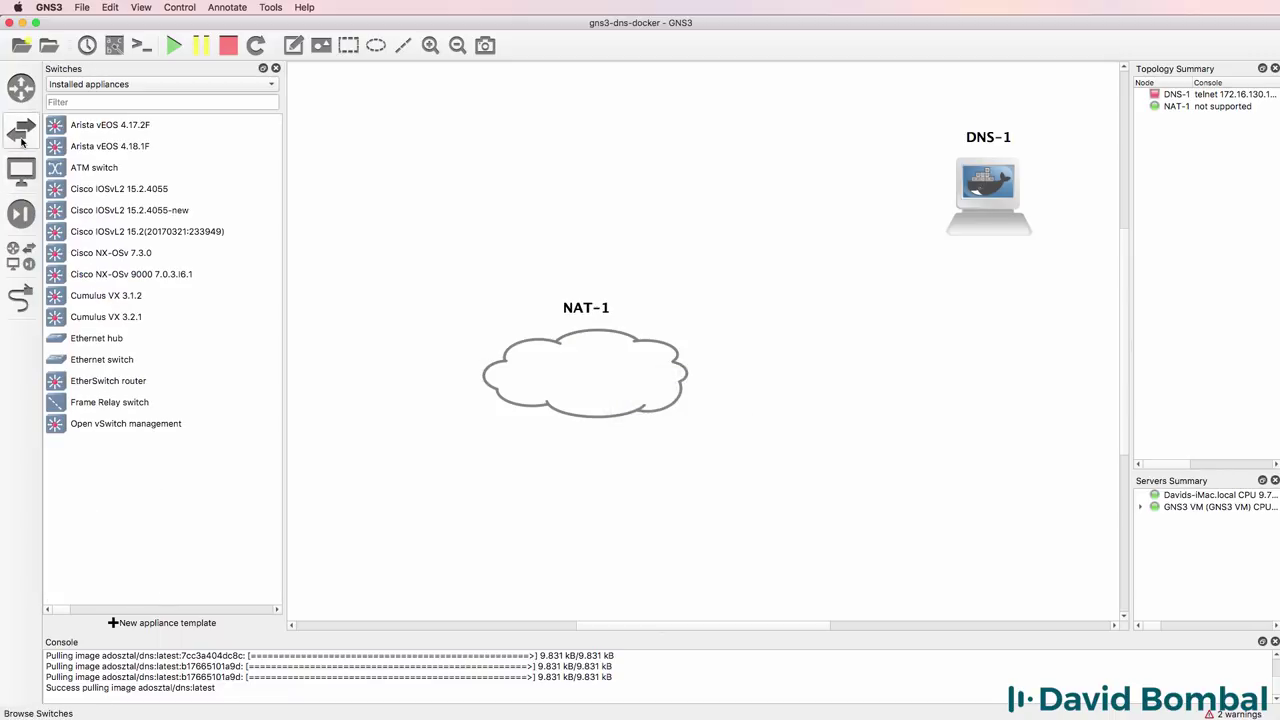
click(126, 358)
drag(131, 365, 585, 224)
click(664, 362)
click(665, 378)
click(666, 383)
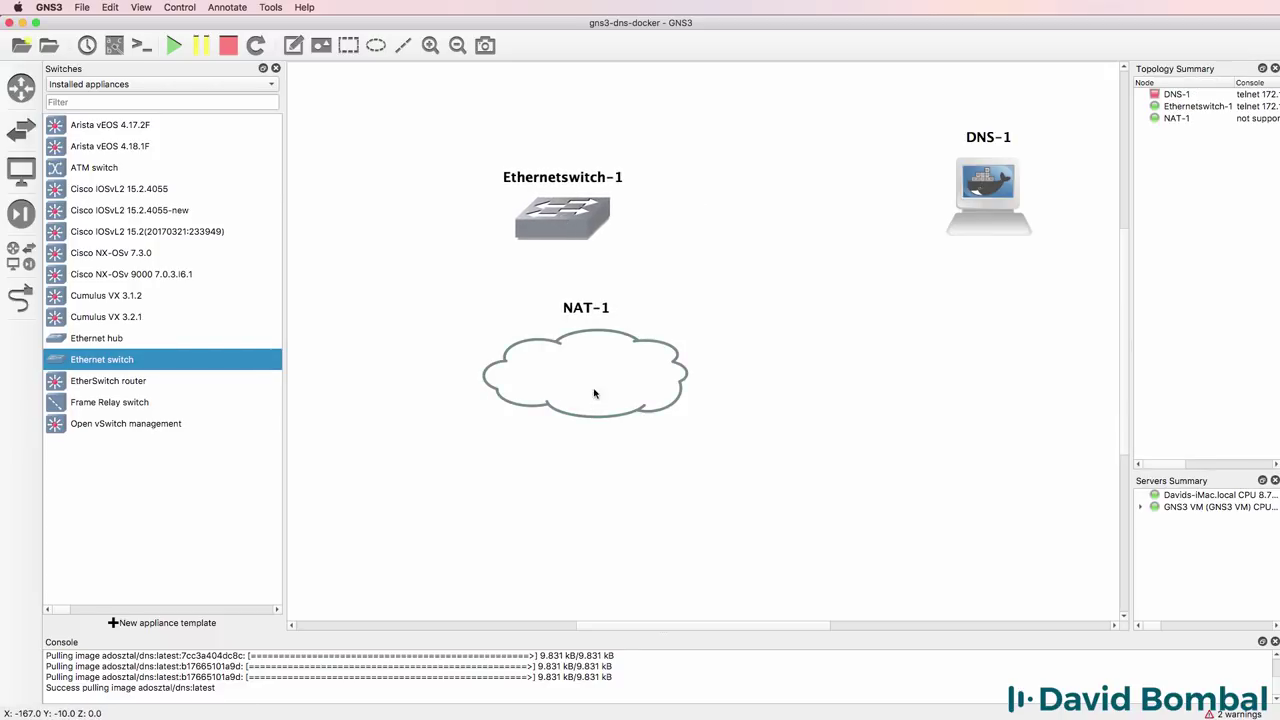
drag(594, 391, 592, 488)
drag(548, 224, 591, 280)
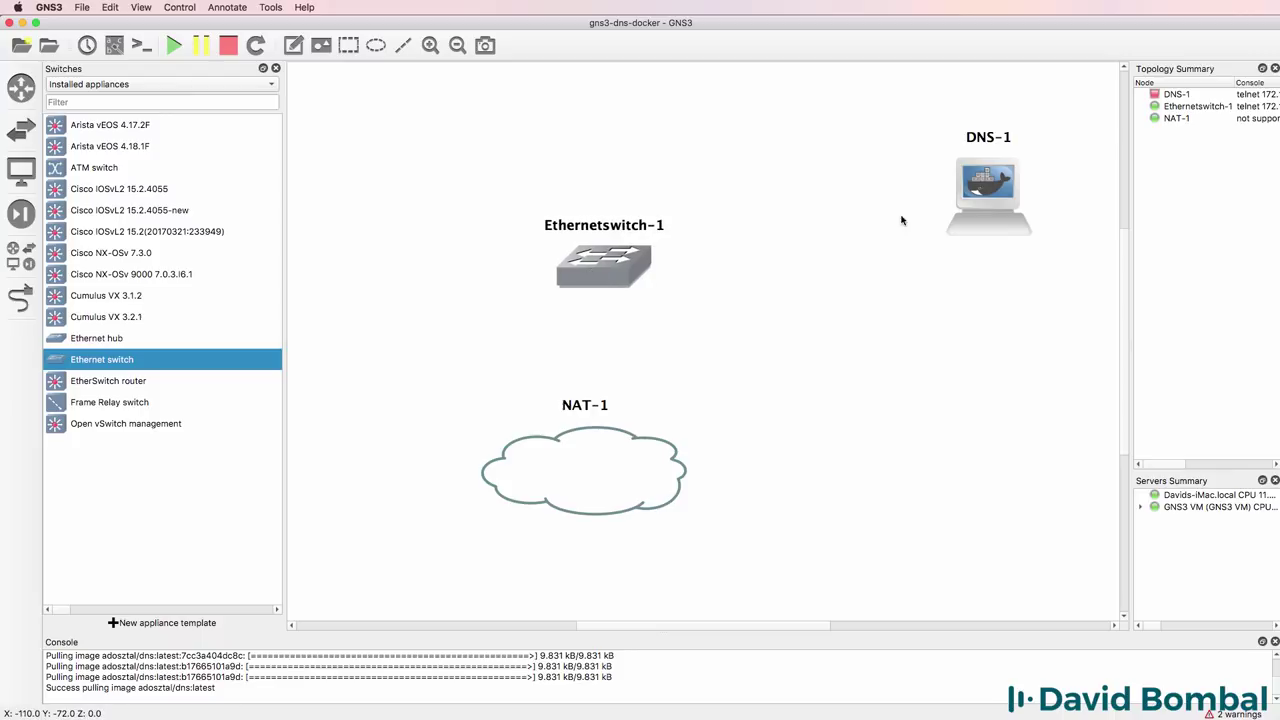
drag(1002, 204, 1002, 264)
Step: Add two Cisco IOSv 15.6(2)T-fast routers, one left of and one above the switch
click(20, 87)
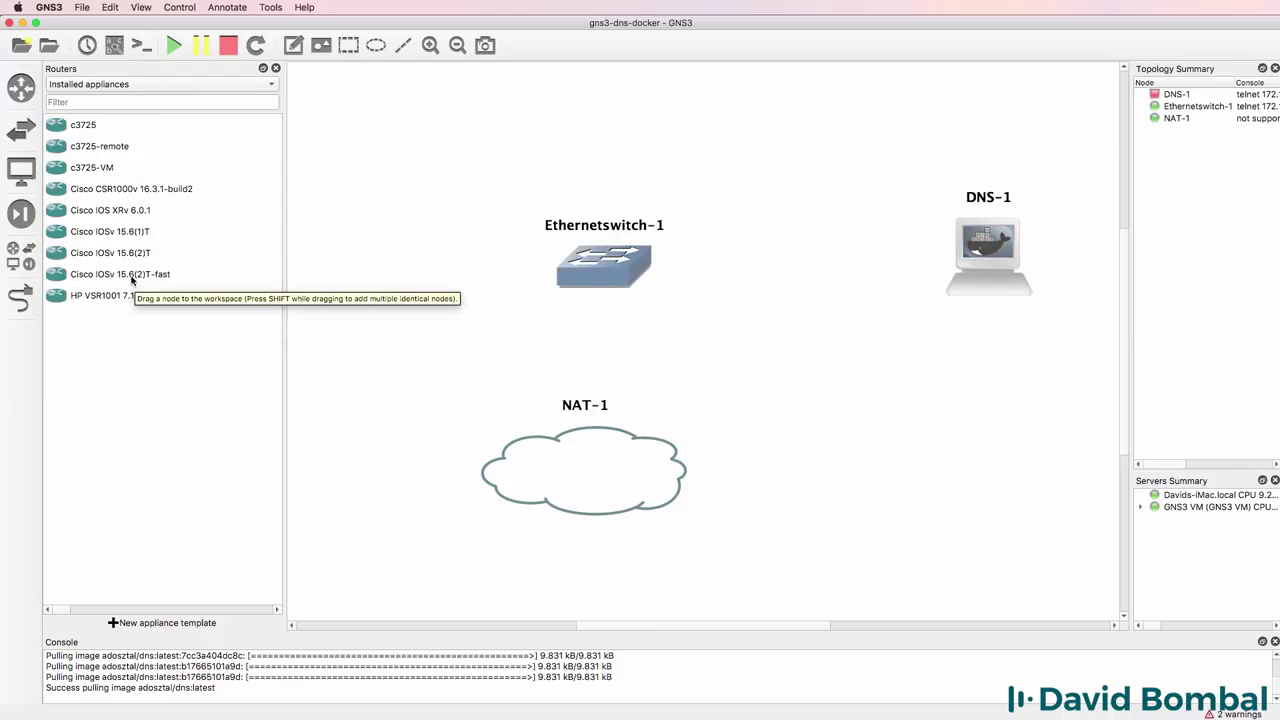
drag(131, 281, 380, 260)
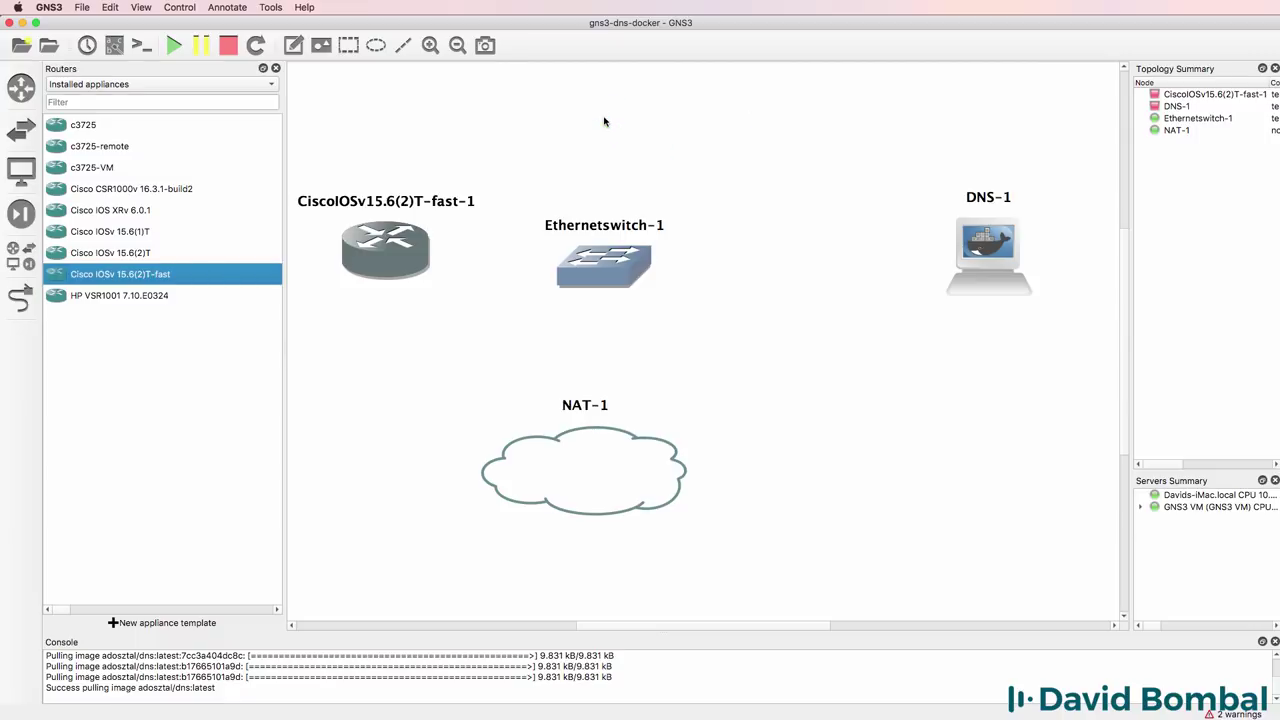
click(275, 68)
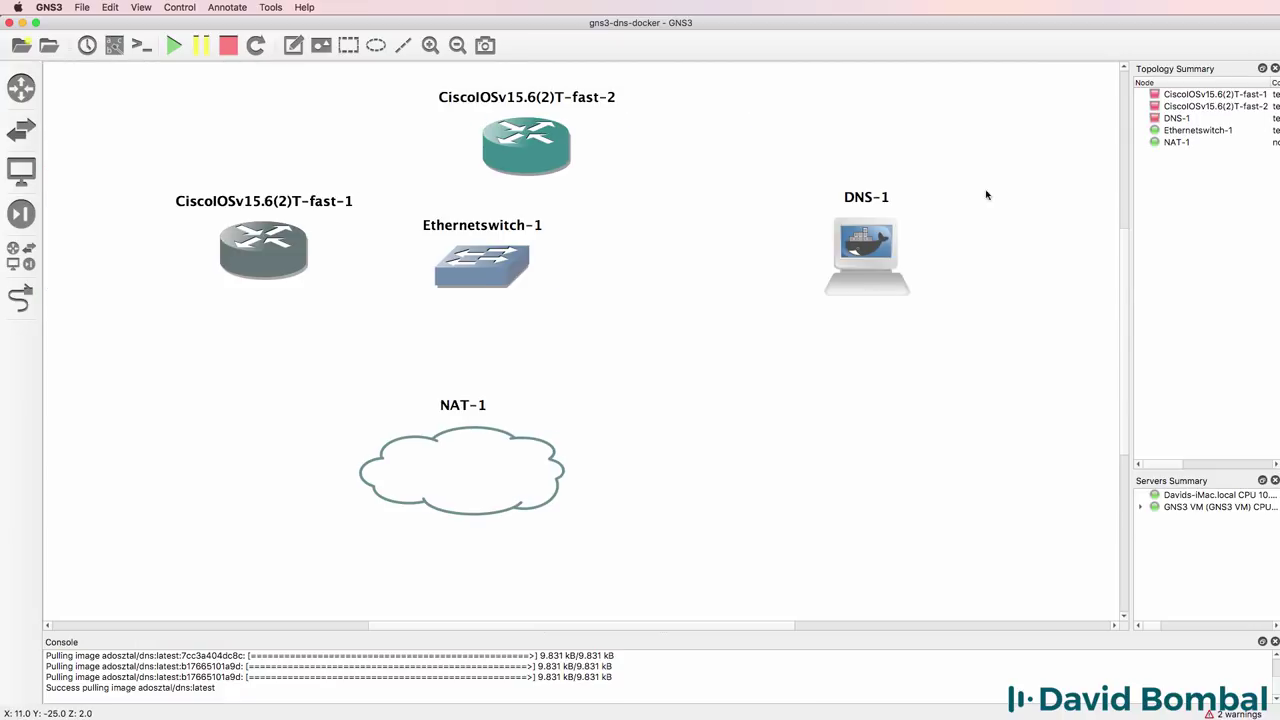
scroll(1123, 280, up, 2)
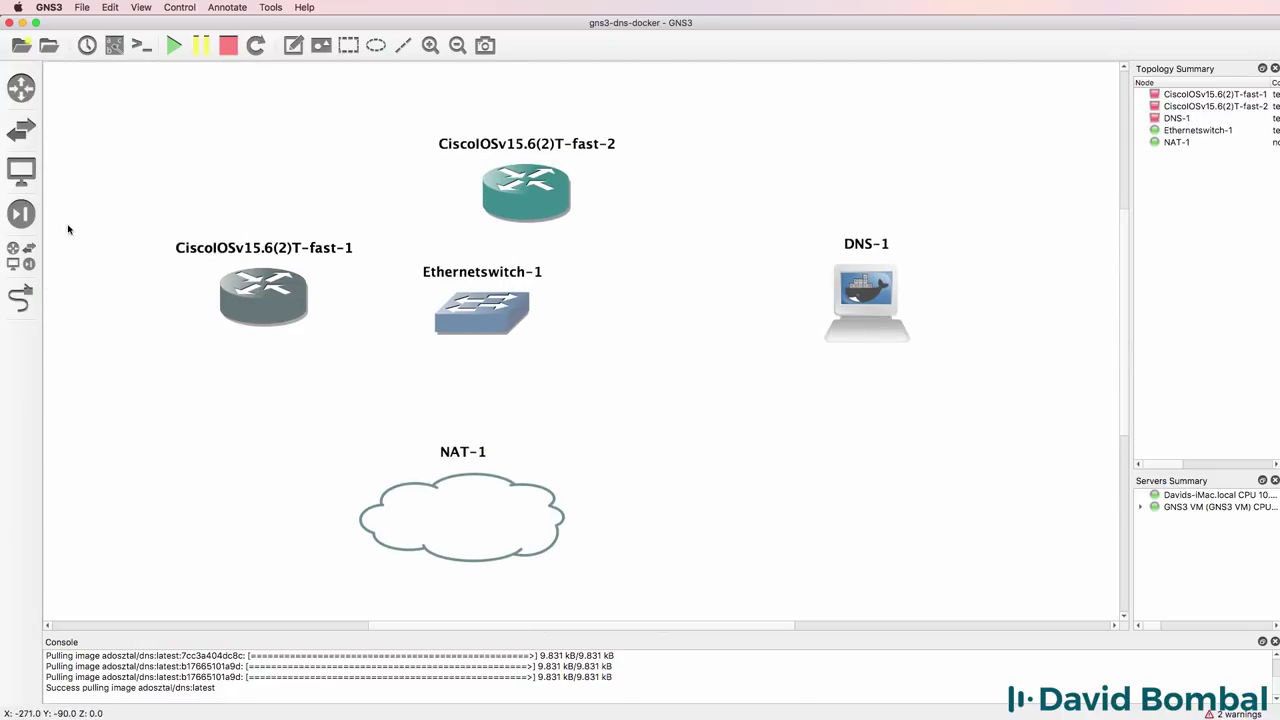
Step: Link router fast-1 Gi0/0 to switch Ethernet0 and fast-2 Gi0/0 to Ethernet1
click(22, 298)
click(300, 286)
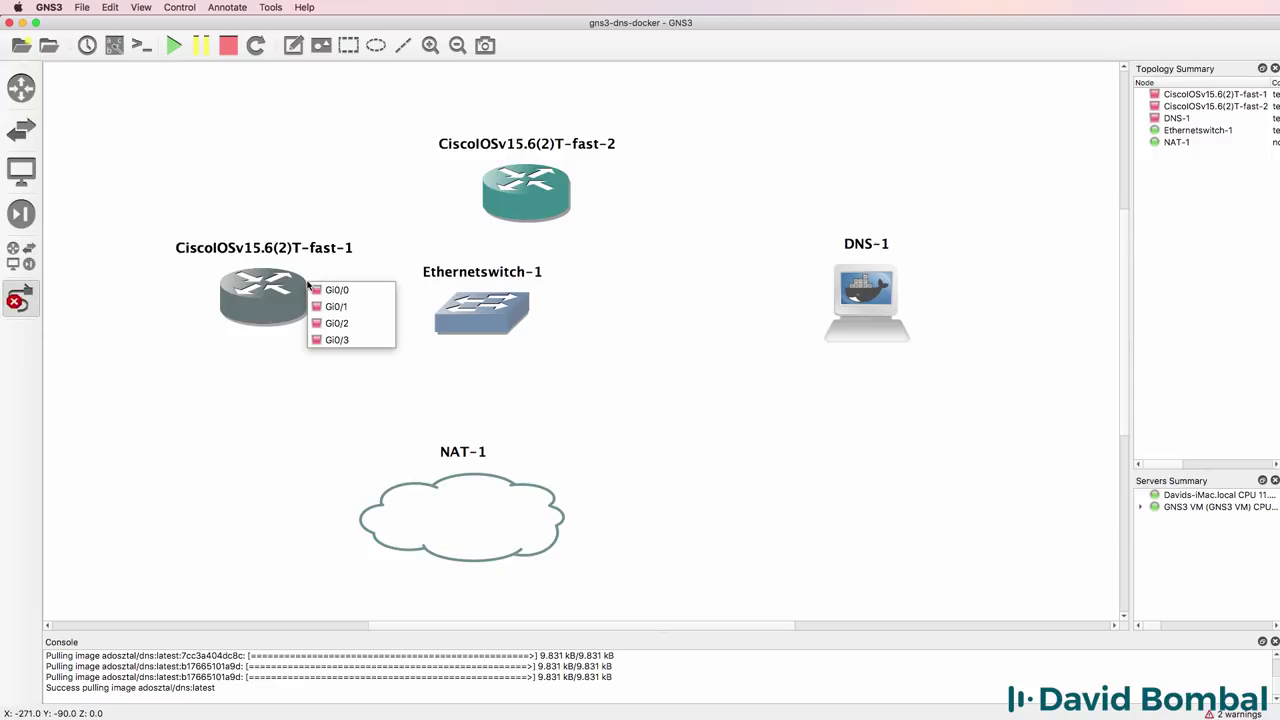
click(330, 287)
click(446, 307)
click(472, 318)
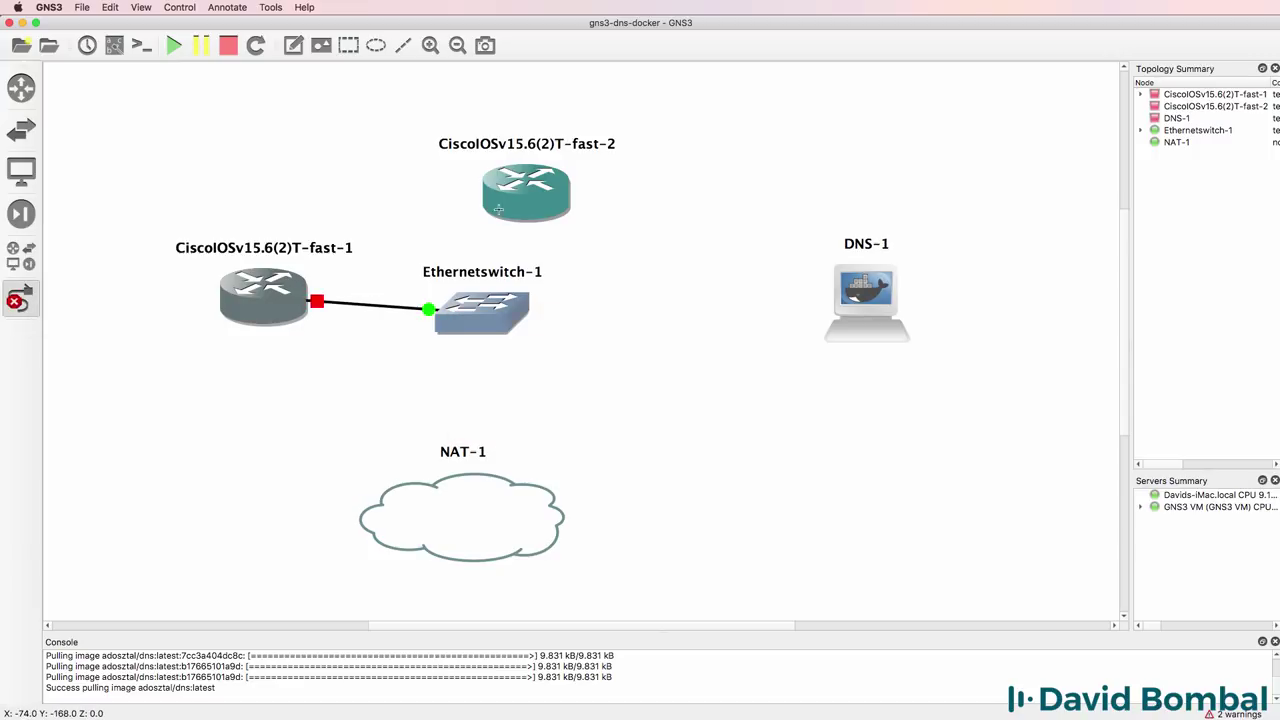
click(513, 207)
click(540, 214)
click(494, 308)
click(524, 336)
Step: Link switch Ethernet2 to NAT-1 nat0 and Ethernet3 to DNS-1 eth0
click(480, 320)
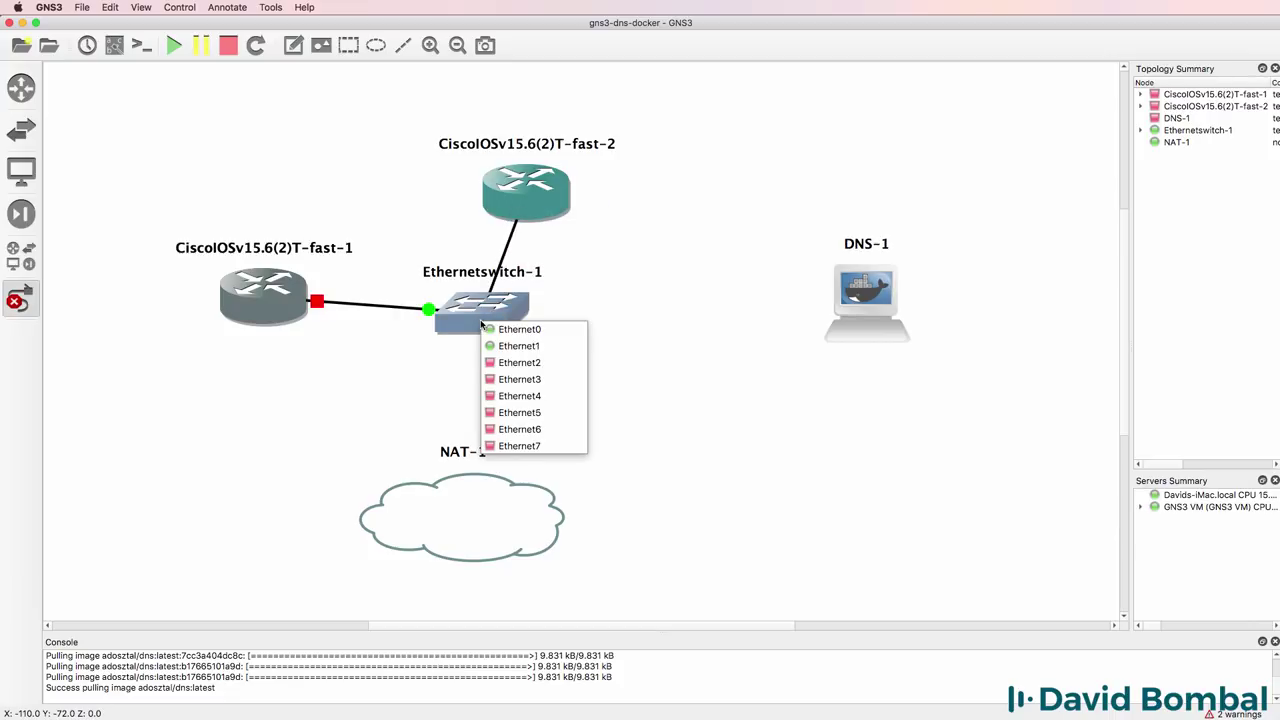
click(515, 365)
click(487, 515)
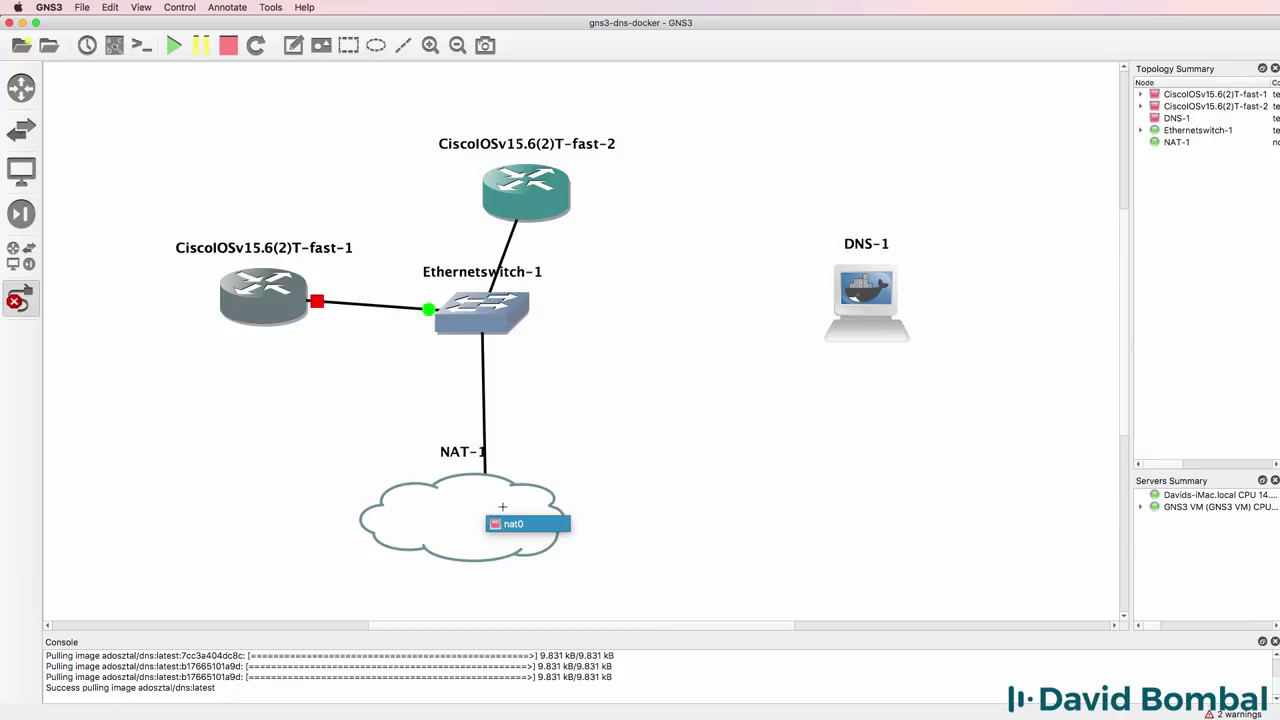
click(510, 523)
click(495, 318)
click(533, 374)
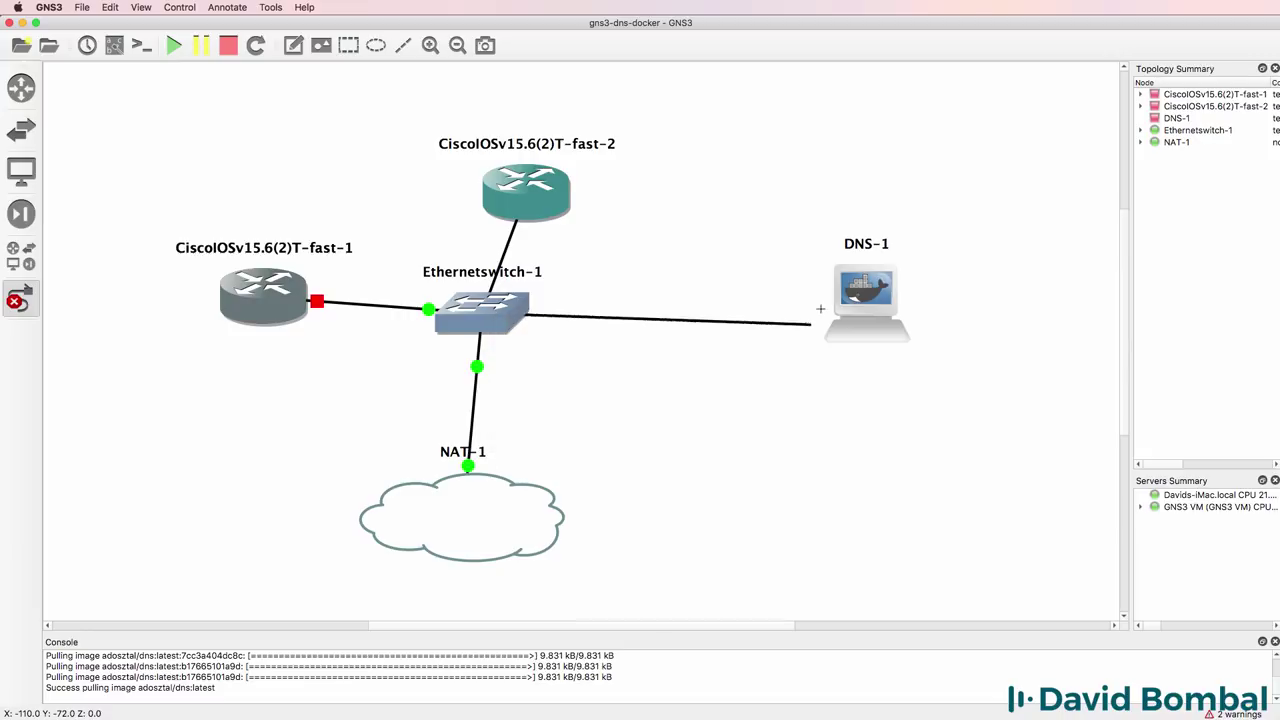
click(878, 298)
click(885, 301)
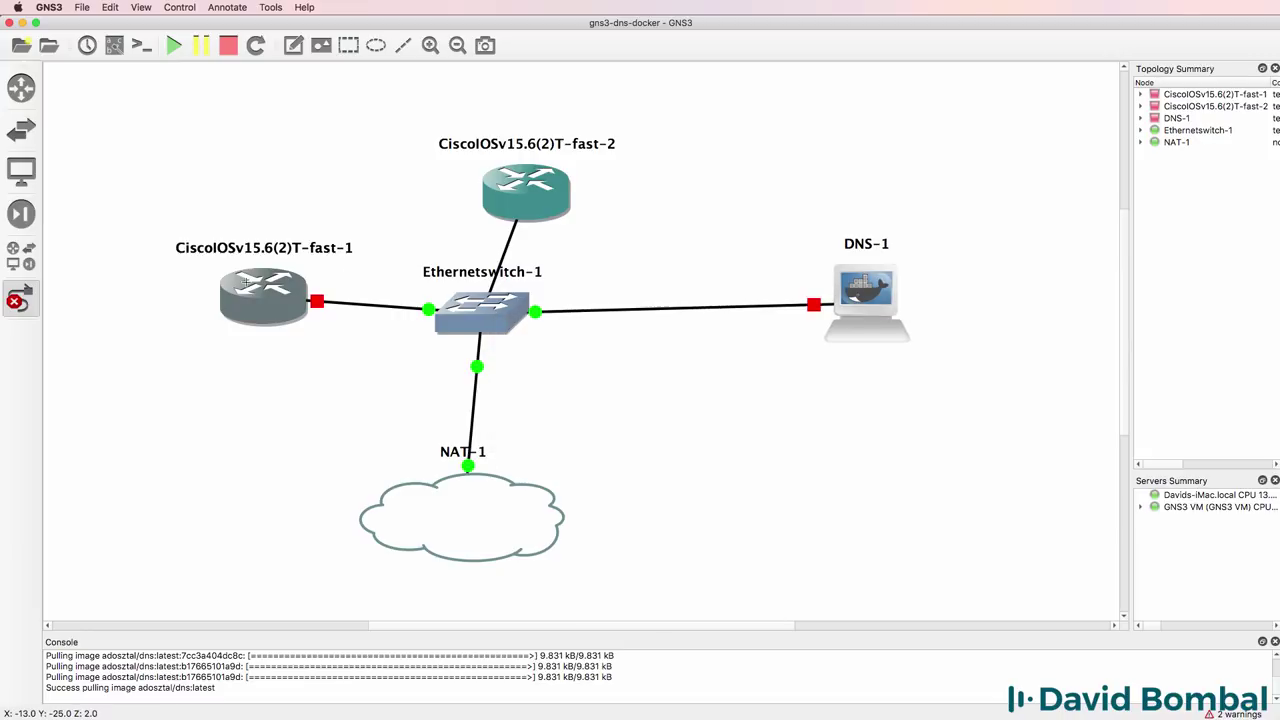
click(19, 299)
Step: Show interface labels on all links and tidy the positions of routers, NAT-1 and DNS-1
drag(520, 178, 469, 140)
drag(312, 266, 284, 282)
click(115, 45)
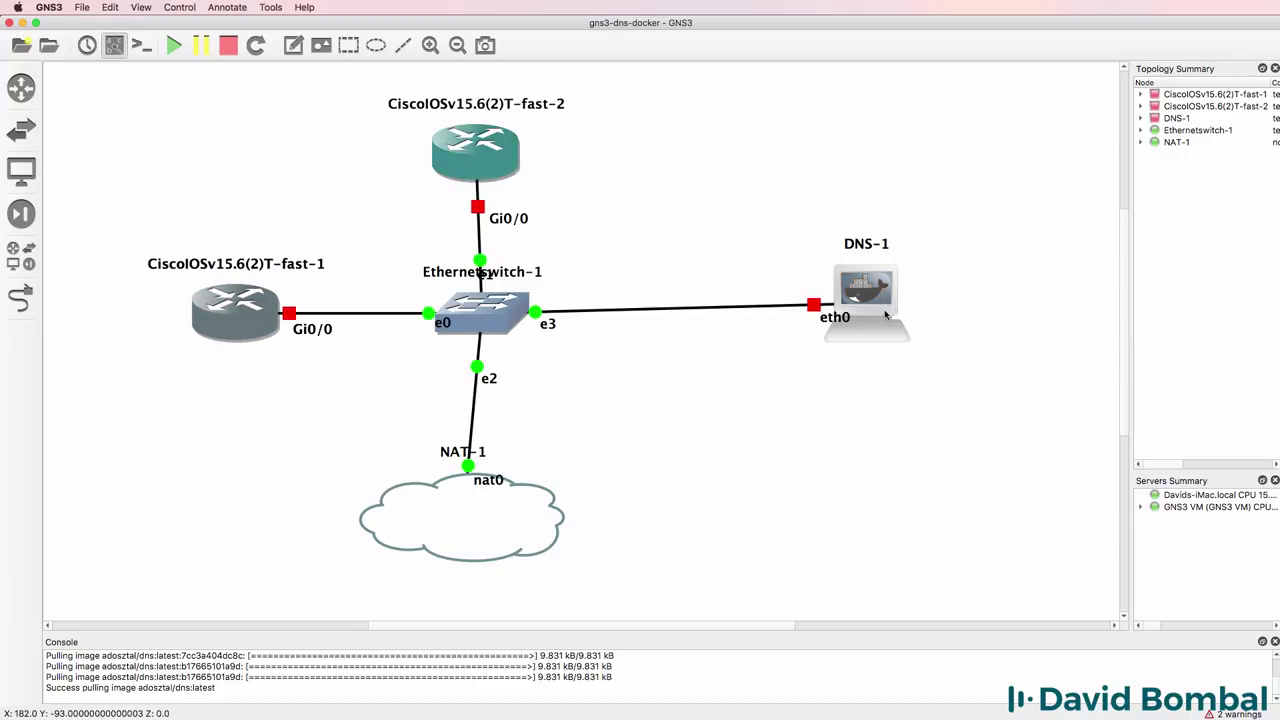
drag(896, 290, 842, 300)
drag(451, 540, 469, 541)
drag(476, 150, 481, 147)
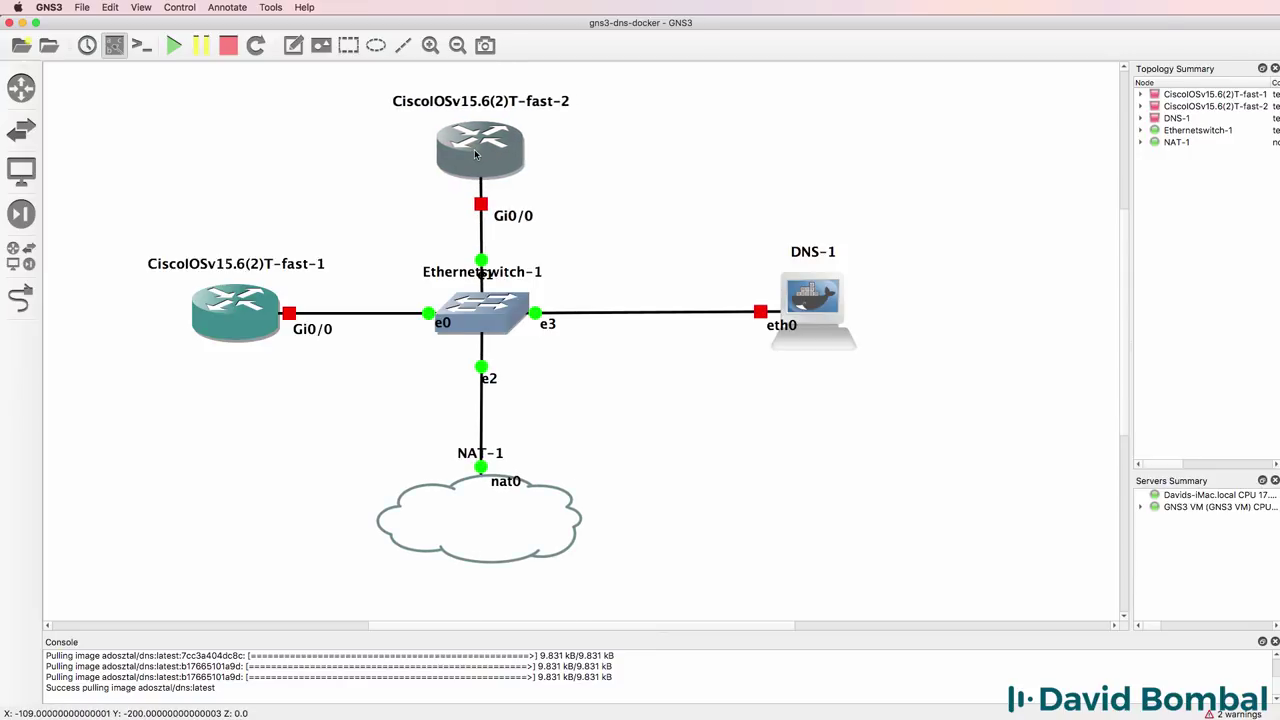
drag(784, 320, 762, 313)
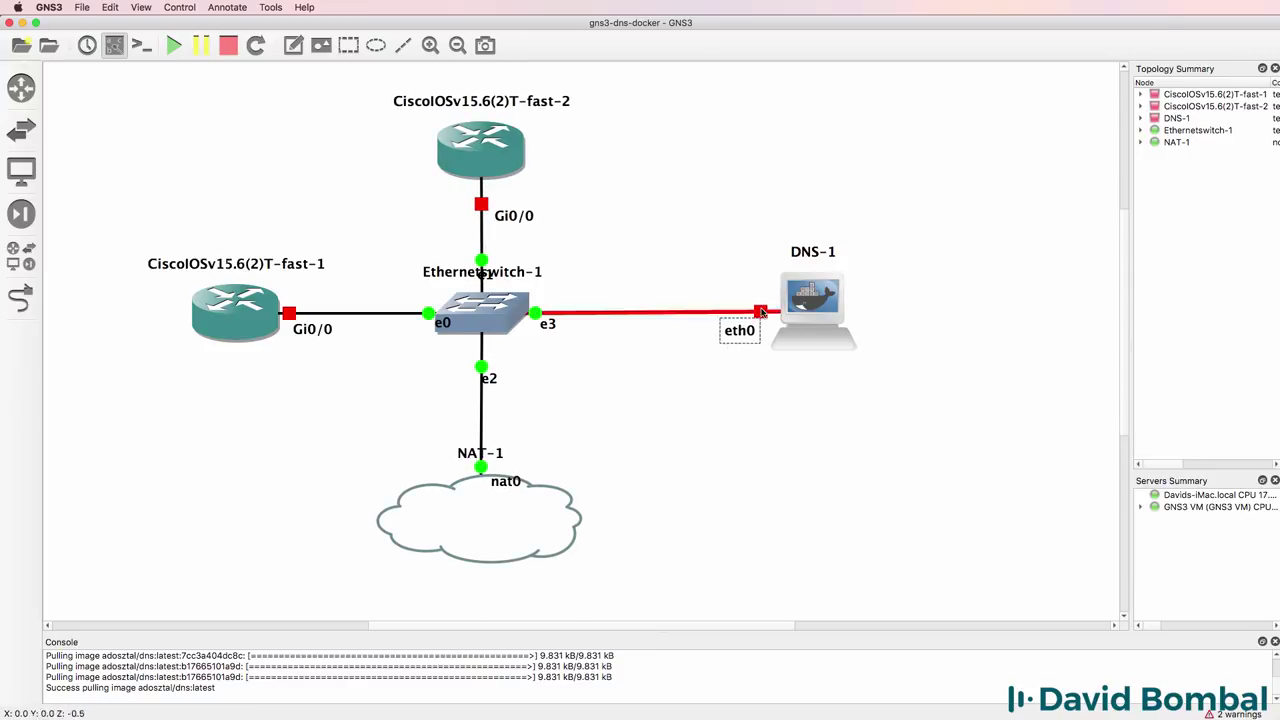
Step: Start all devices, then review DNS-1's interfaces config and close it unchanged
click(170, 47)
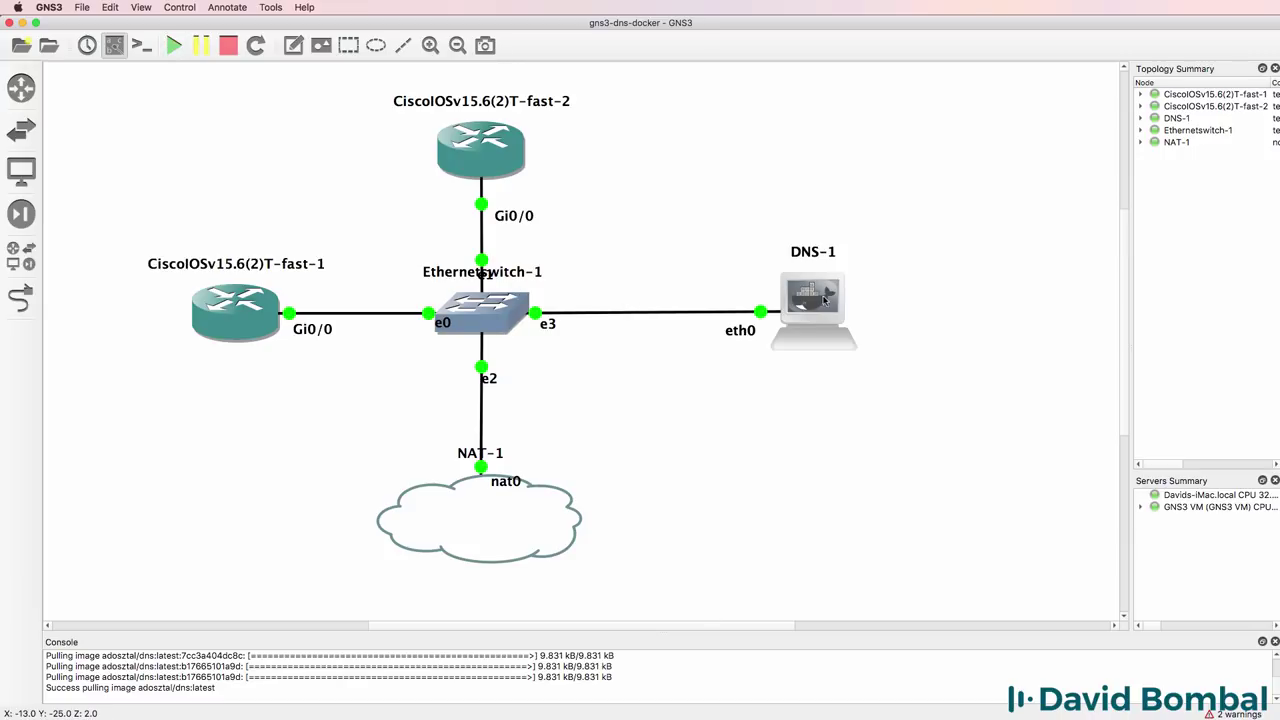
right_click(815, 300)
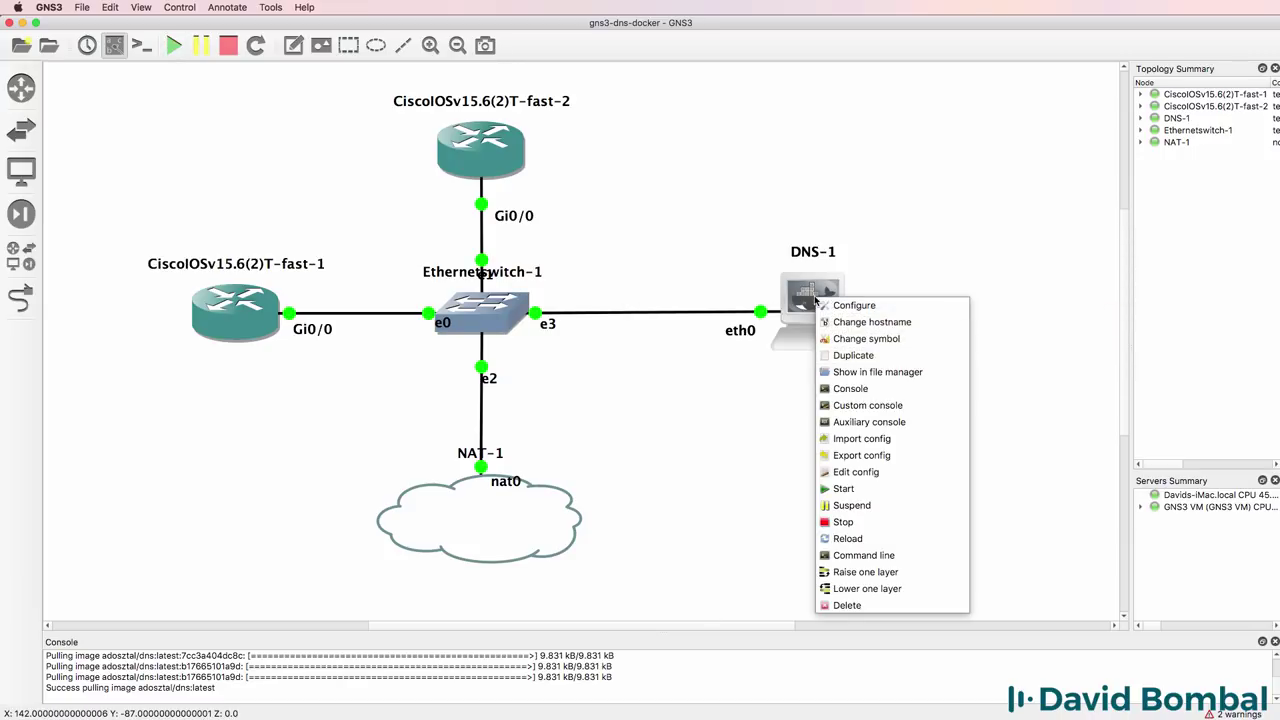
click(895, 472)
drag(491, 320, 373, 127)
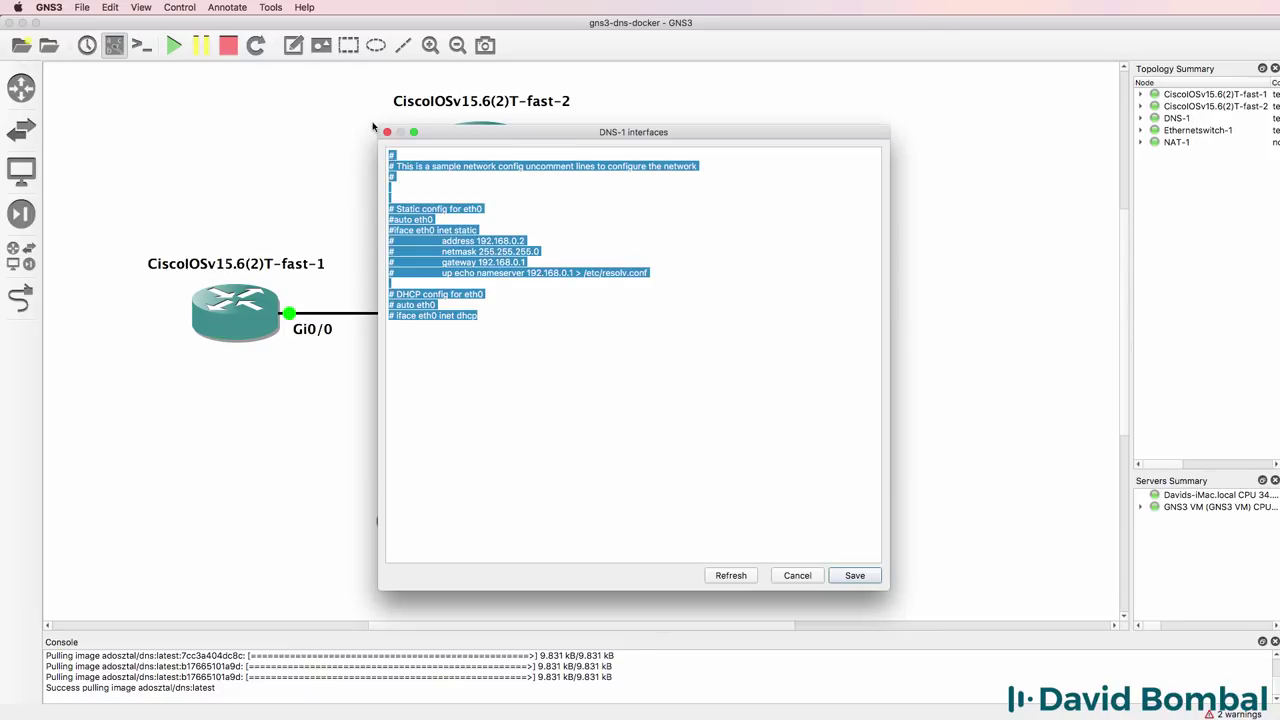
click(797, 576)
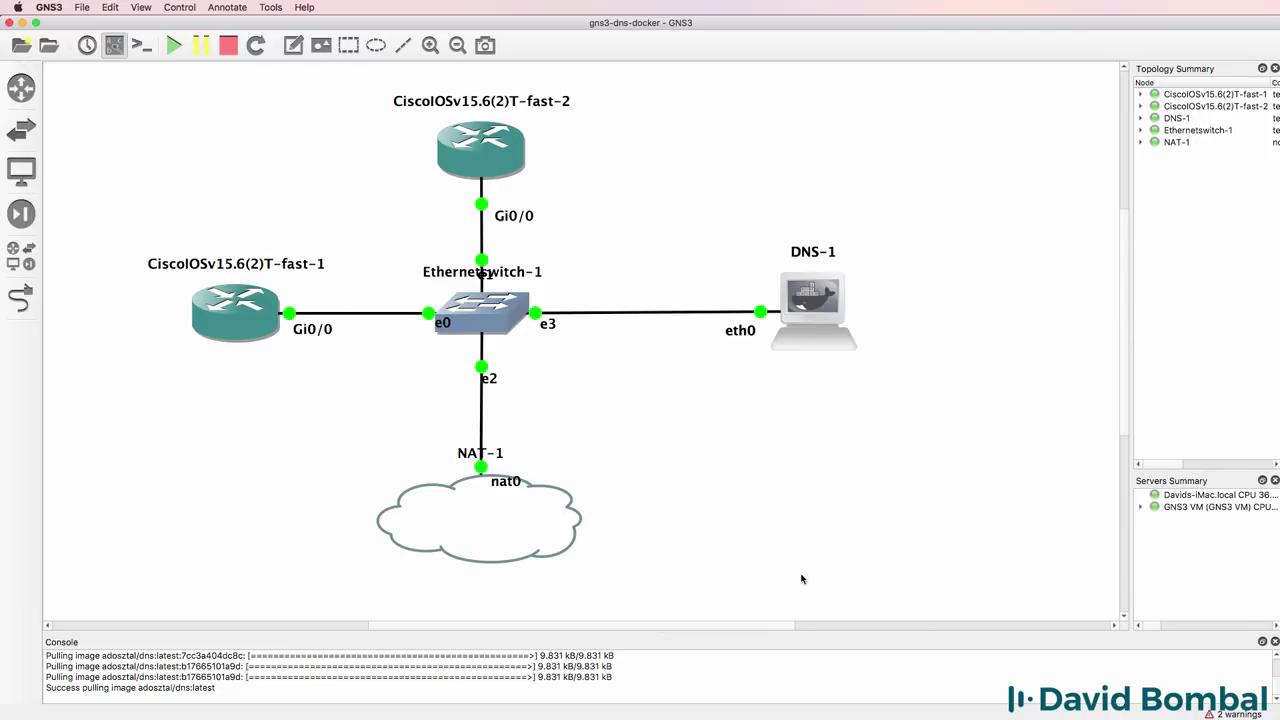
Step: Open a console to DNS-1 and run ifconfig to check eth0's addresses
right_click(798, 294)
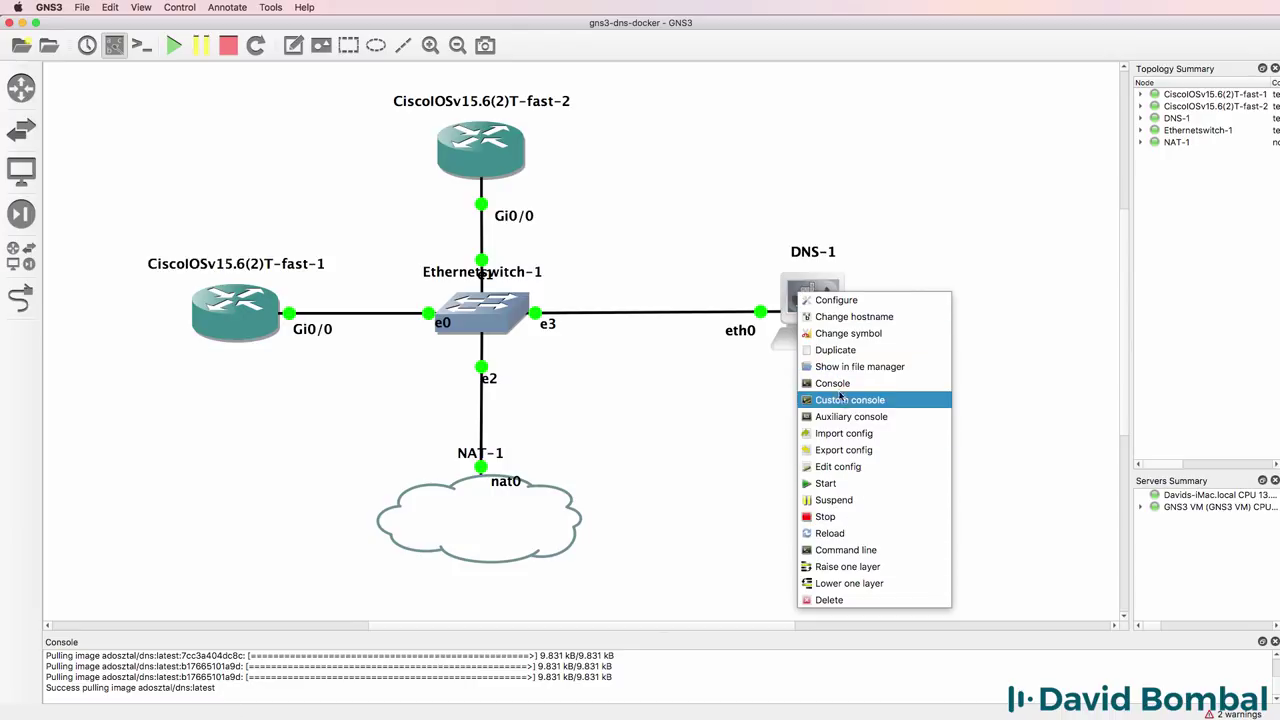
click(836, 384)
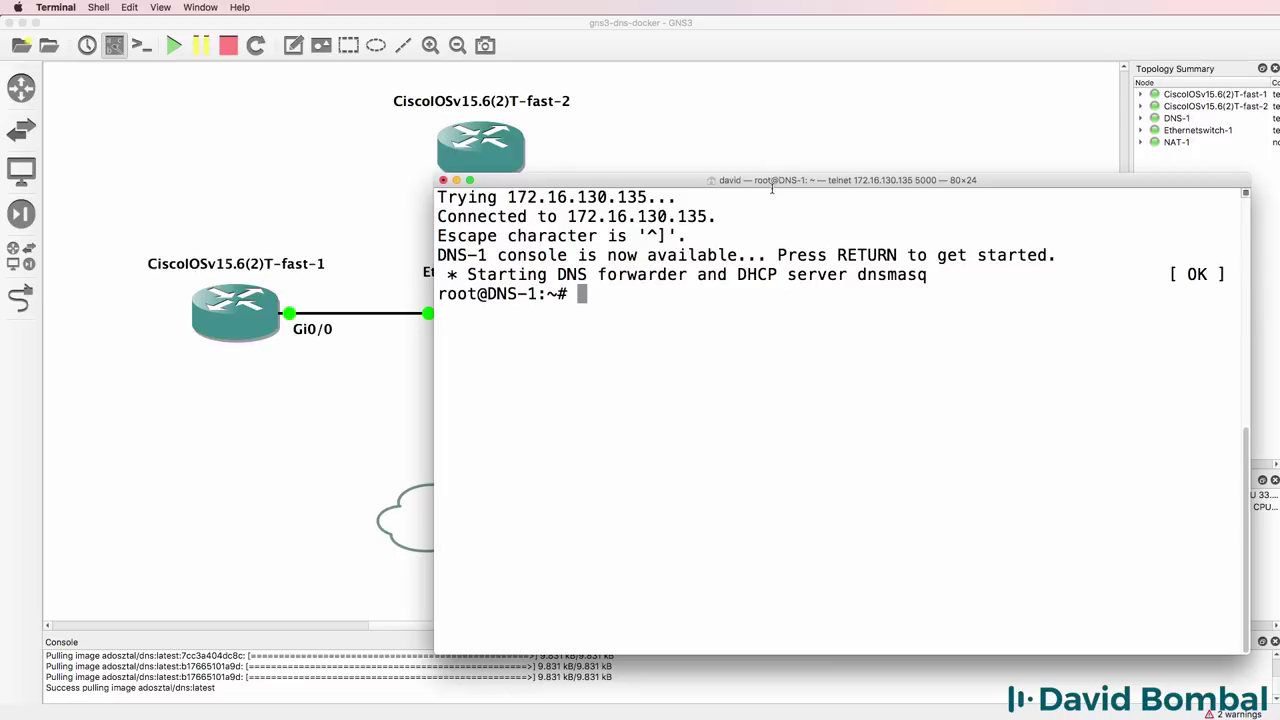
drag(959, 273, 411, 275)
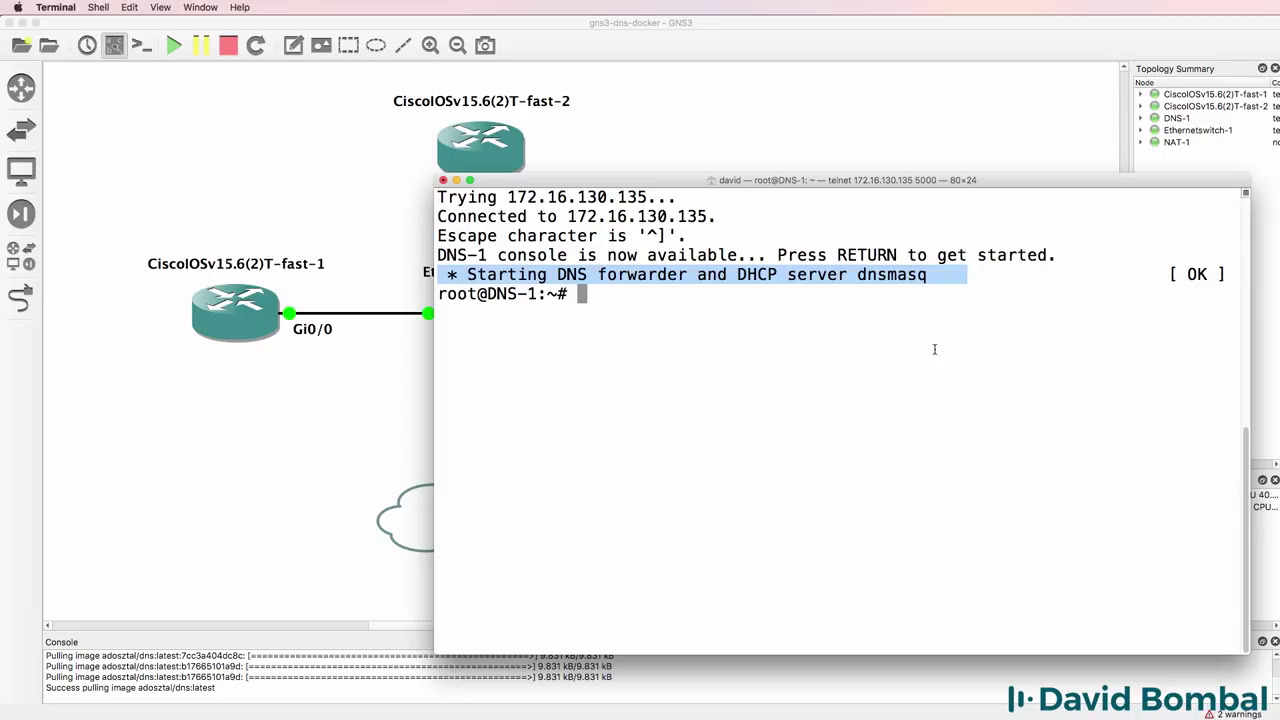
text(ifconfig)
key(Return)
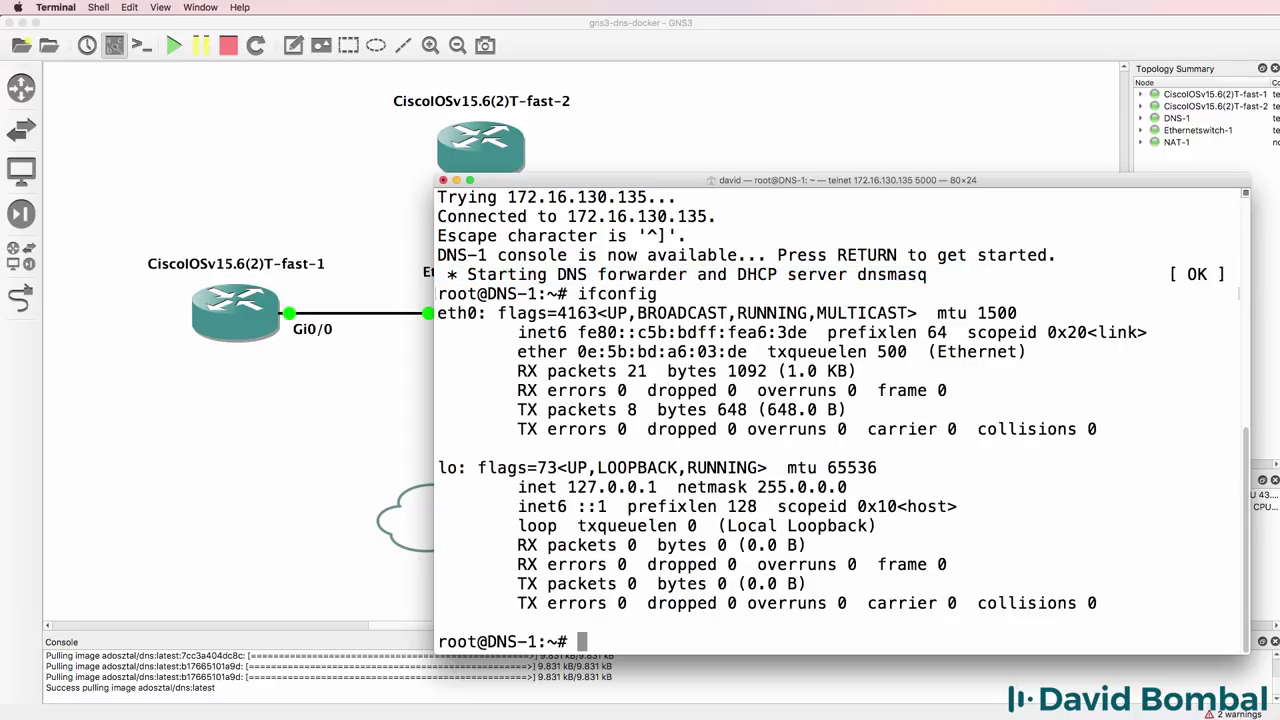
Step: Start entering a nano command for /etc/network/interfaces
text(nano /etc/)
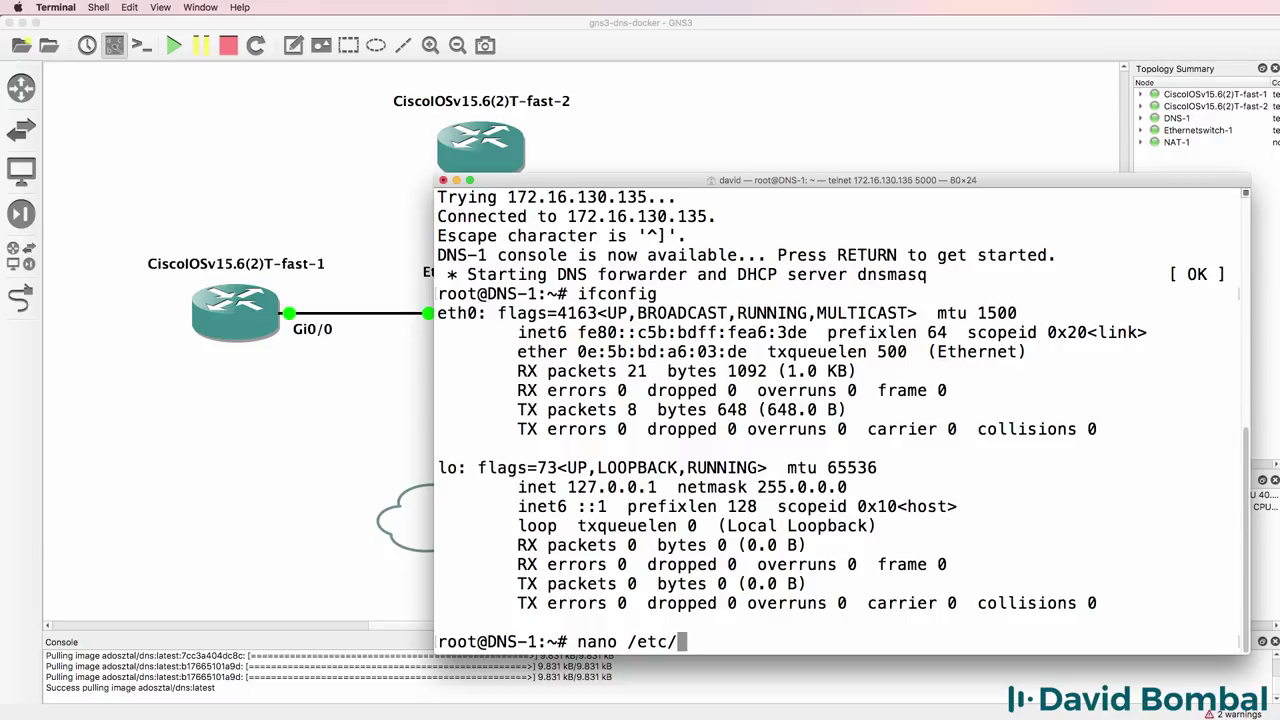
text(network/in)
Step: Open /etc/network/interfaces in nano and uncomment the static eth0 block
key(Tab)
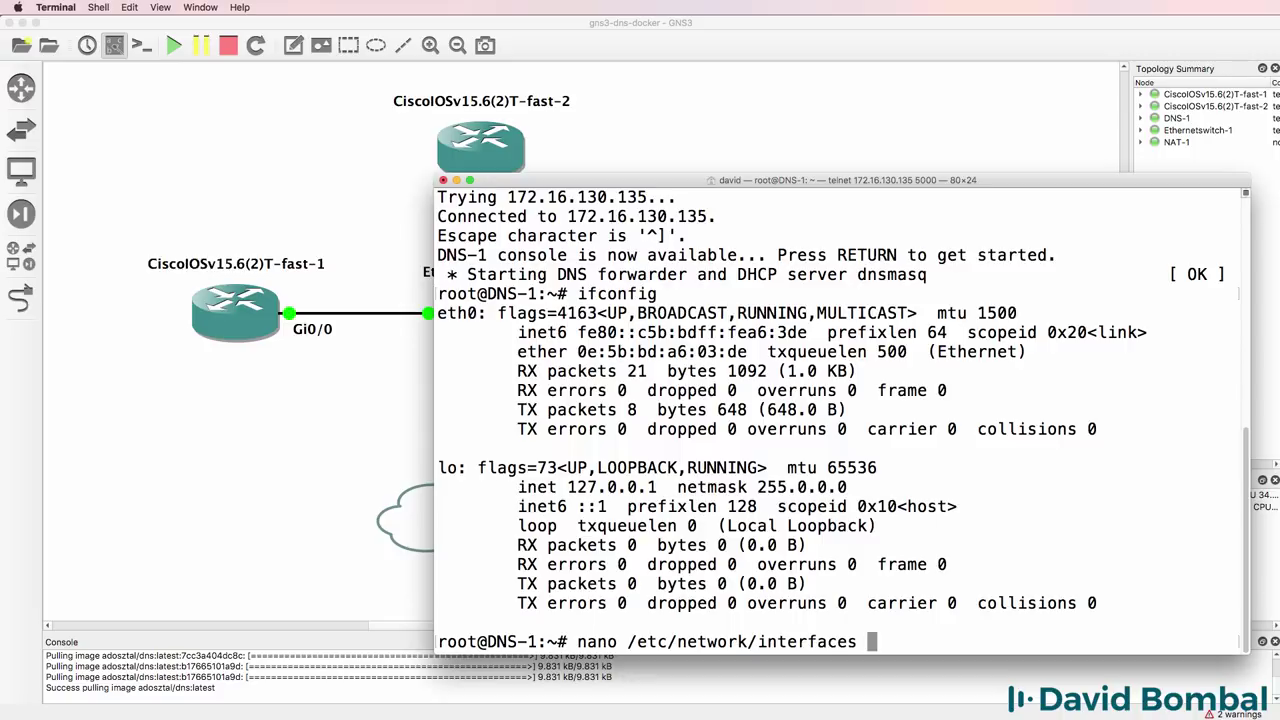
key(Return)
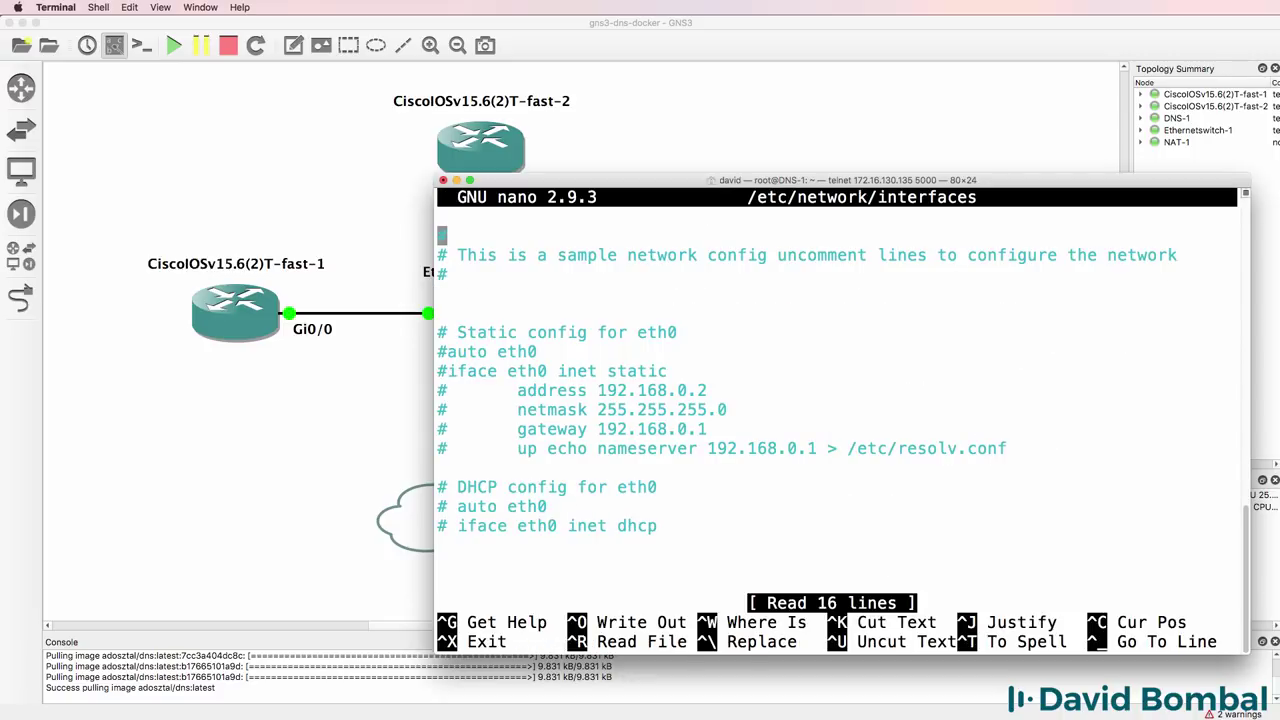
key(Down)
key(Down)
key(Down)
key(Down)
key(Down)
key(Down)
key(Delete)
key(Down)
key(Delete)
key(Down)
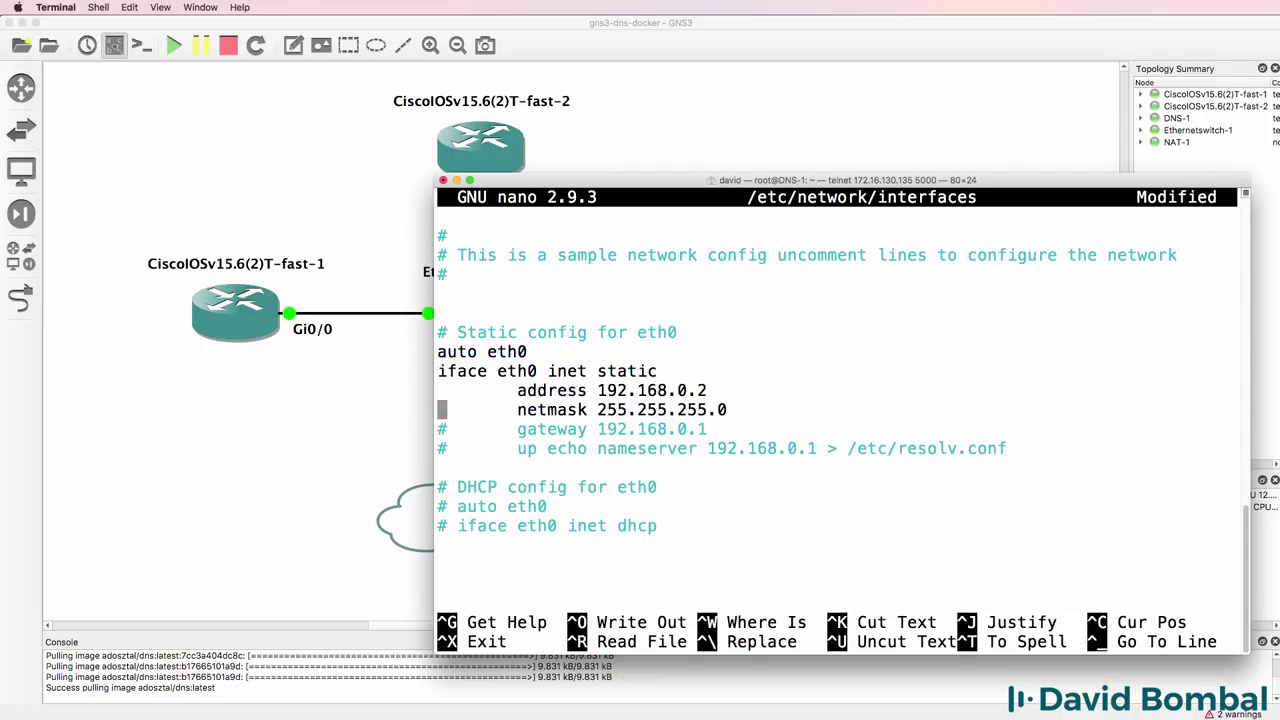
key(Down)
key(Delete)
key(Down)
key(Delete)
key(Up)
key(Up)
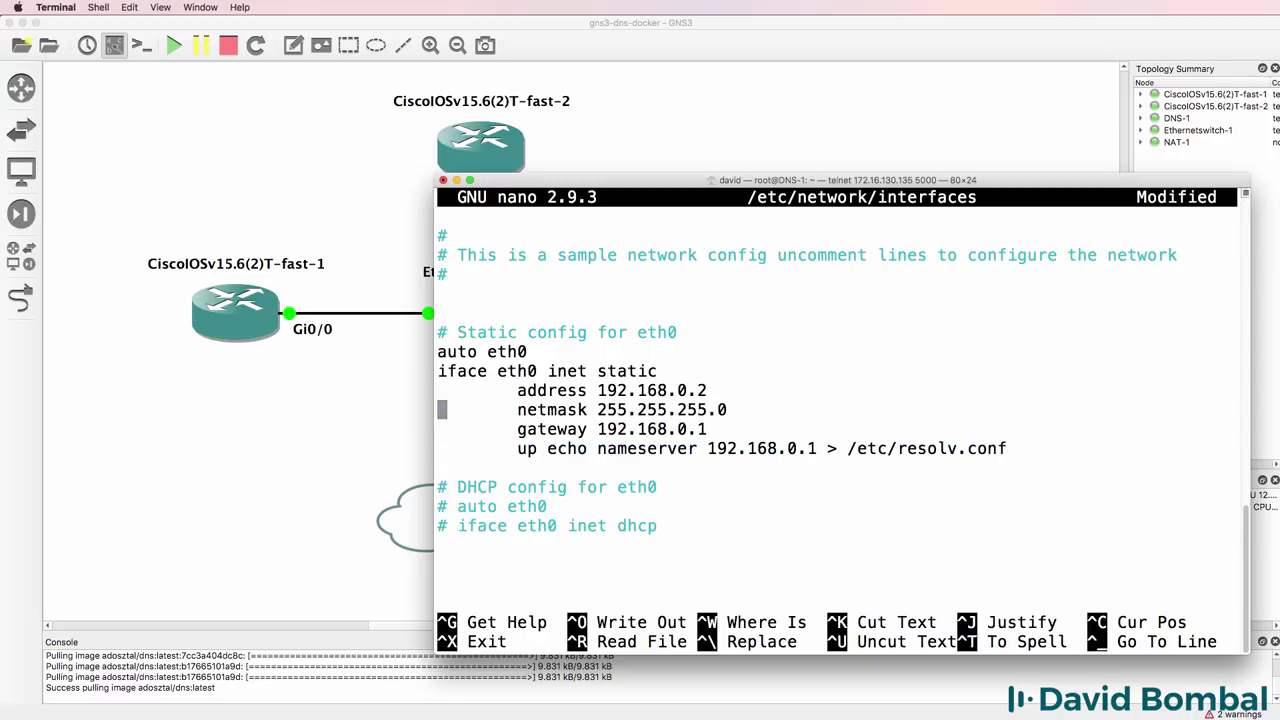
Step: Change the eth0 address to 192.168.122.250
click(702, 390)
key(Left)
key(Left)
key(Delete)
text(122)
key(Right)
key(Right)
text(50)
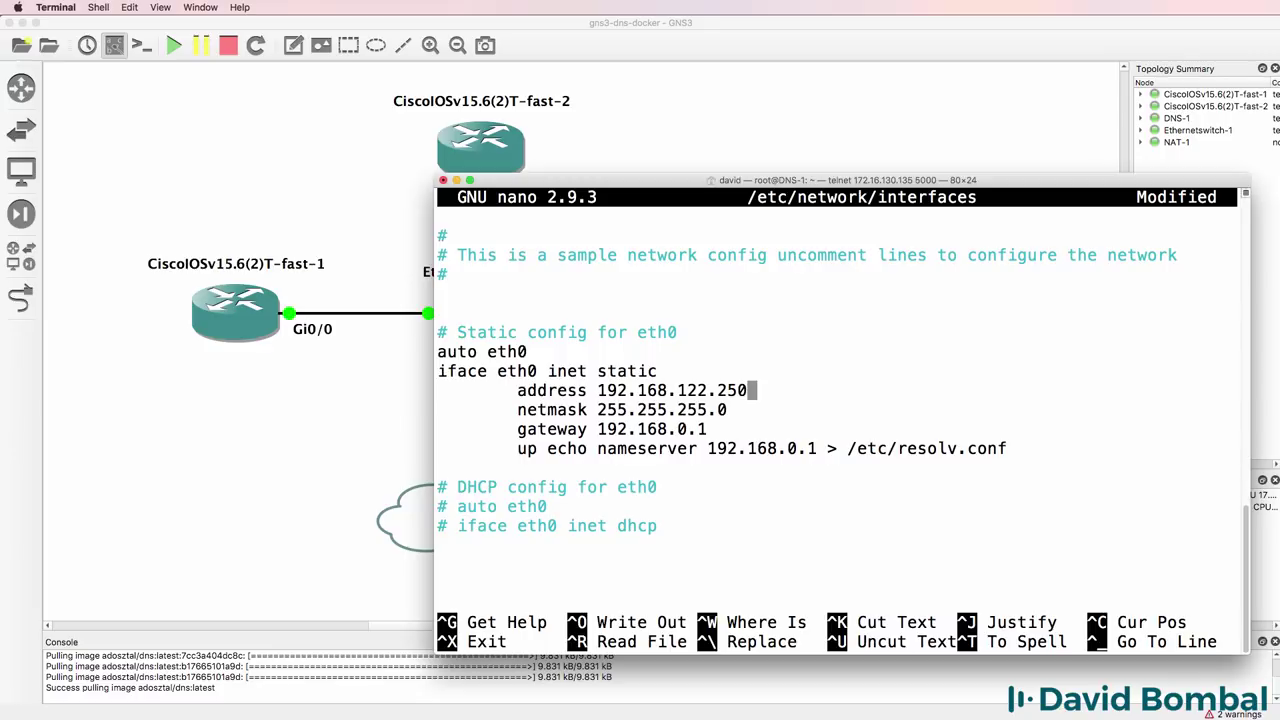
click(732, 410)
click(752, 390)
Step: Set the gateway and nameserver to 192.168.122.1
key(Down)
key(Down)
key(BackSpace)
key(BackSpace)
key(BackSpace)
text(122.1)
key(Down)
key(Right)
key(Right)
key(Right)
key(Right)
key(Right)
key(Right)
key(Delete)
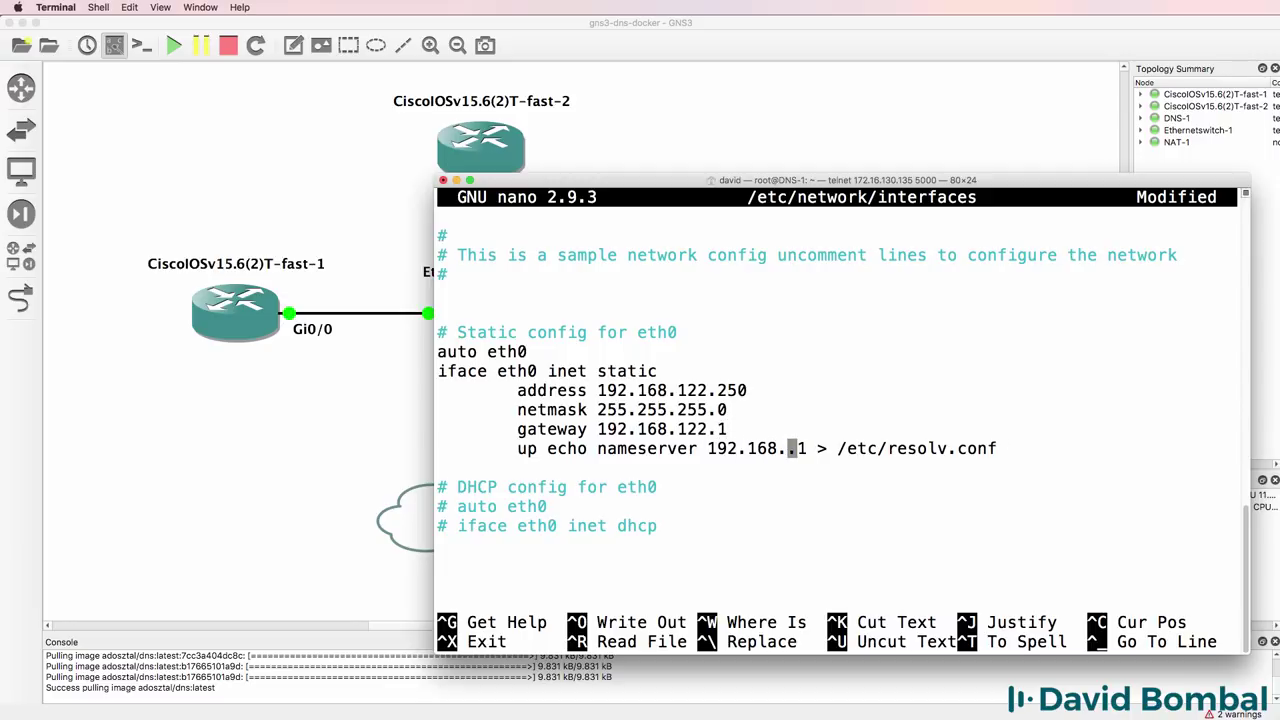
text(168.12)
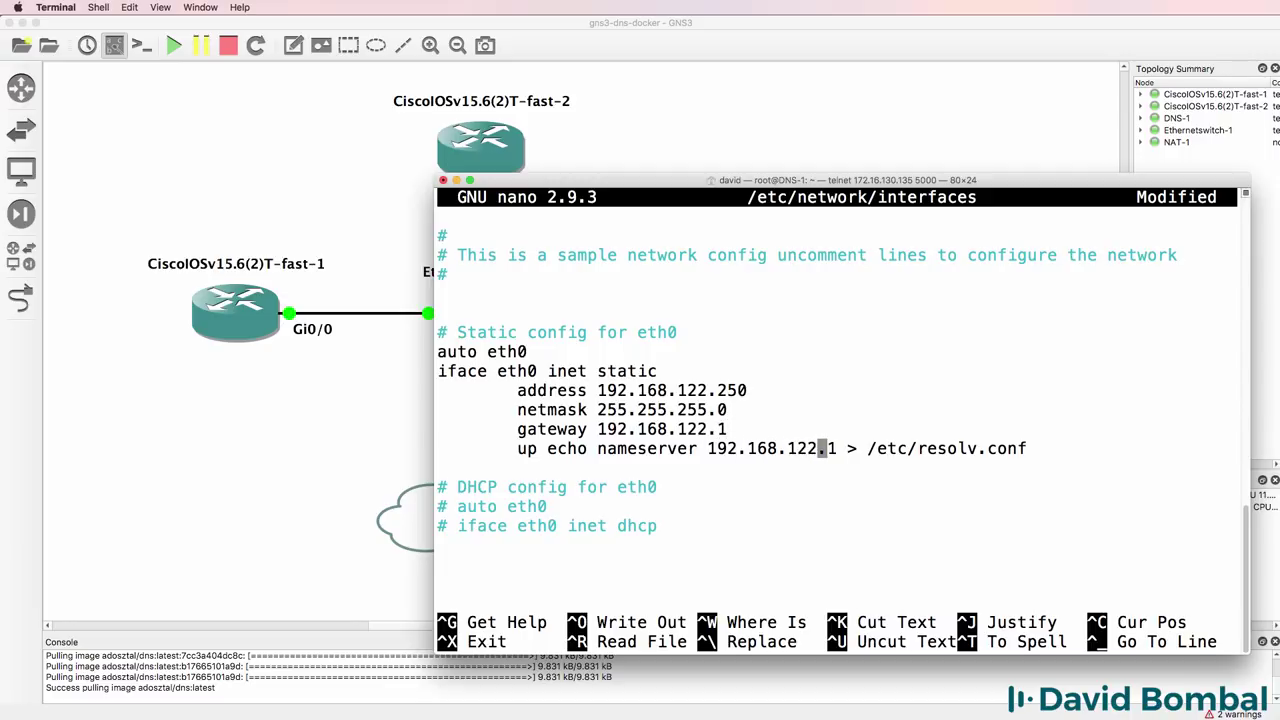
Step: Save /etc/network/interfaces and start a cat command to display it
click(662, 487)
key(Down)
key(Left)
key(Left)
key(Left)
key(Left)
key(Left)
key(Left)
key(Left)
key(Left)
key(Down)
key(Down)
click(472, 526)
key(ctrl+x)
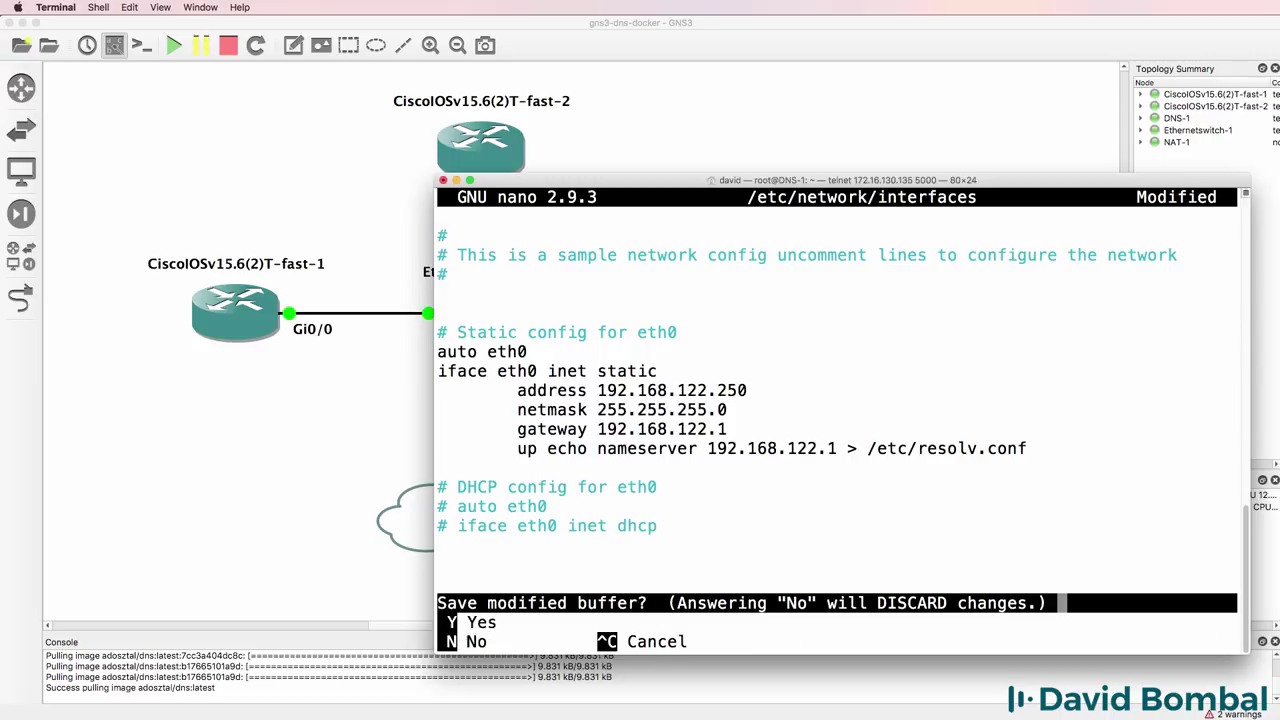
key(y)
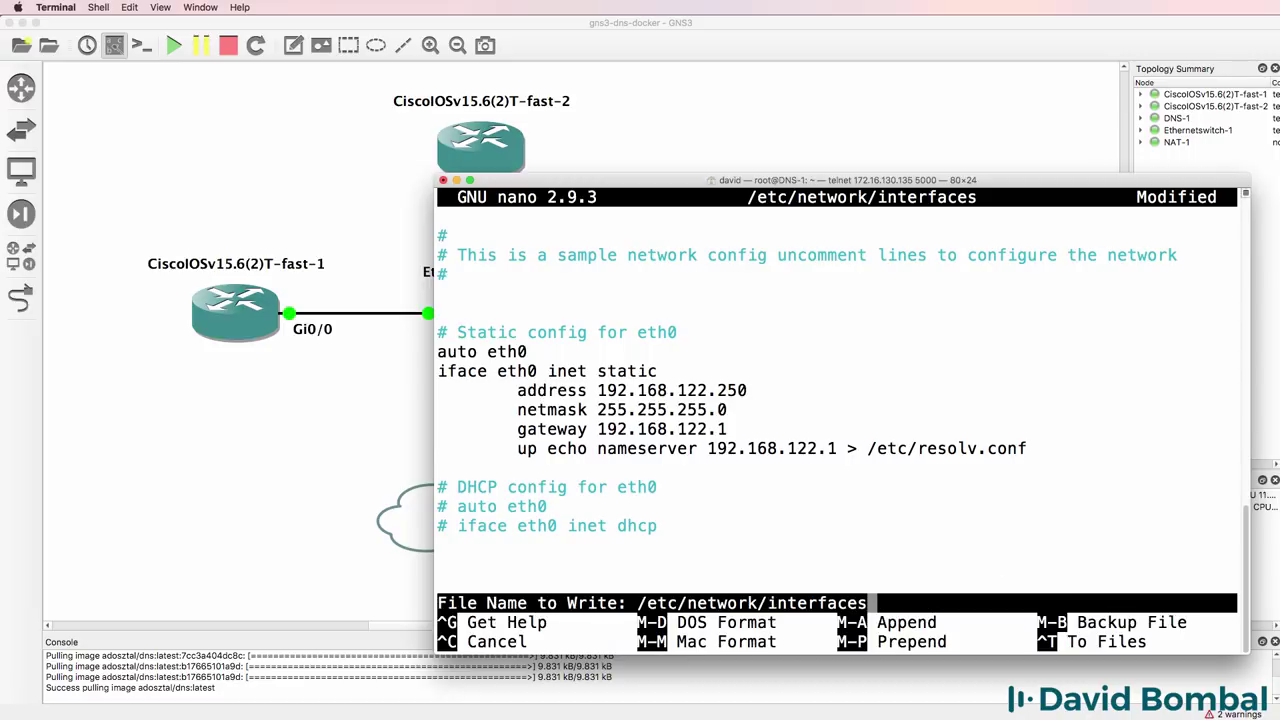
key(Return)
text(cat /etc/ne)
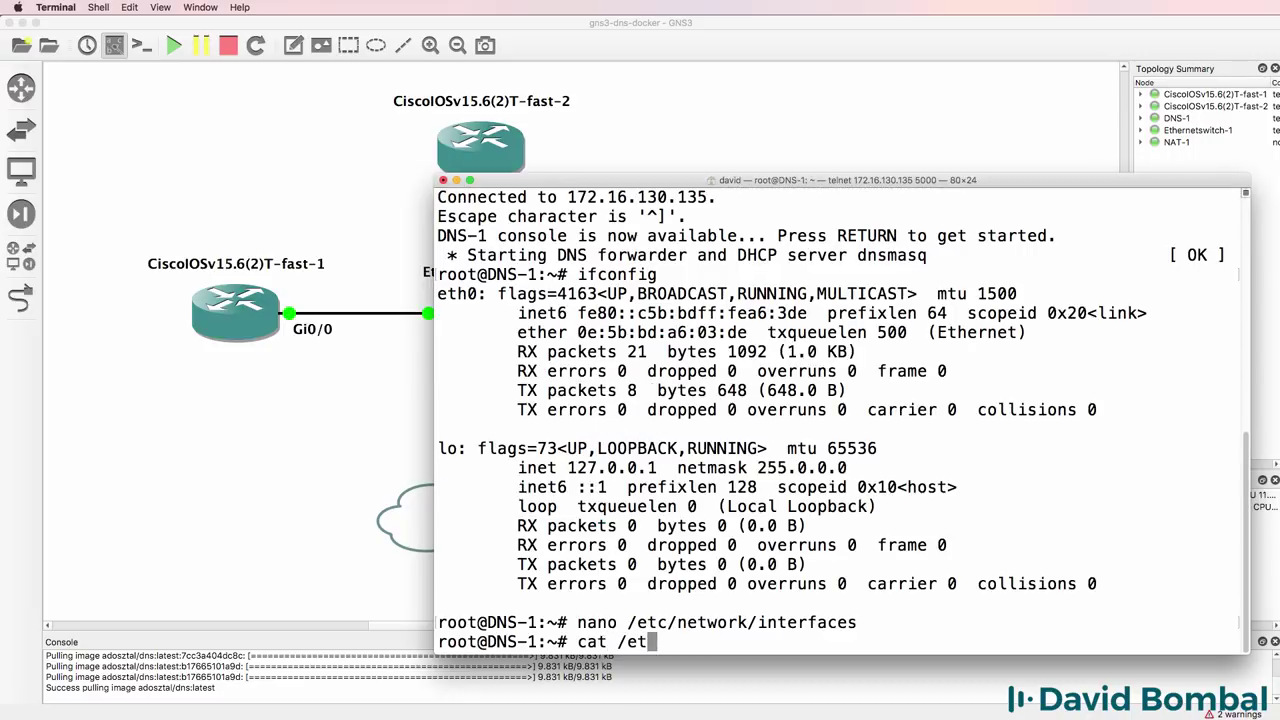
Step: Print /etc/network/interfaces to verify the static eth0 configuration
key(BackSpace)
key(BackSpace)
text(network/i)
key(Tab)
key(Return)
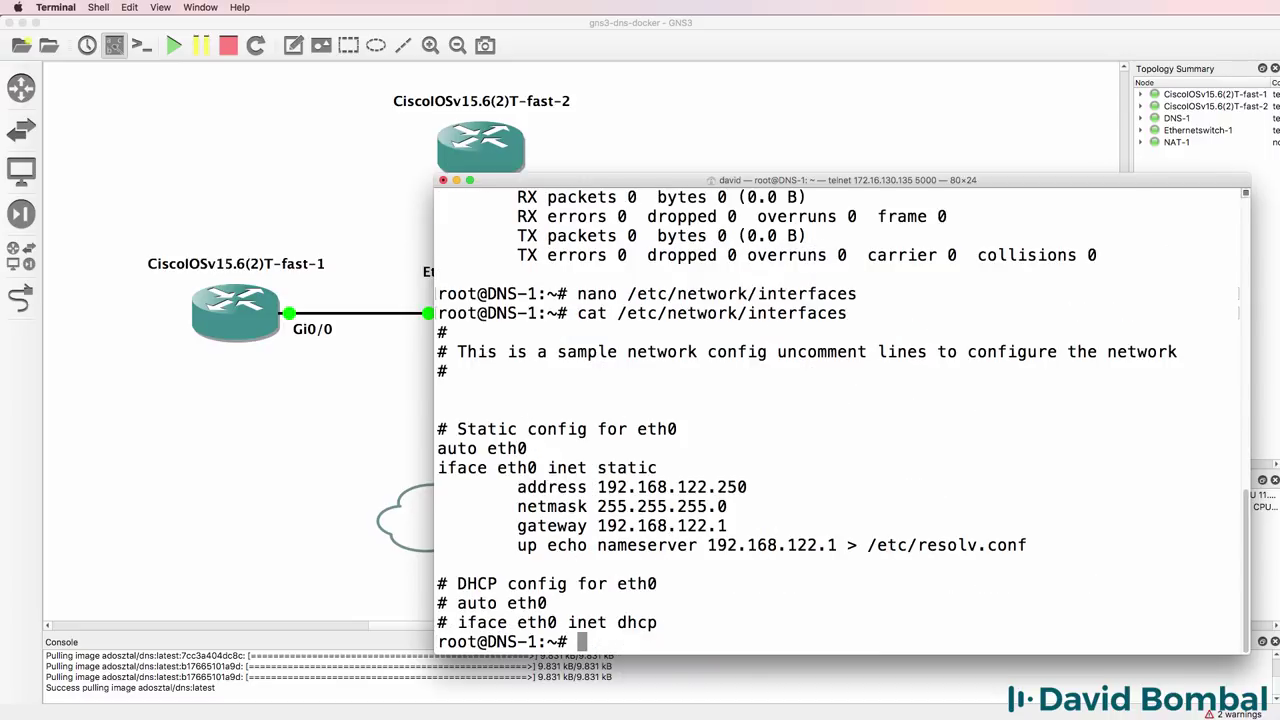
drag(1059, 550, 439, 449)
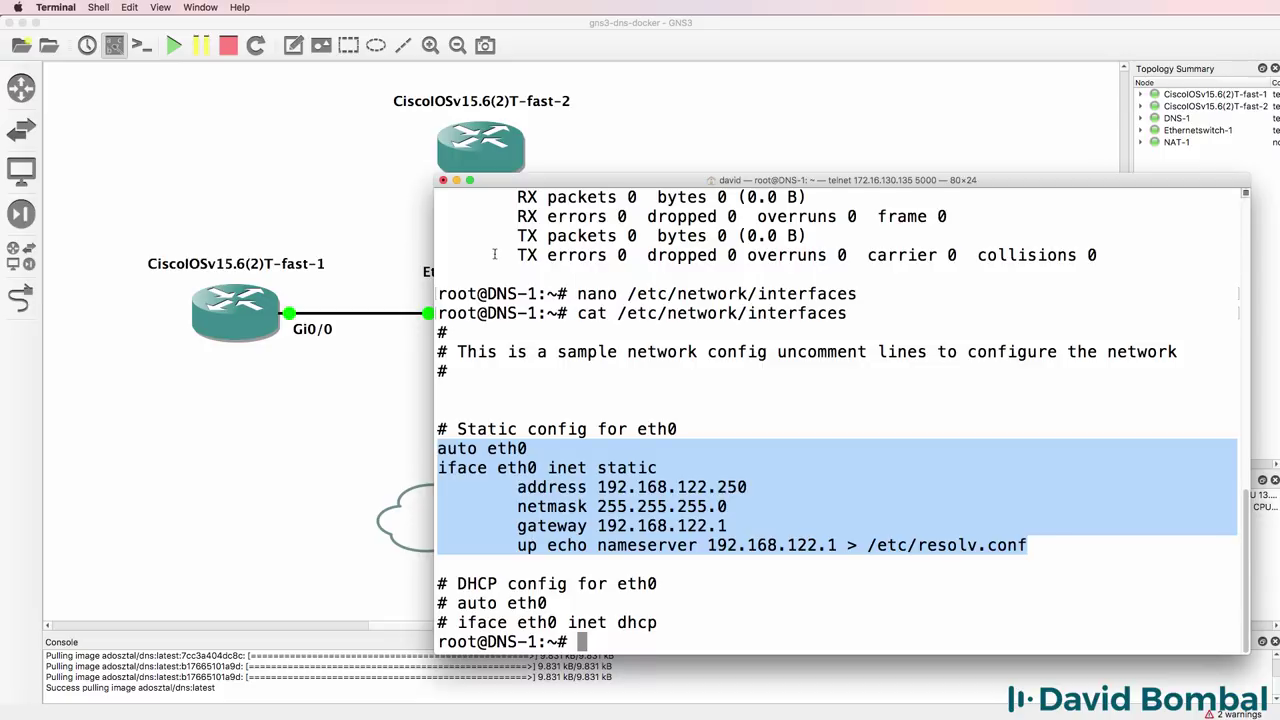
Step: Close the DNS-1 console and restart the DNS-1 node with Stop then Start
click(444, 181)
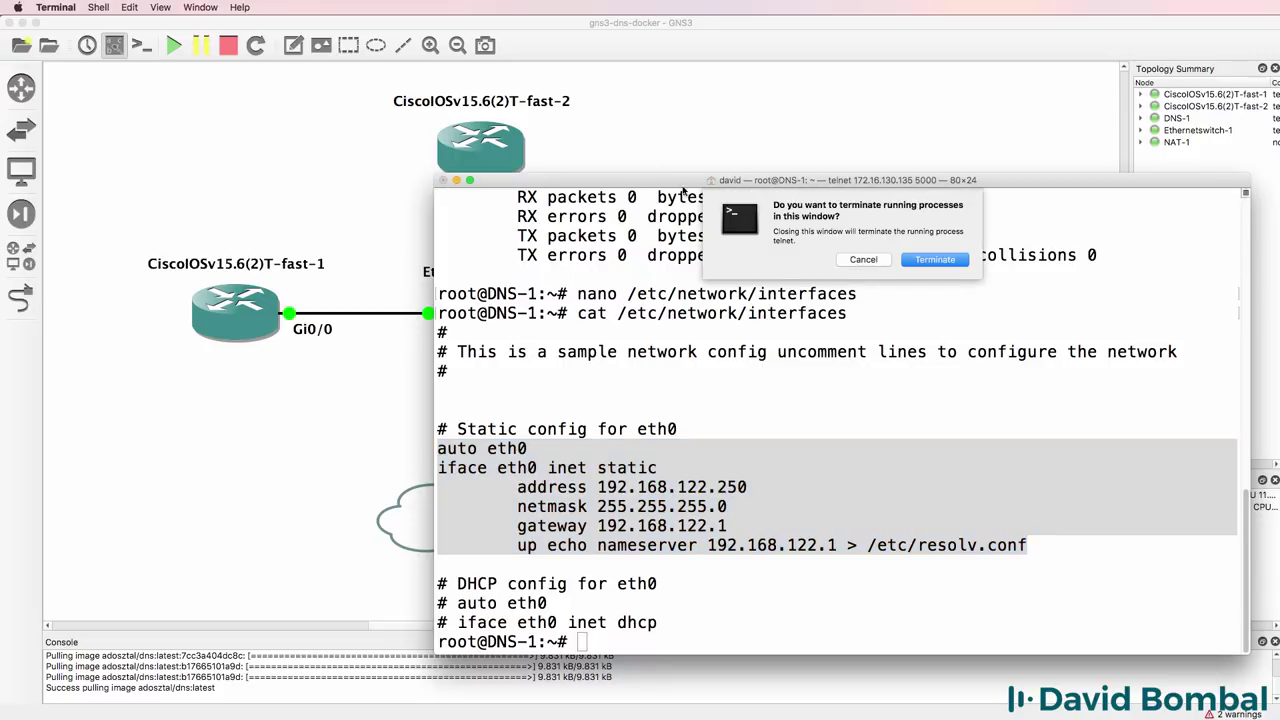
click(934, 262)
right_click(811, 300)
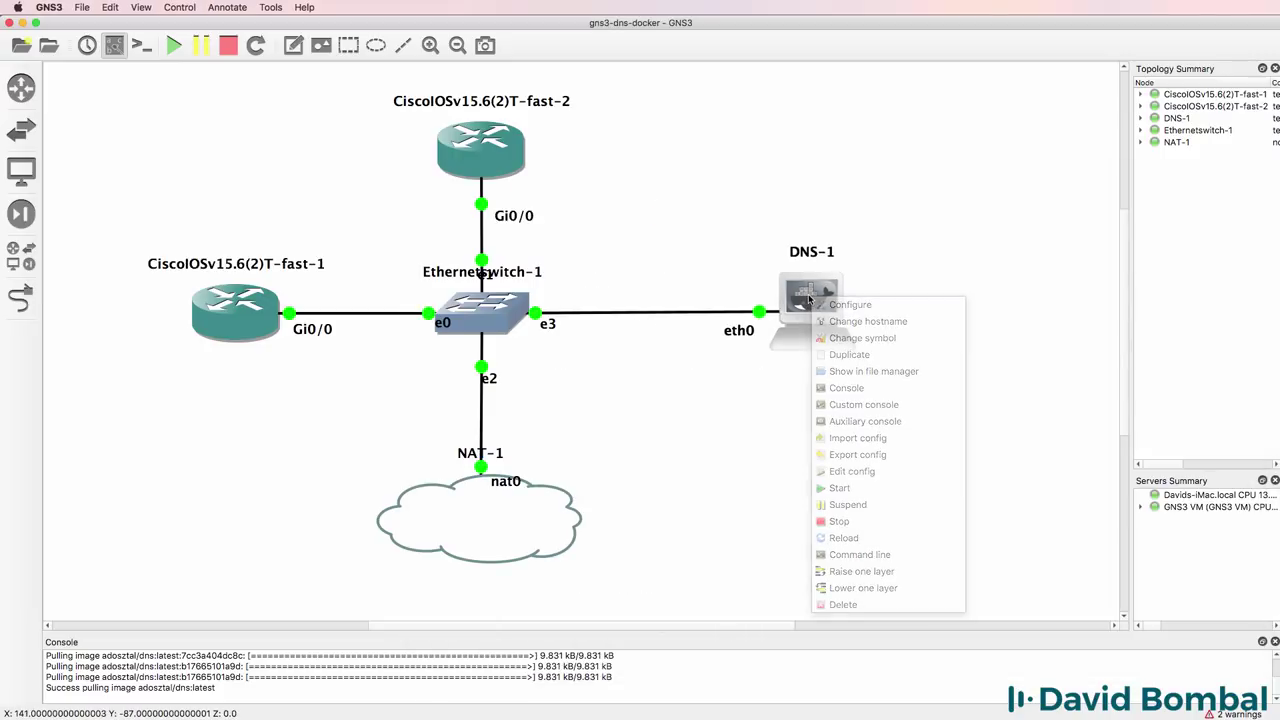
right_click(822, 310)
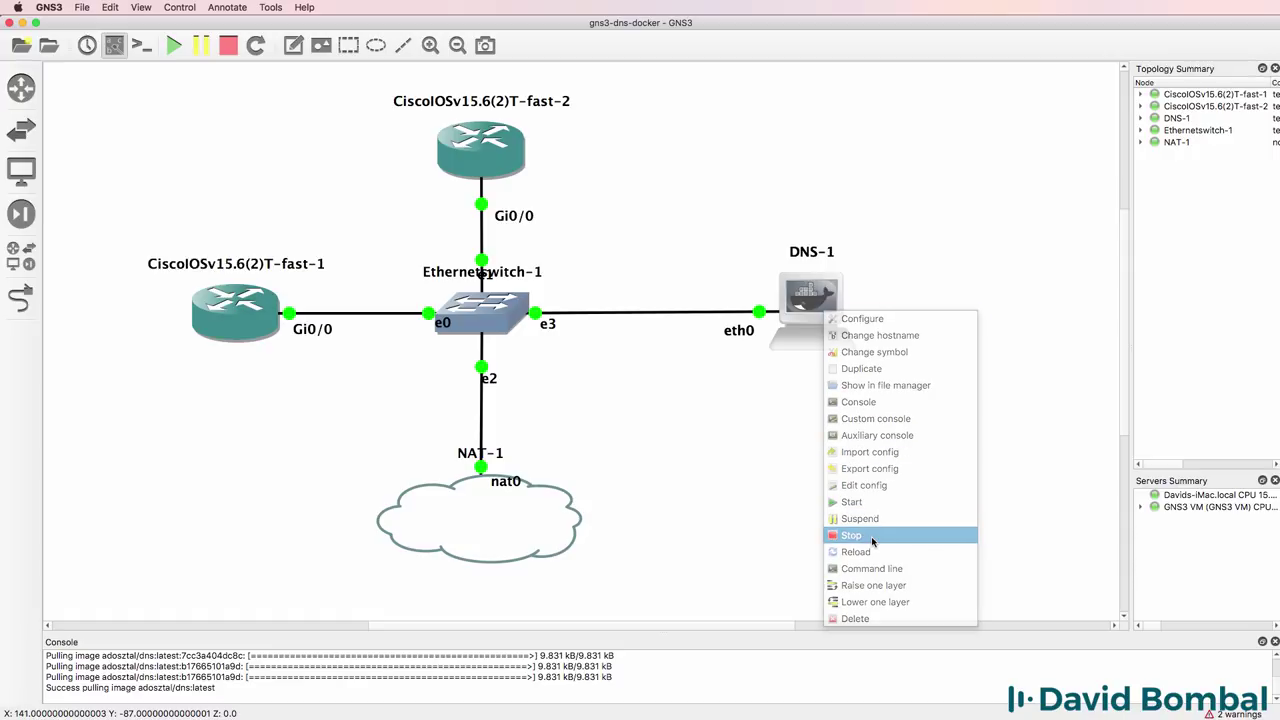
click(870, 535)
right_click(806, 290)
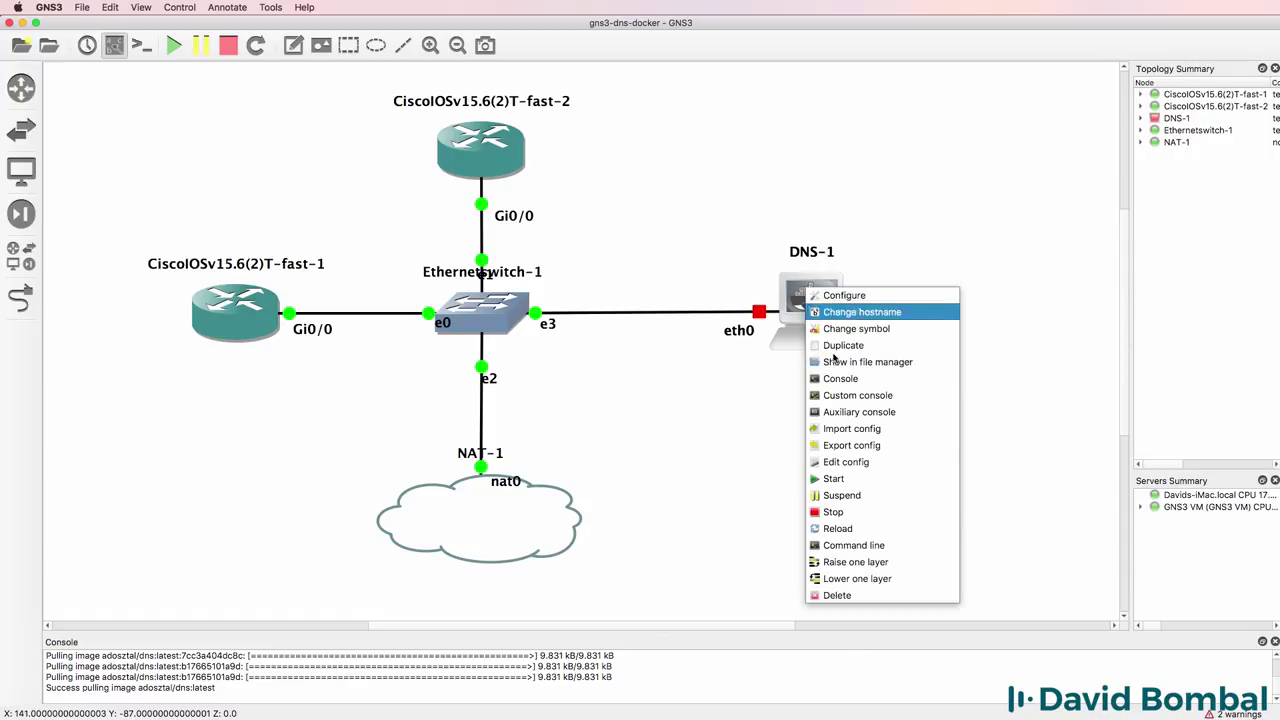
click(855, 484)
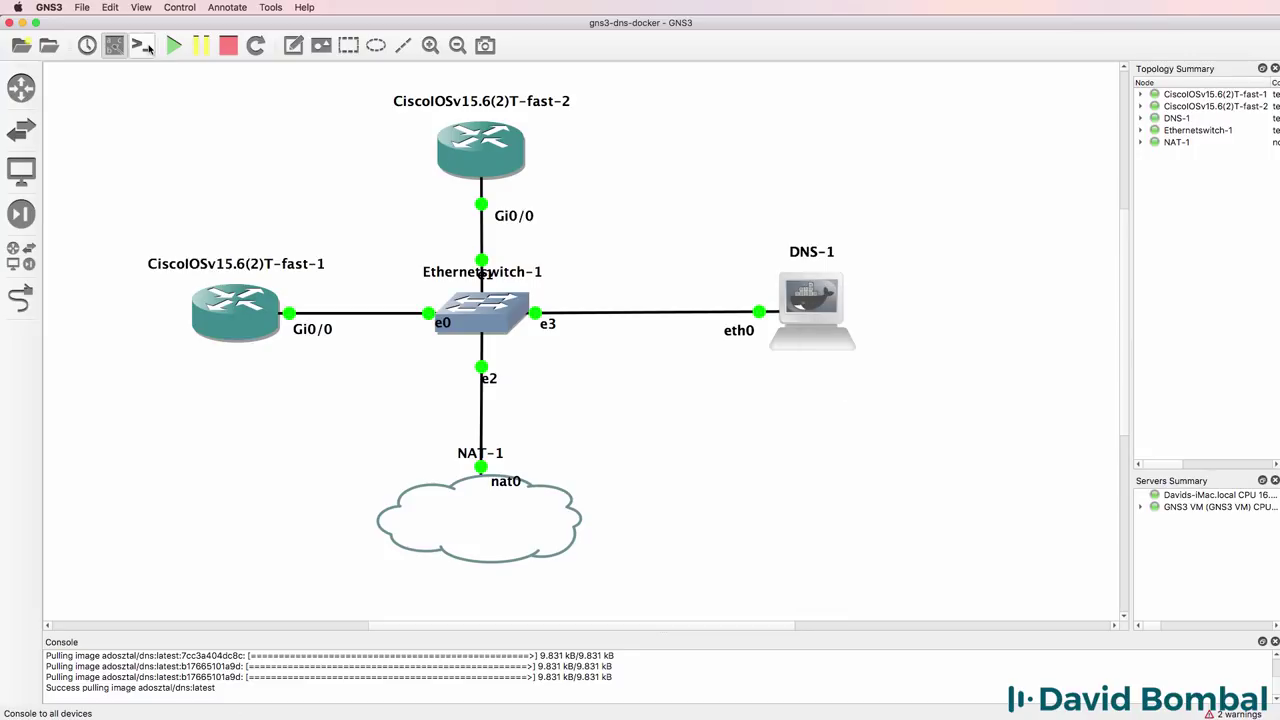
Step: Open consoles to all devices and confirm DNS-1's eth0 holds 192.168.122.250
click(141, 46)
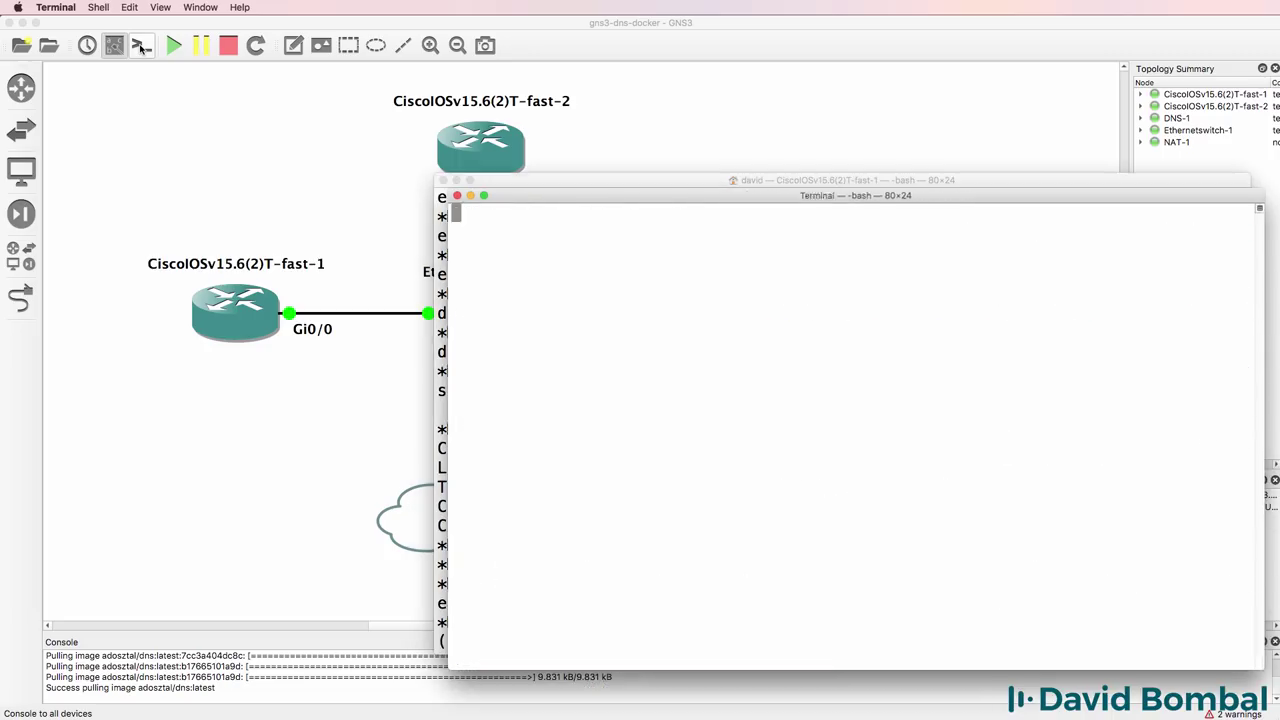
text(ifconfig)
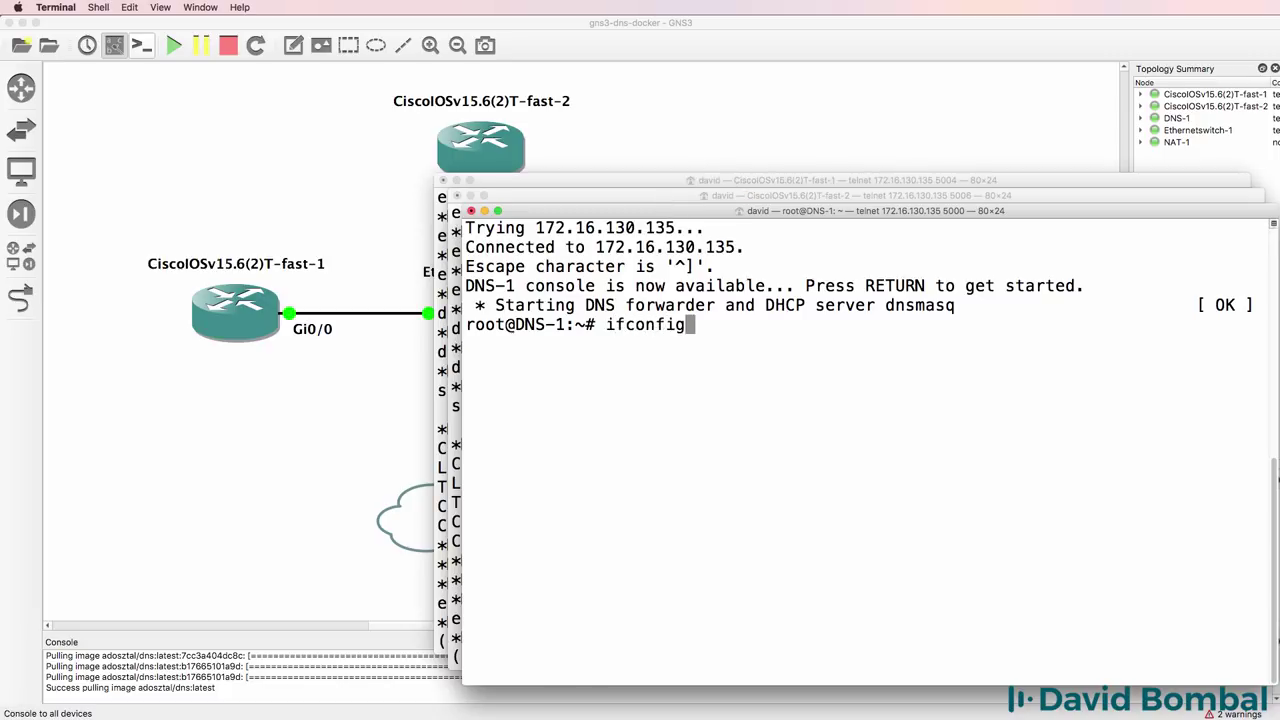
key(Return)
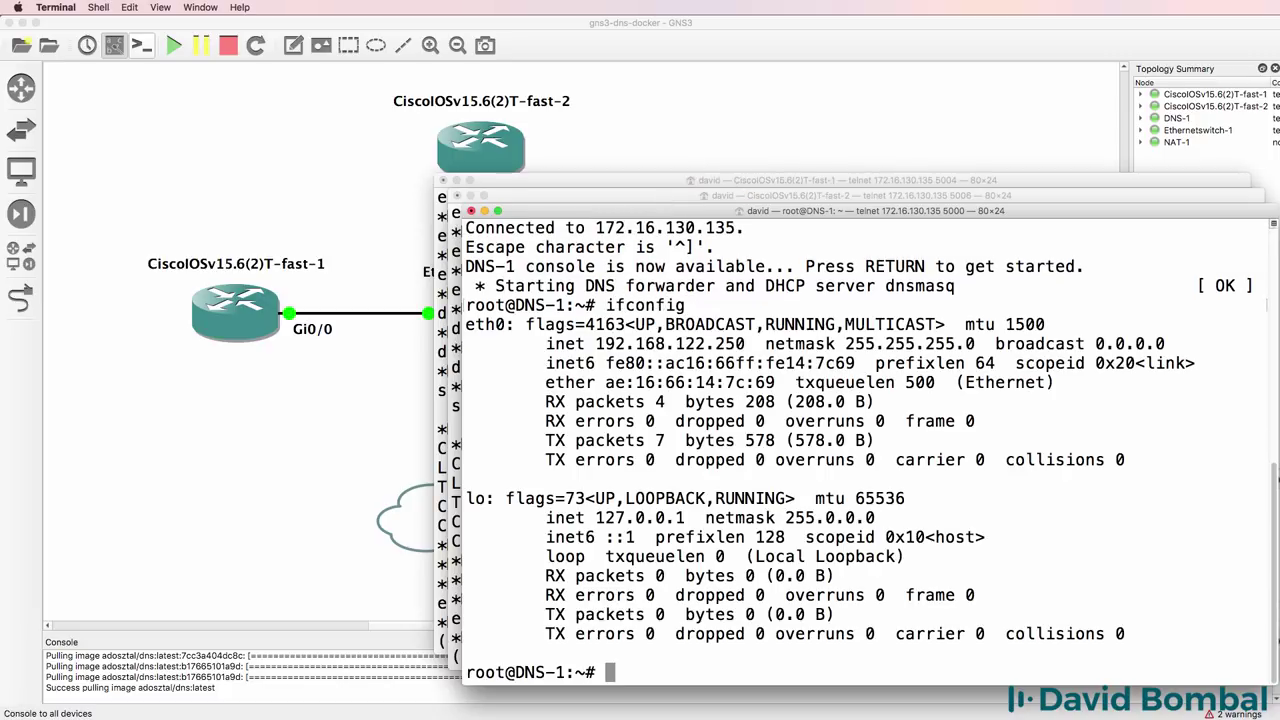
drag(759, 346, 535, 343)
Step: Ping gateway 192.168.122.1 and google.com, then bring the topology to the front
text(ping 192.168.122.1)
key(Return)
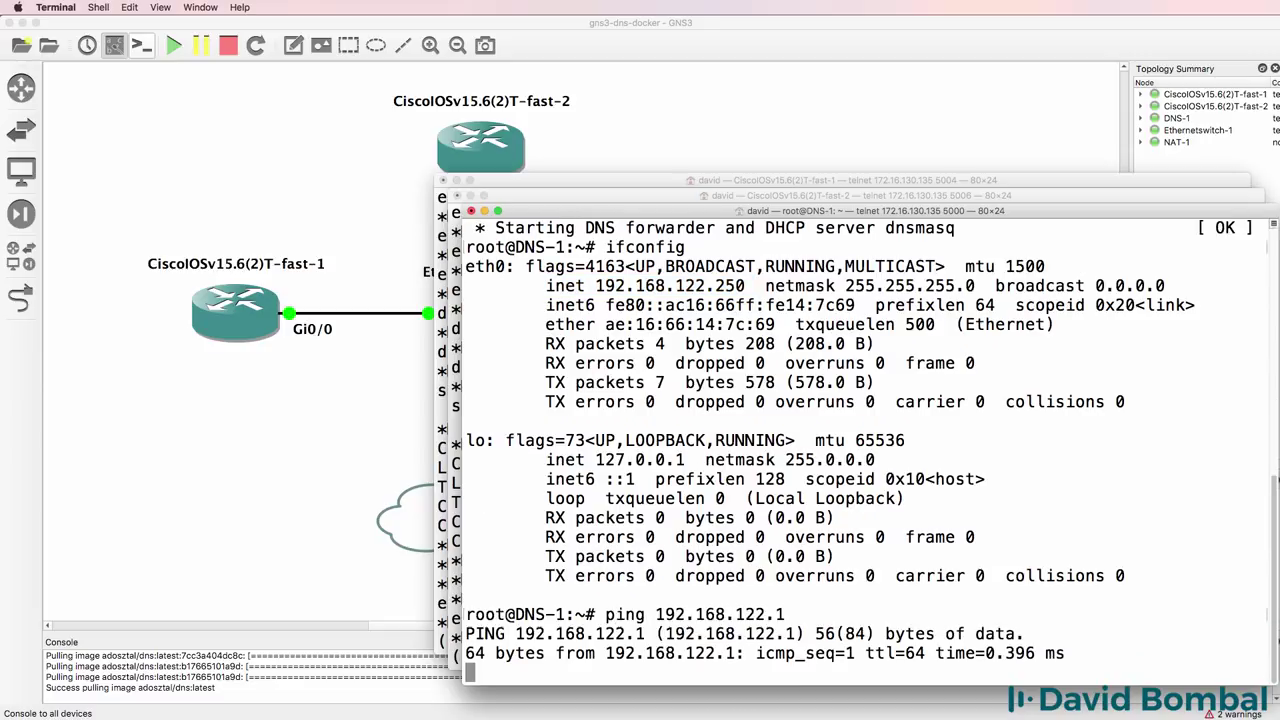
key(ctrl+c)
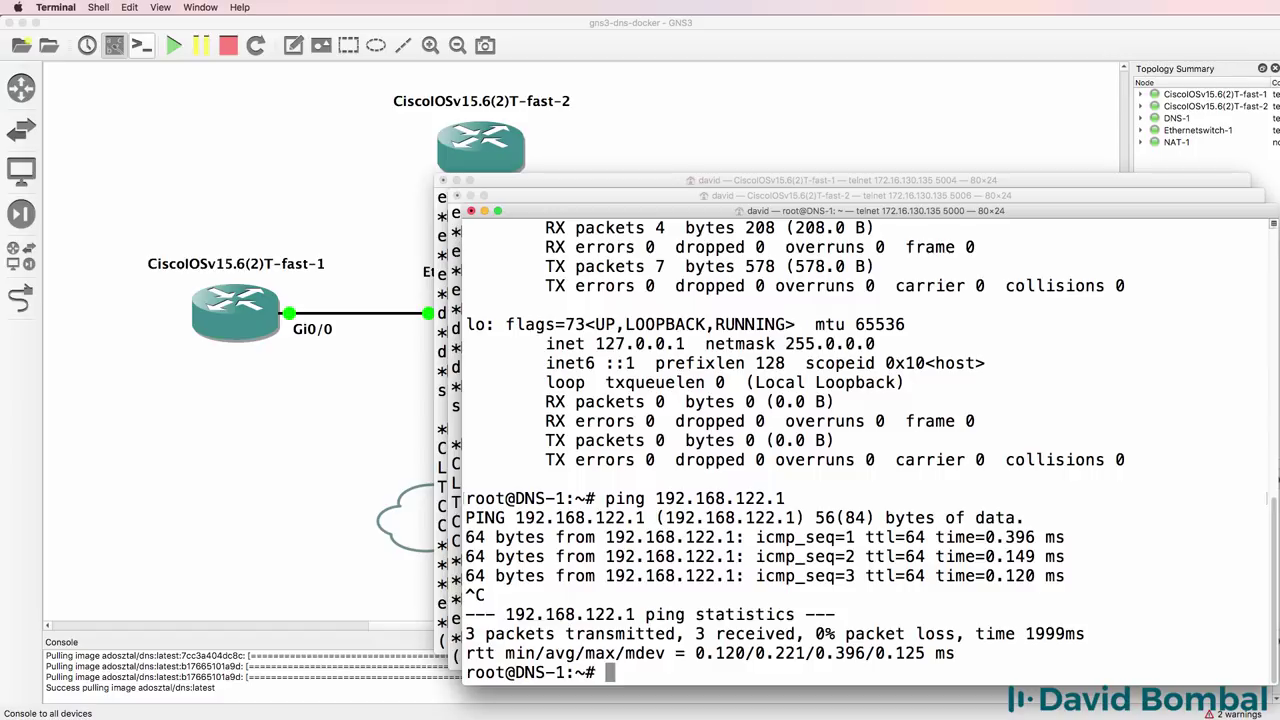
text(ping google.com)
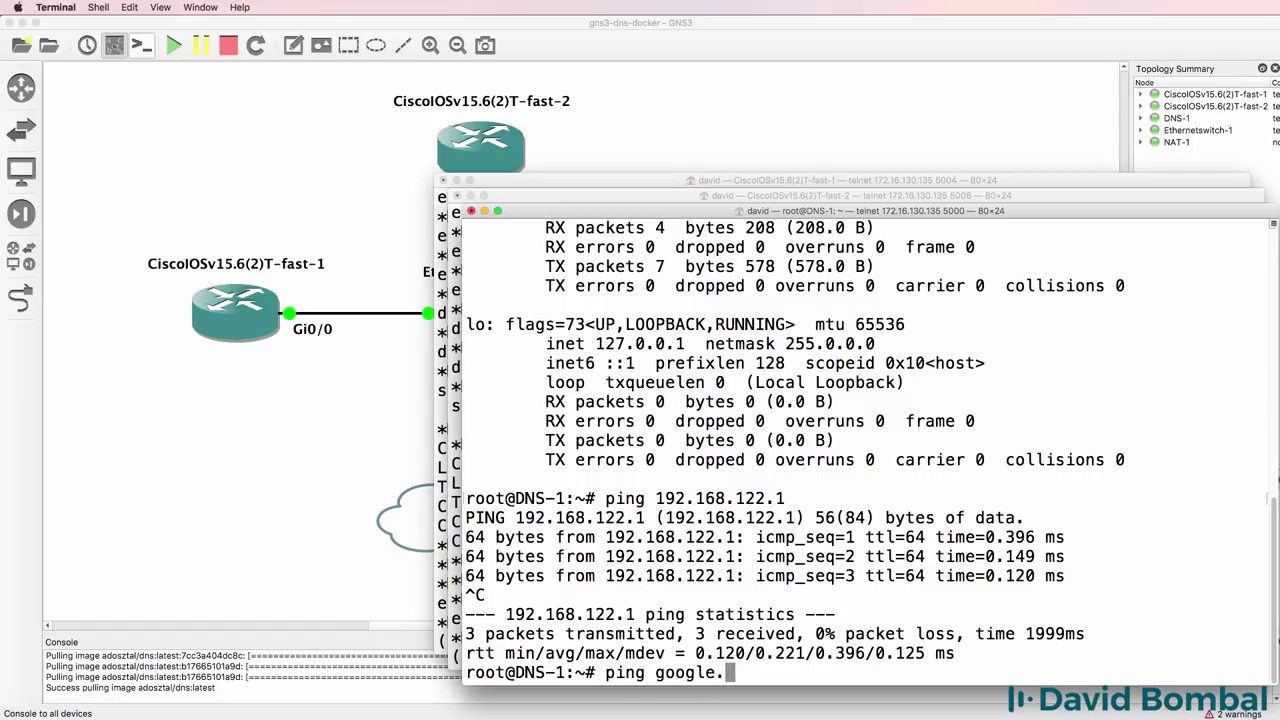
key(Return)
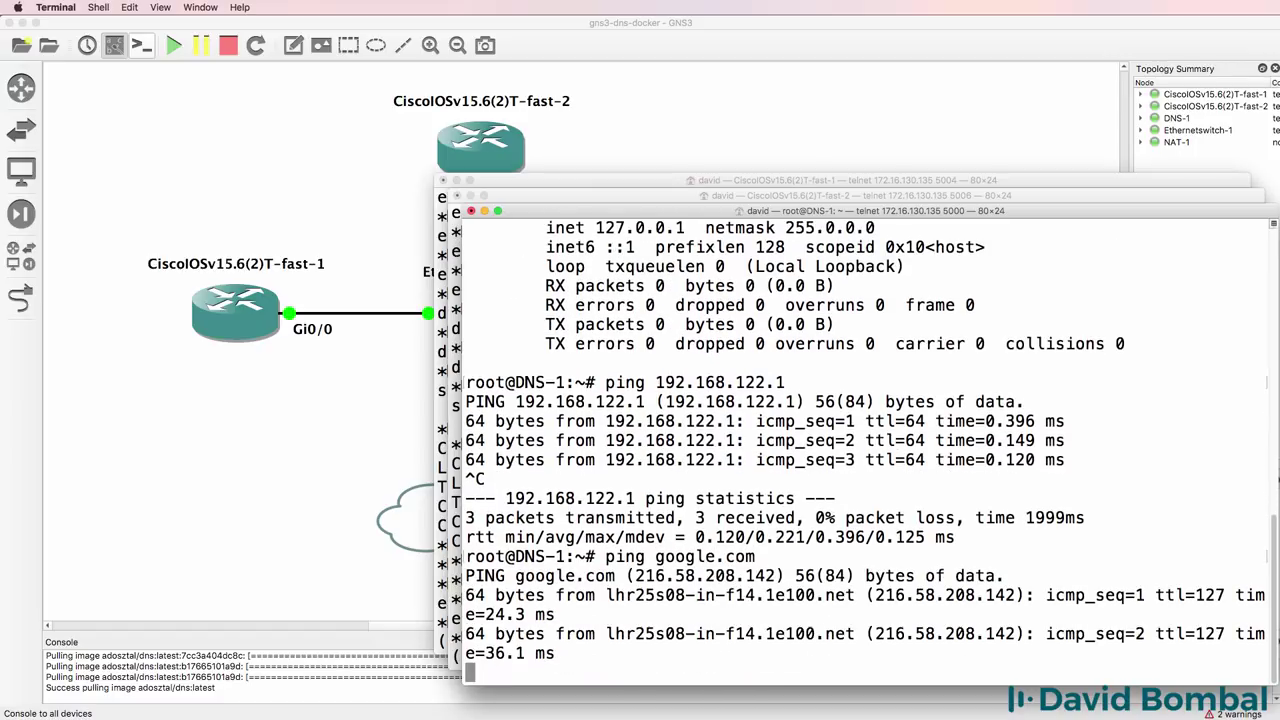
key(ctrl+c)
drag(718, 218, 716, 131)
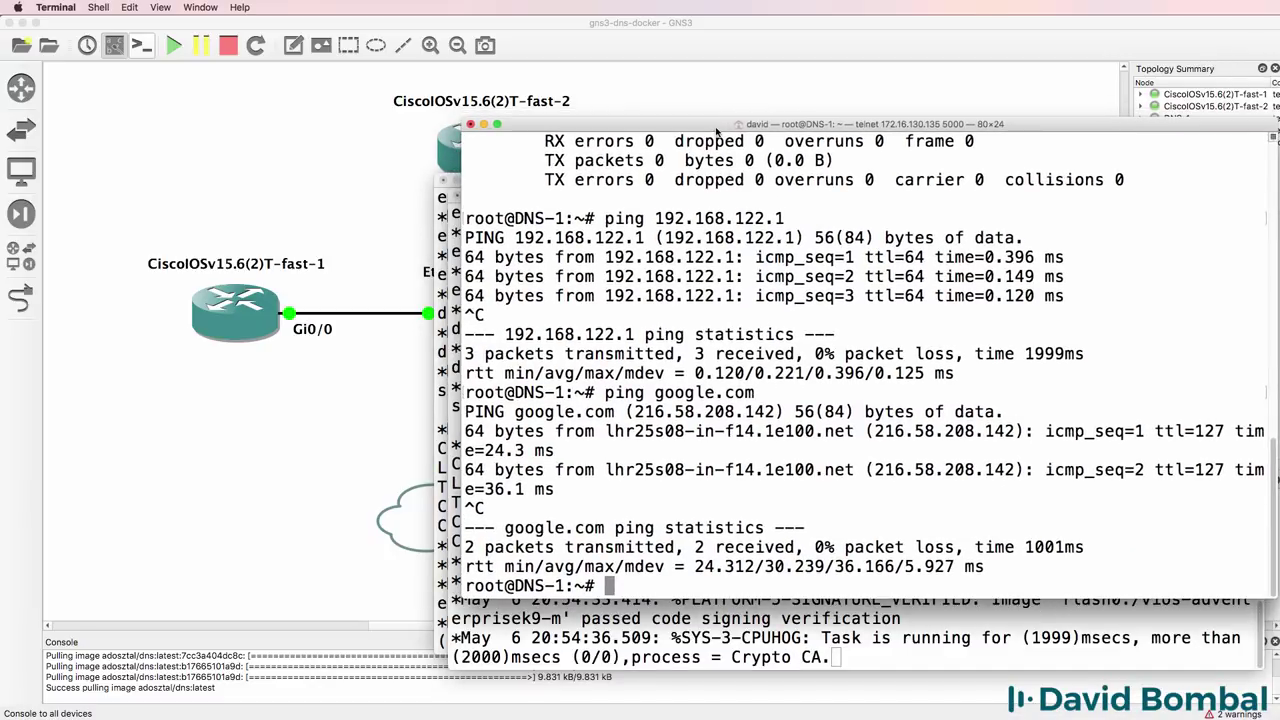
key(super+Tab)
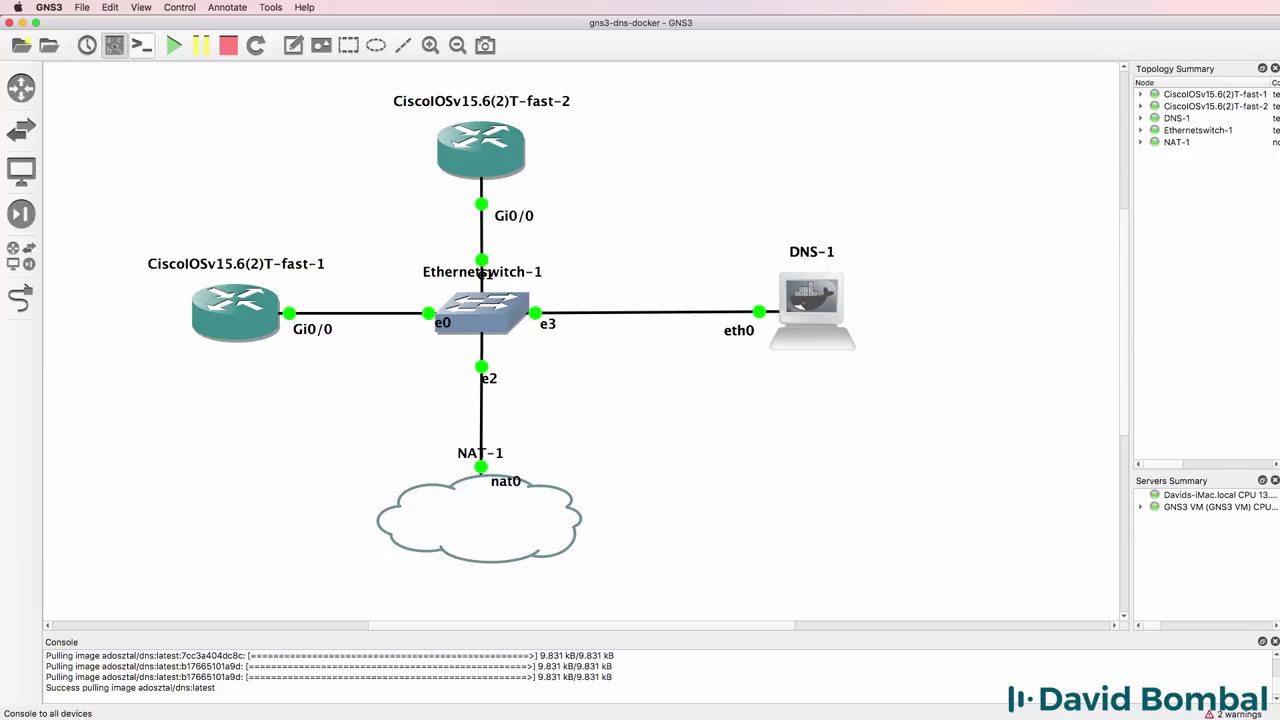
Step: Check the router1.lab example entry and /etc/hosts path in Sublime Text, then return to the console
key(super+Tab)
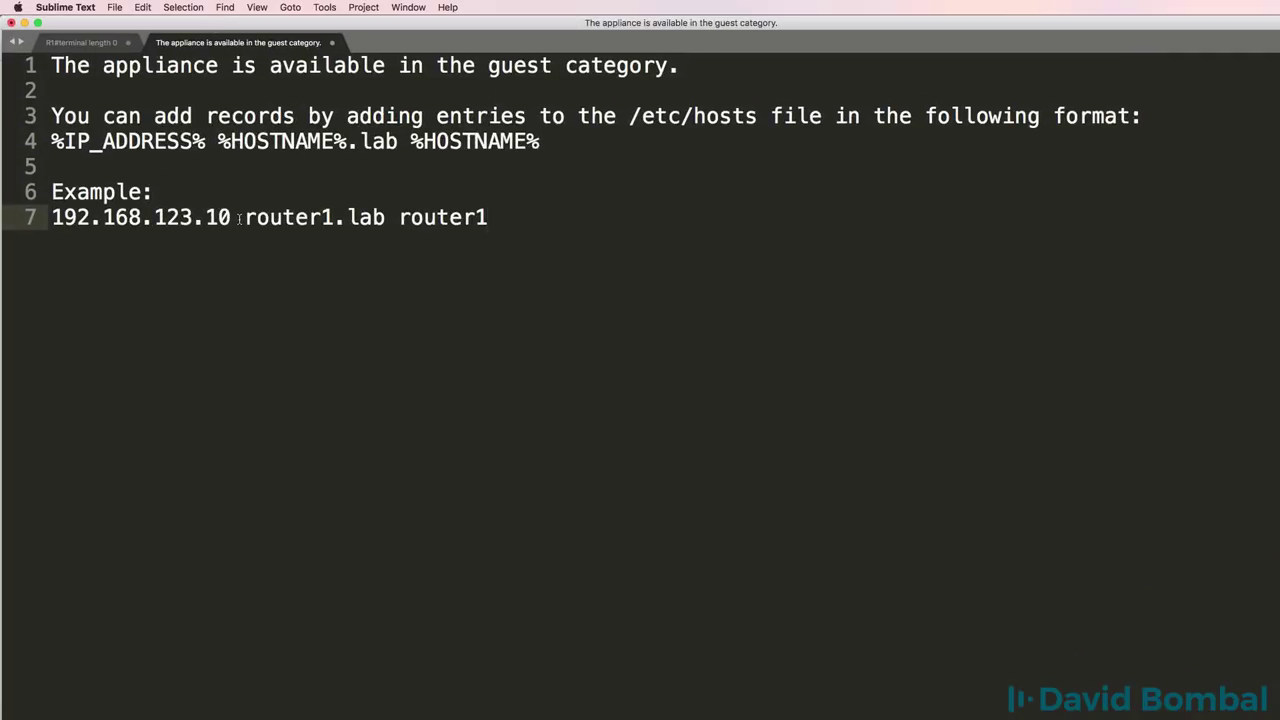
drag(505, 217, 46, 217)
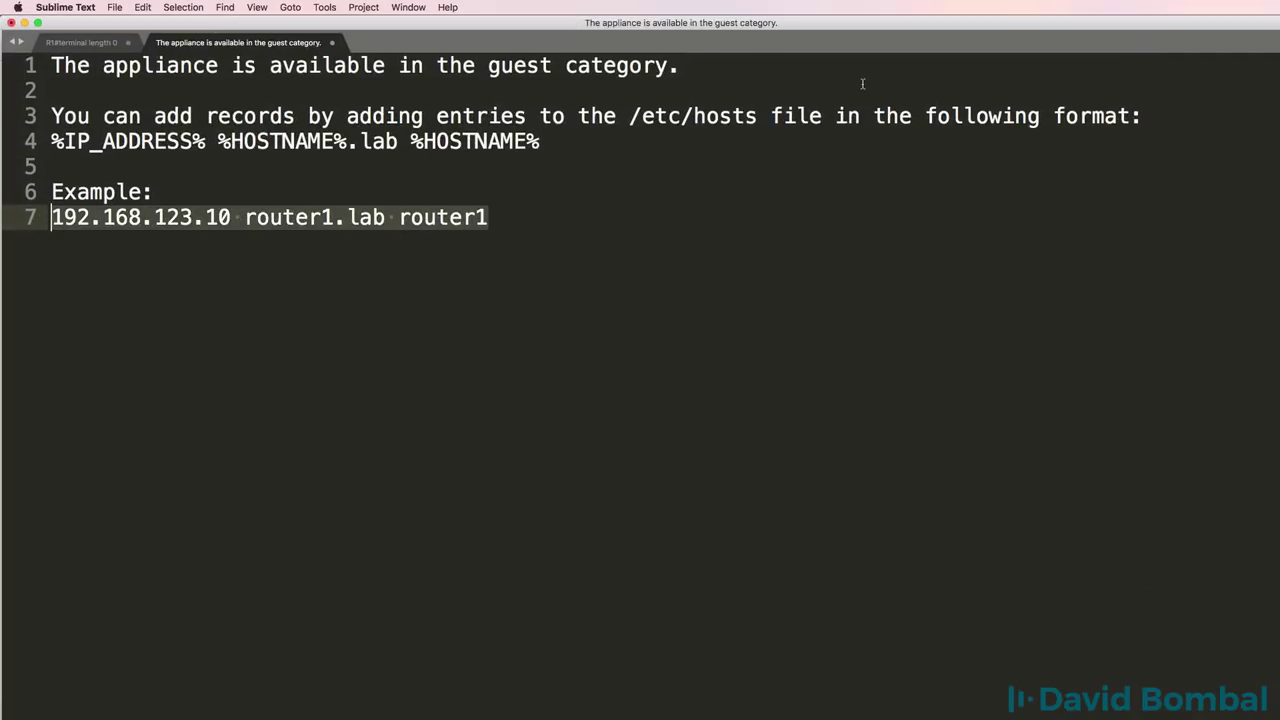
drag(629, 116, 760, 116)
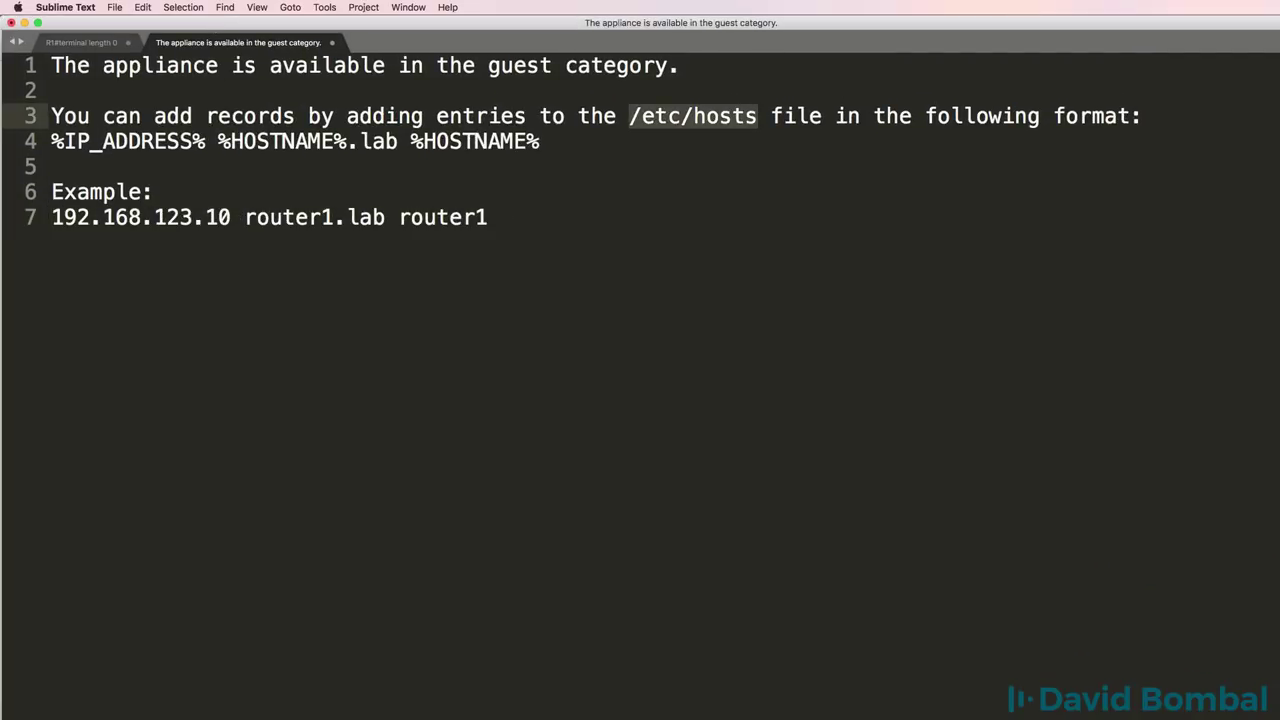
key(super+Tab)
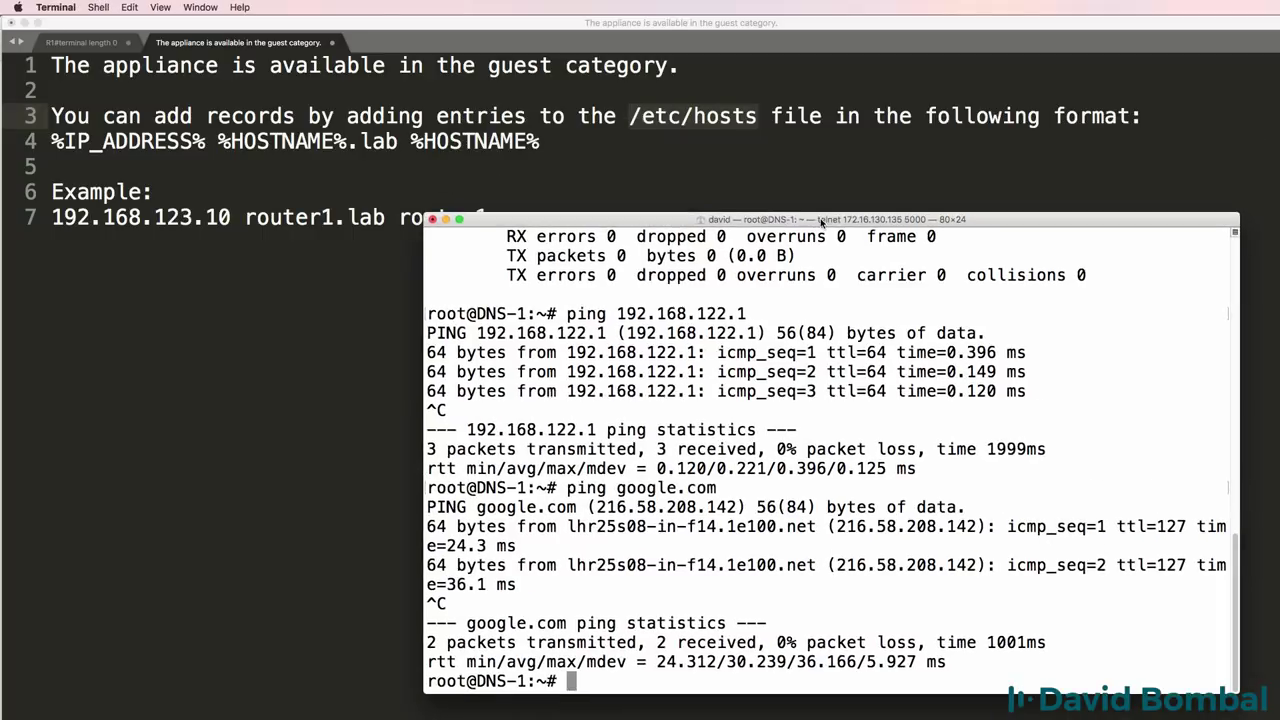
Step: Open /etc/hosts in nano and add the record 192.168.122.201 r1.lab r1
text(nano /etc)
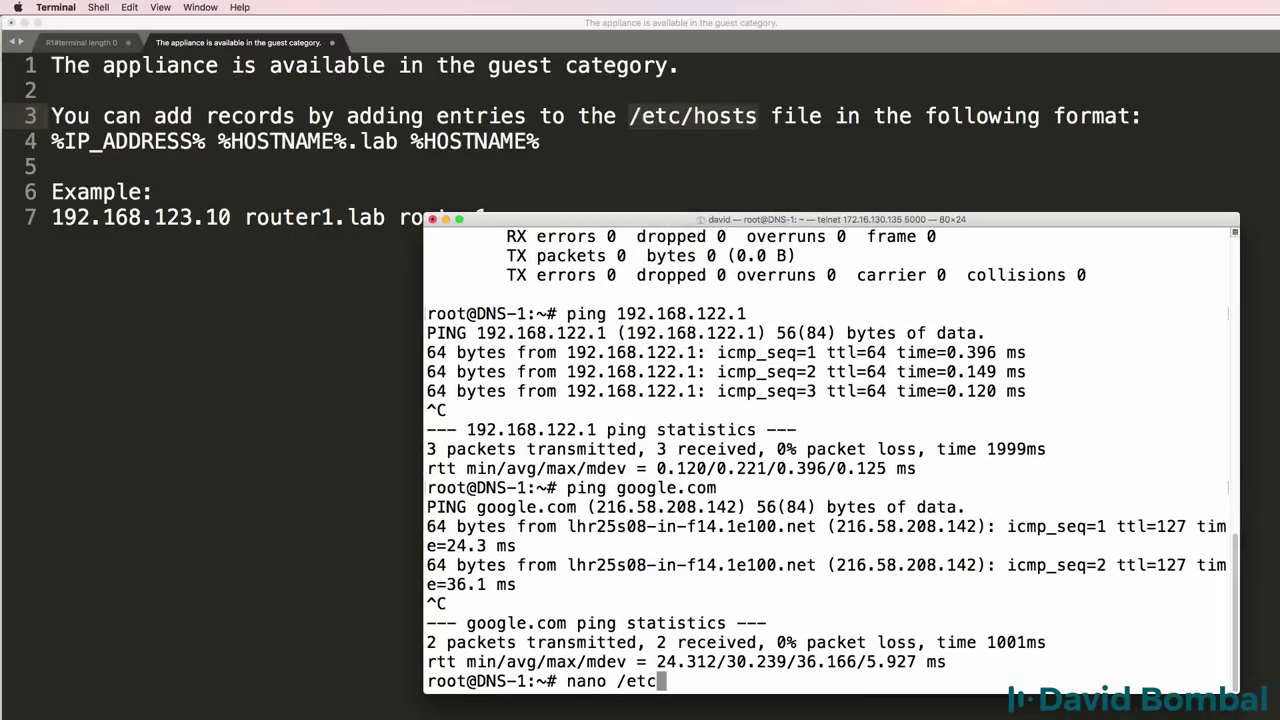
text(/hosts)
key(Return)
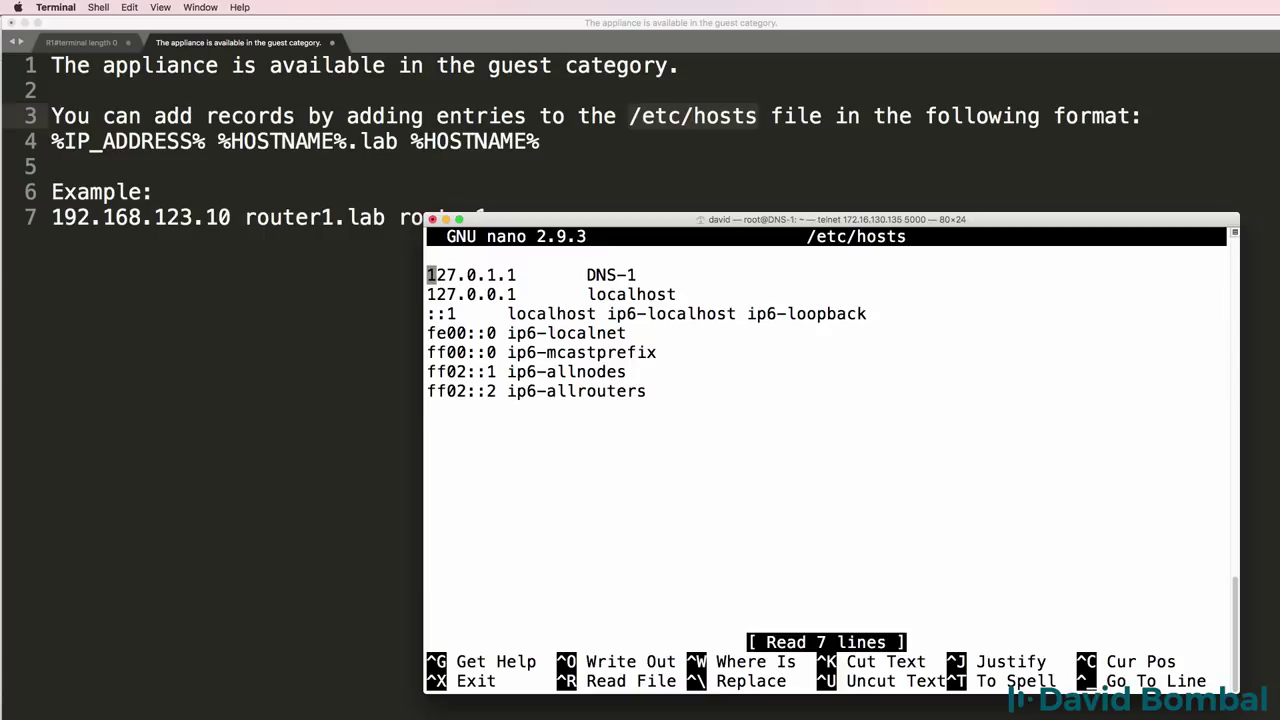
key(Down)
key(Down)
key(Down)
key(Down)
key(Down)
key(Down)
key(Down)
text(192.)
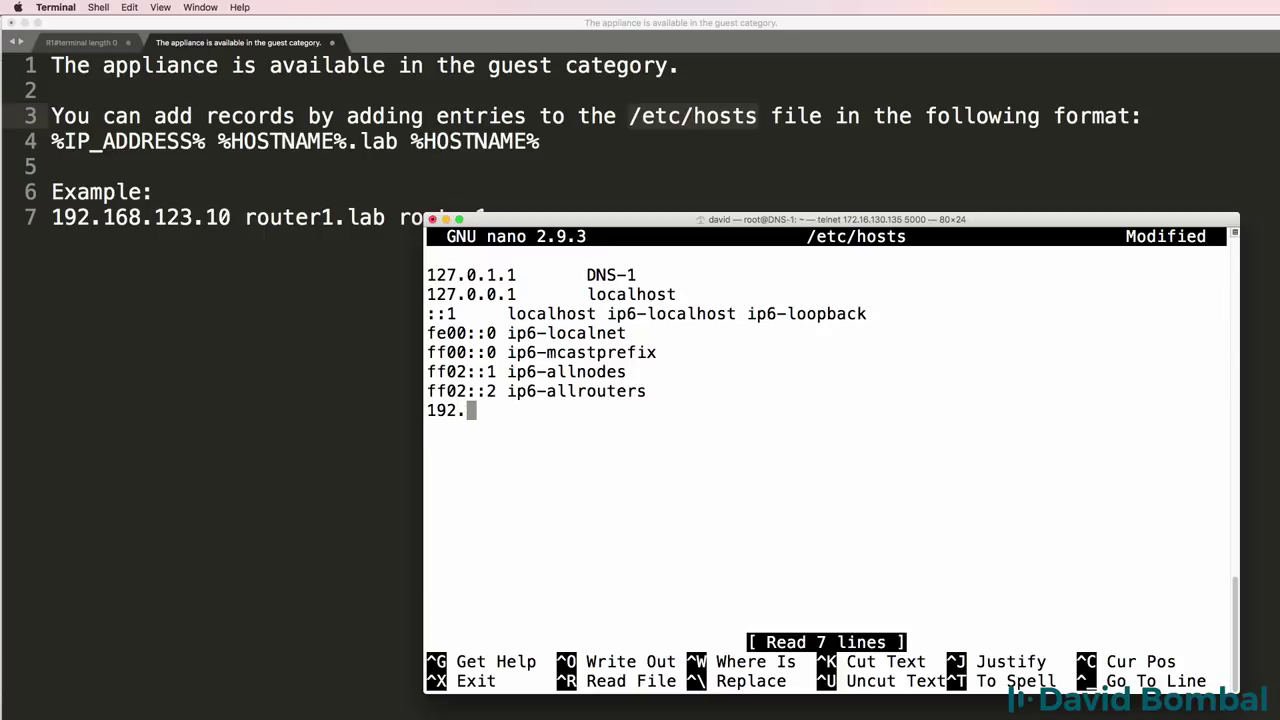
text(168.122.200)
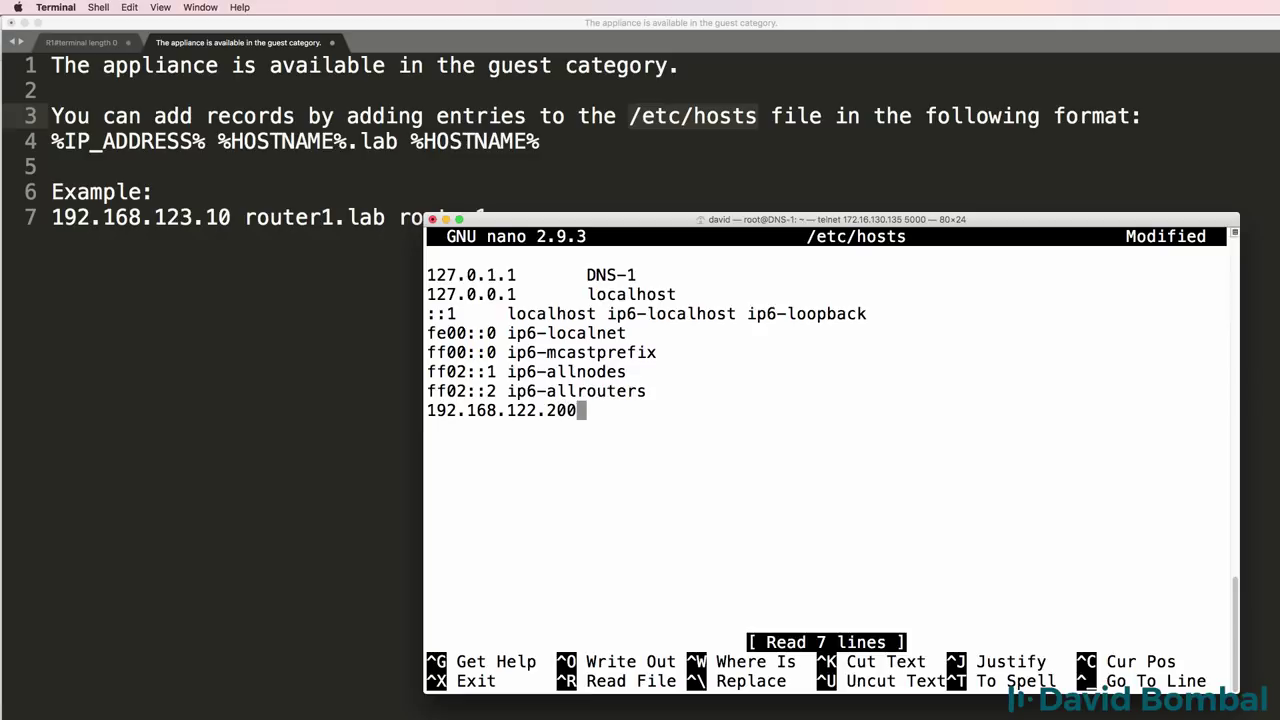
text( r1.)
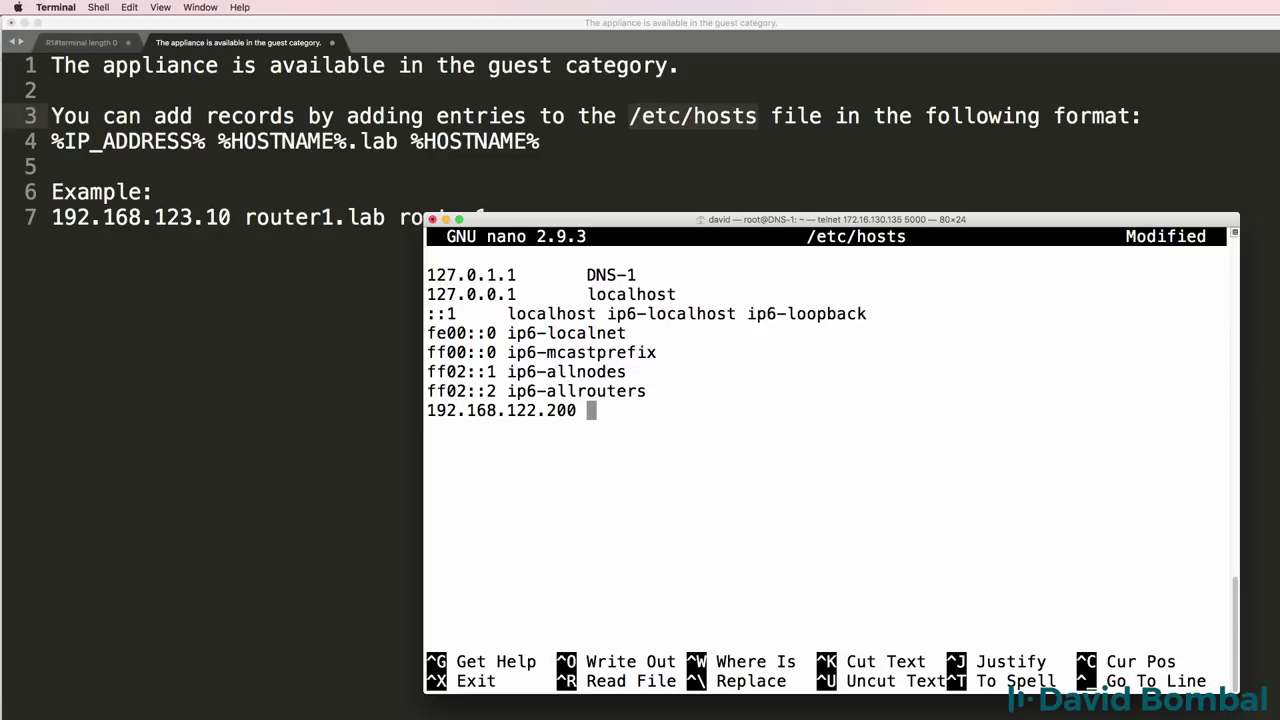
text(lab r1)
key(Return)
text(192.168)
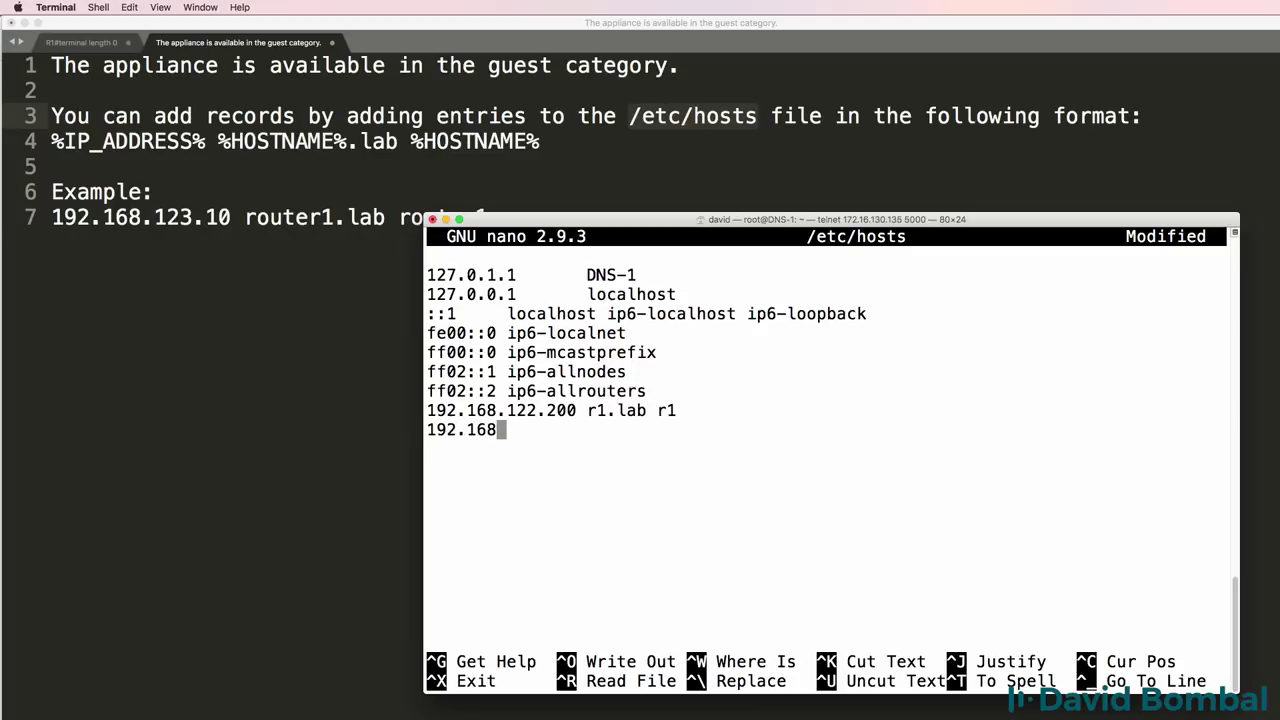
text(.122.201)
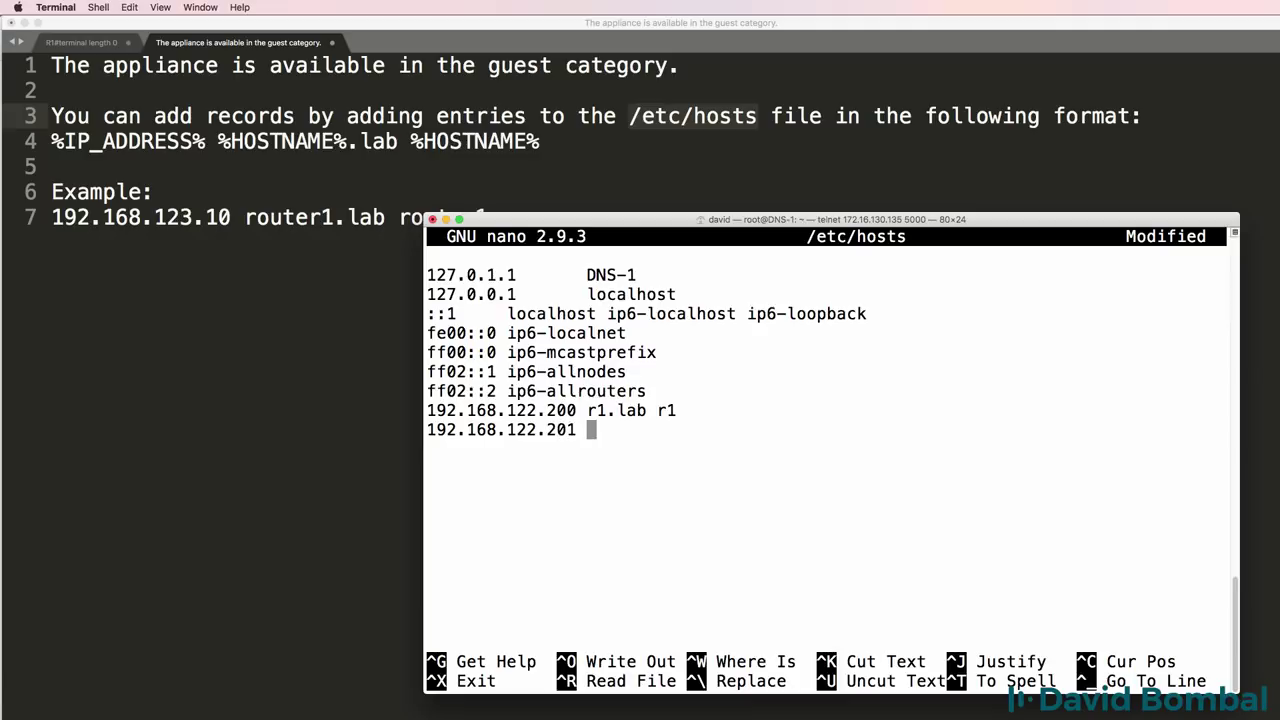
key(Up)
key(Left)
key(BackSpace)
text(1)
Step: Add the record 192.168.122.202 r2.lab r2 below it
key(Down)
key(BackSpace)
text(2 r2.lab r2)
key(Left)
key(Left)
key(BackSpace)
key(BackSpace)
key(BackSpace)
key(BackSpace)
key(BackSpace)
key(BackSpace)
key(BackSpace)
key(Right)
key(Right)
key(Left)
key(Left)
text(r2.lab)
key(Down)
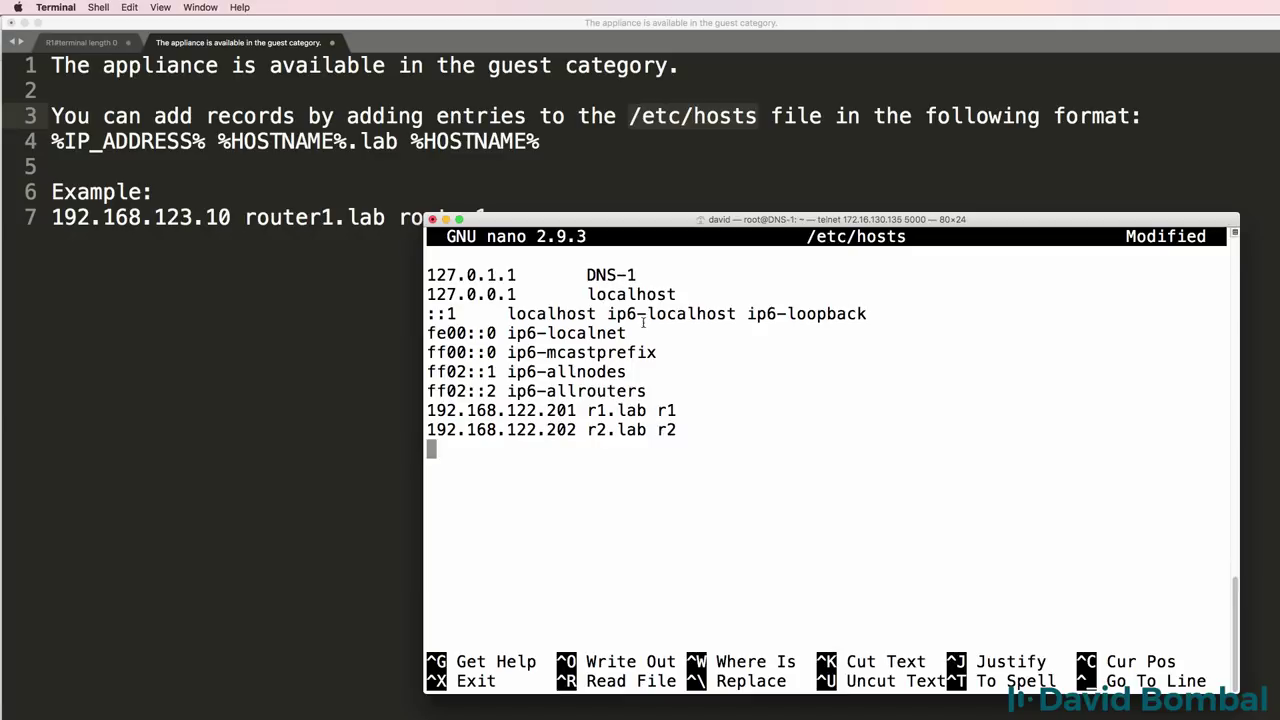
Step: Save the edited /etc/hosts file
drag(677, 410, 590, 413)
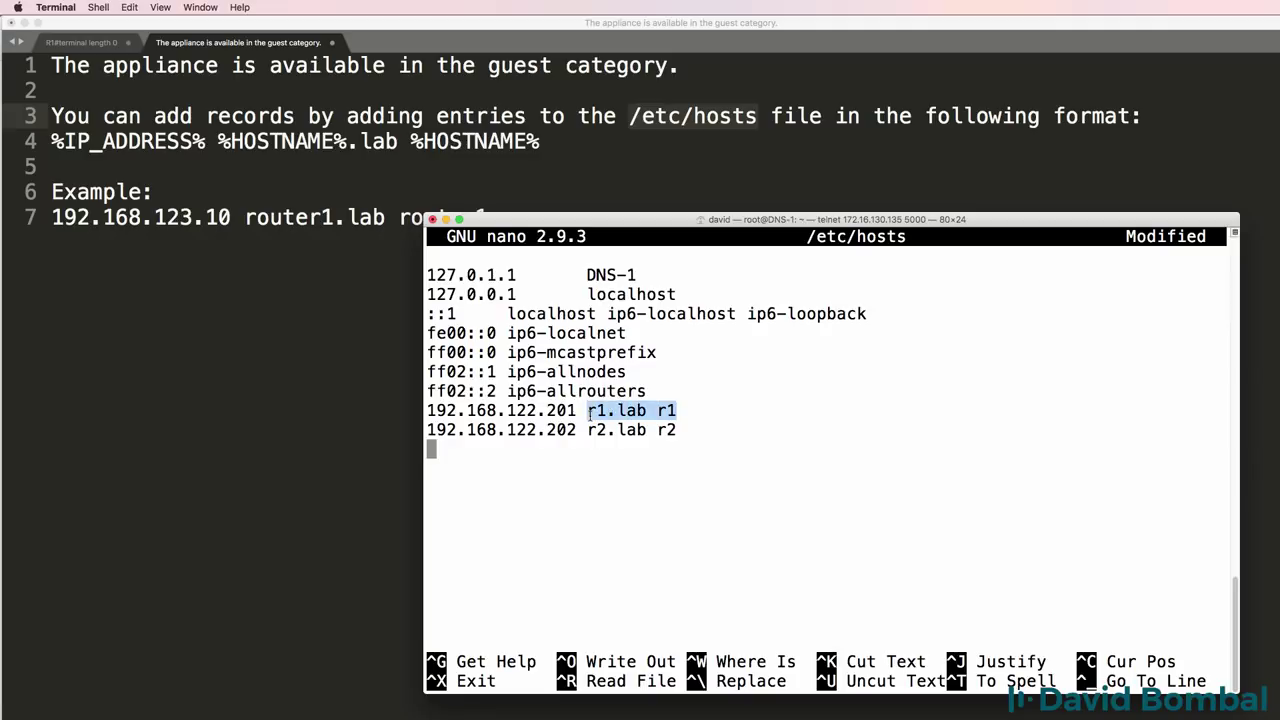
drag(695, 222, 695, 233)
key(ctrl+x)
key(y)
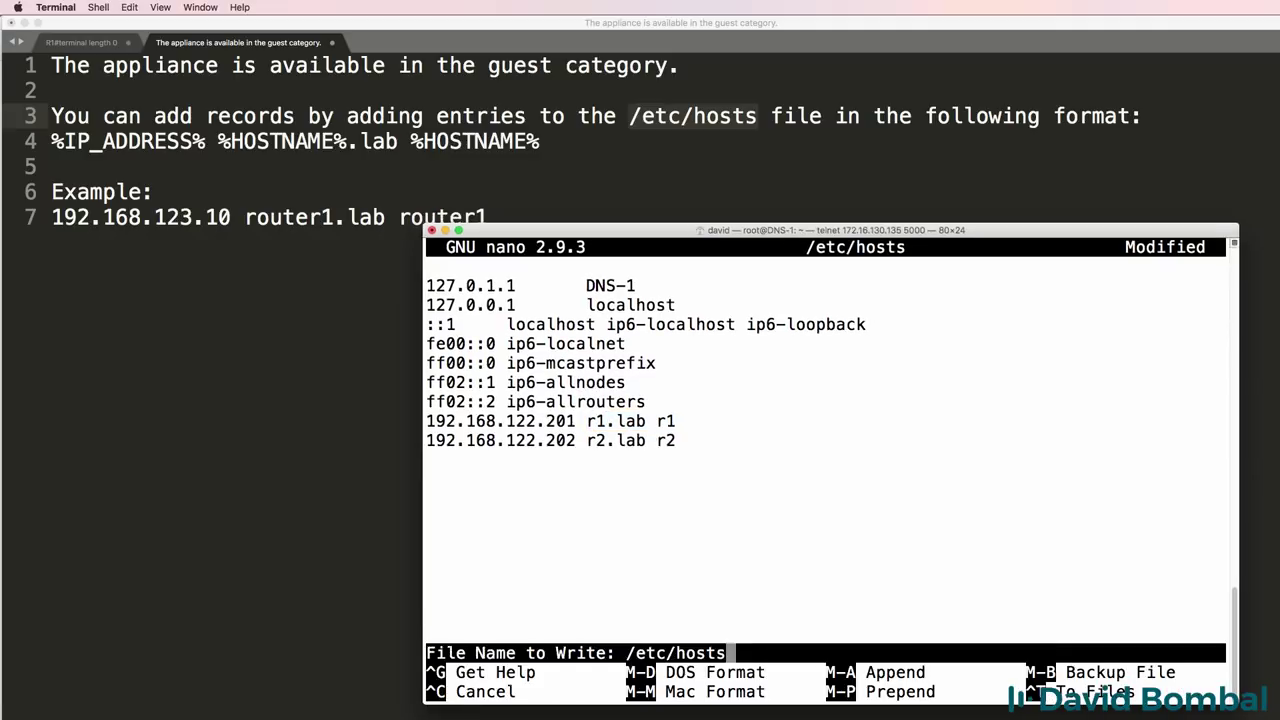
key(Return)
Step: Clear the console and ping r1 and r2 to check they resolve
text(clear)
key(Return)
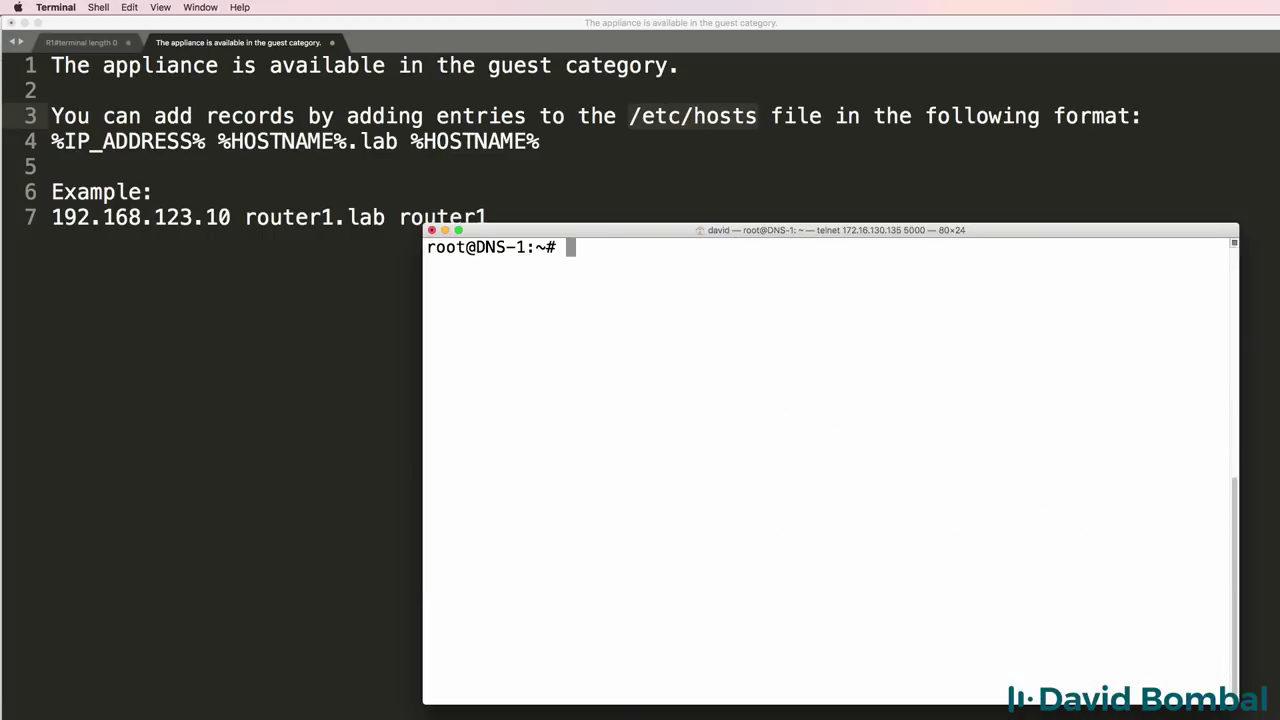
text(ping r1)
key(Return)
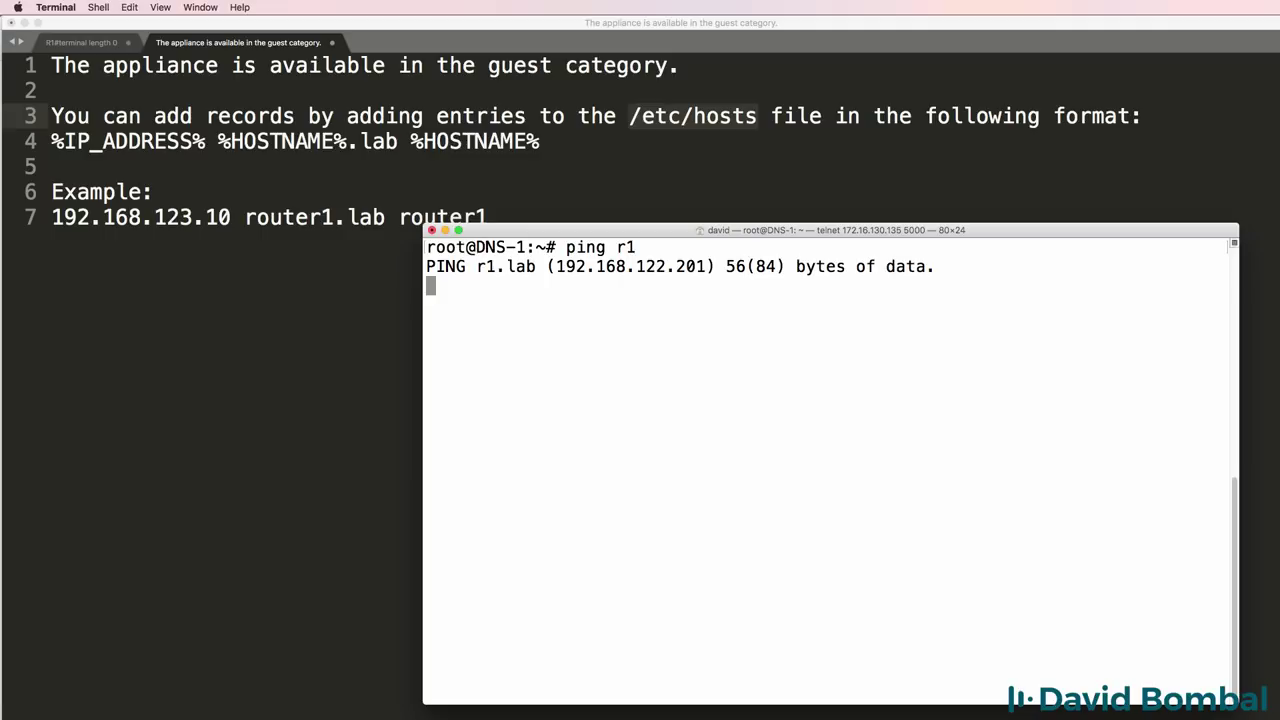
key(ctrl+c)
key(Up)
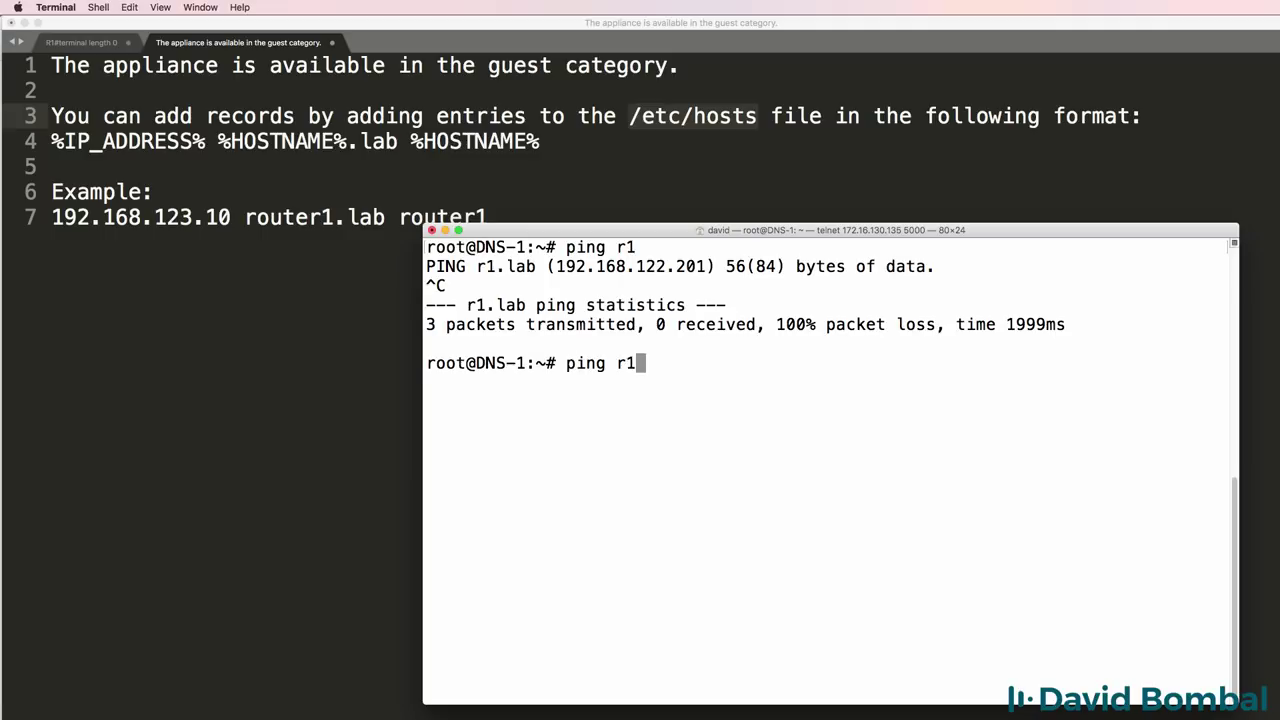
text(2)
key(Return)
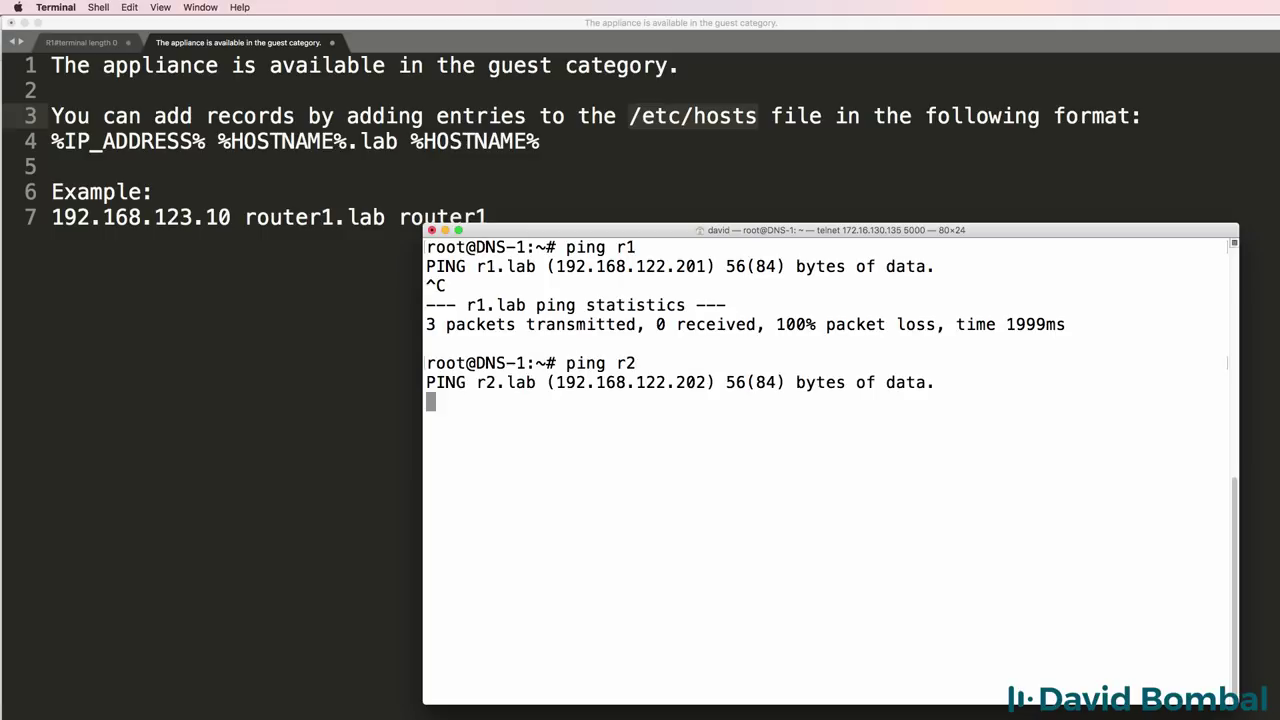
key(ctrl+c)
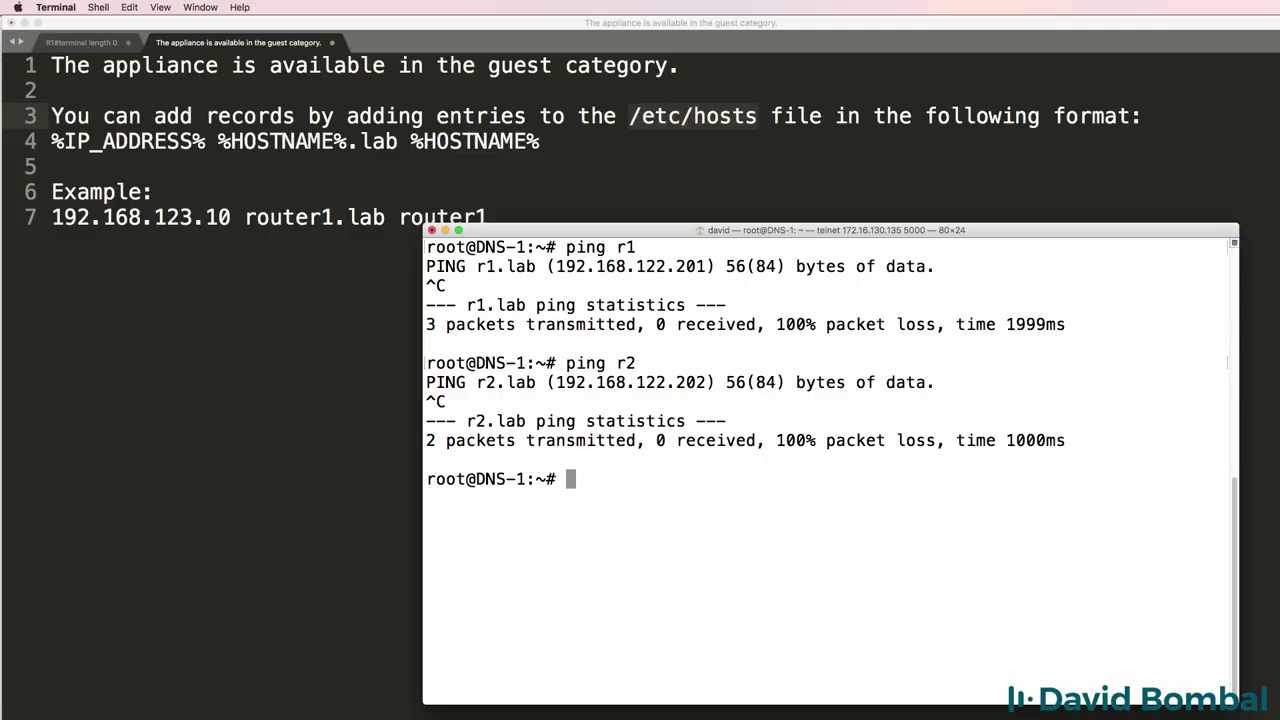
Step: Ping r1.lab and r2.lab to confirm they resolve to .201 and .202
text(ping r1.lab)
key(Return)
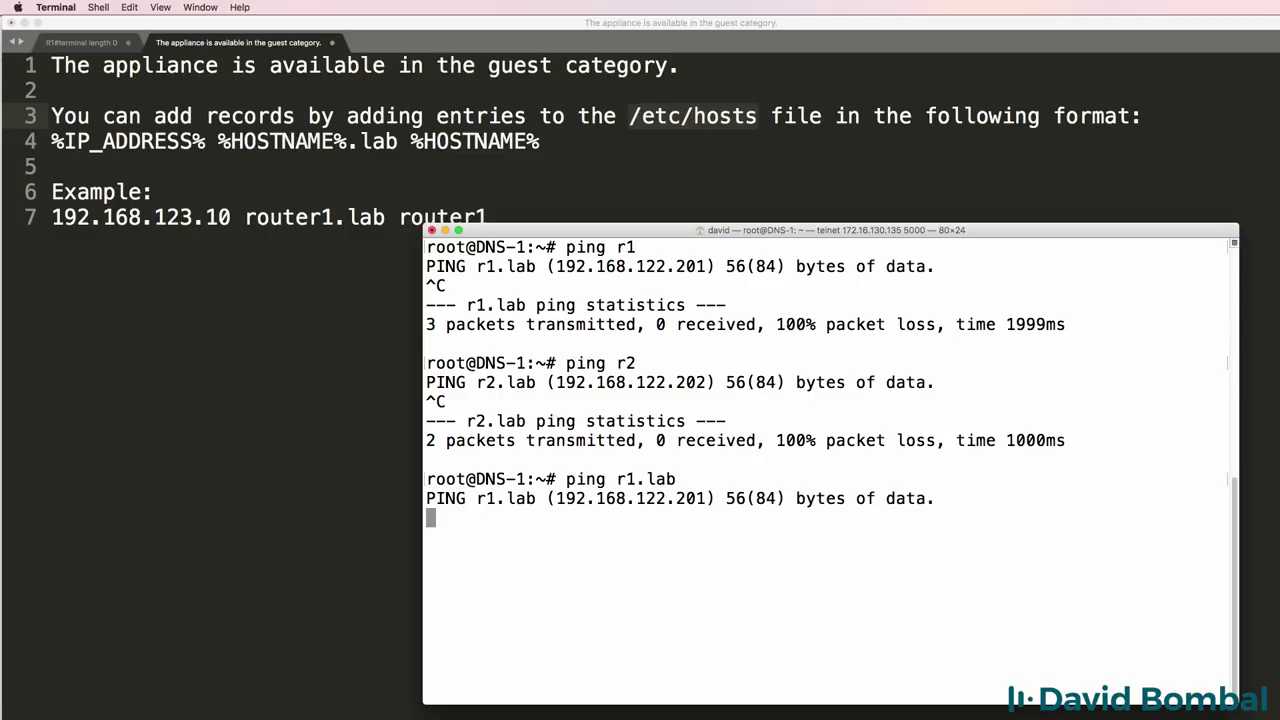
key(ctrl+c)
key(Up)
key(Left)
key(Left)
key(Left)
key(Left)
key(BackSpace)
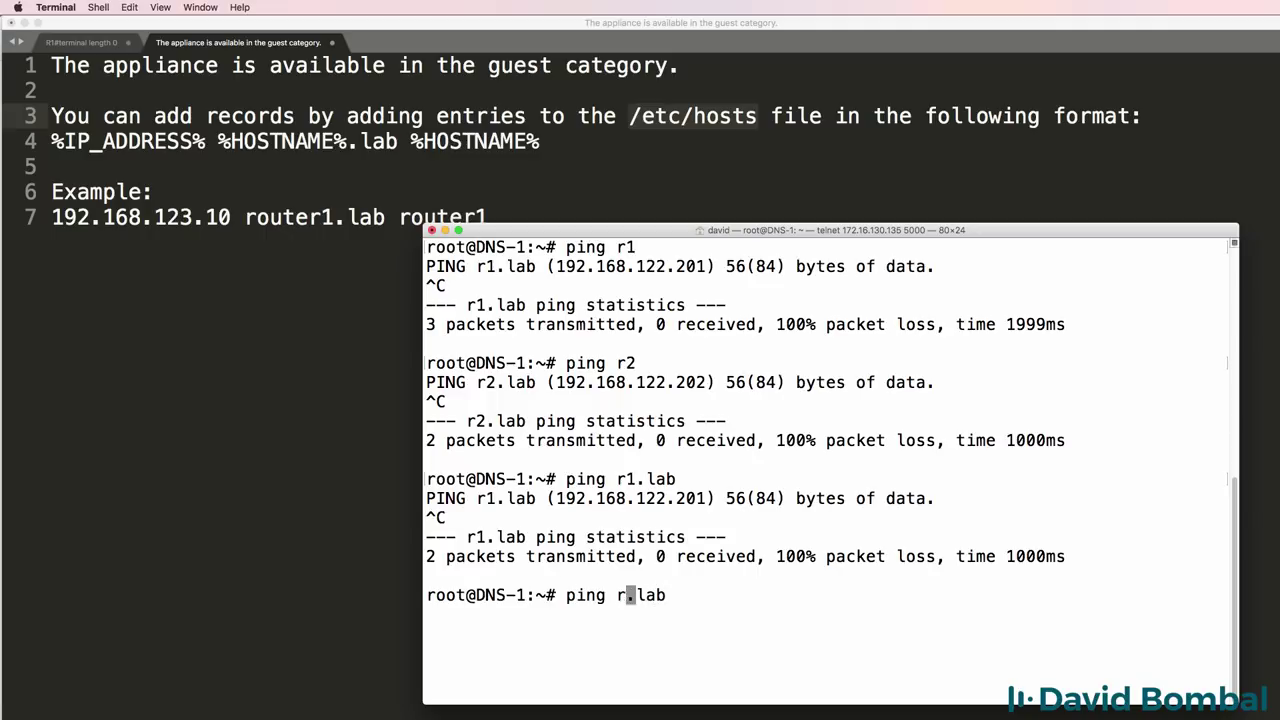
text(2)
key(Return)
key(ctrl+c)
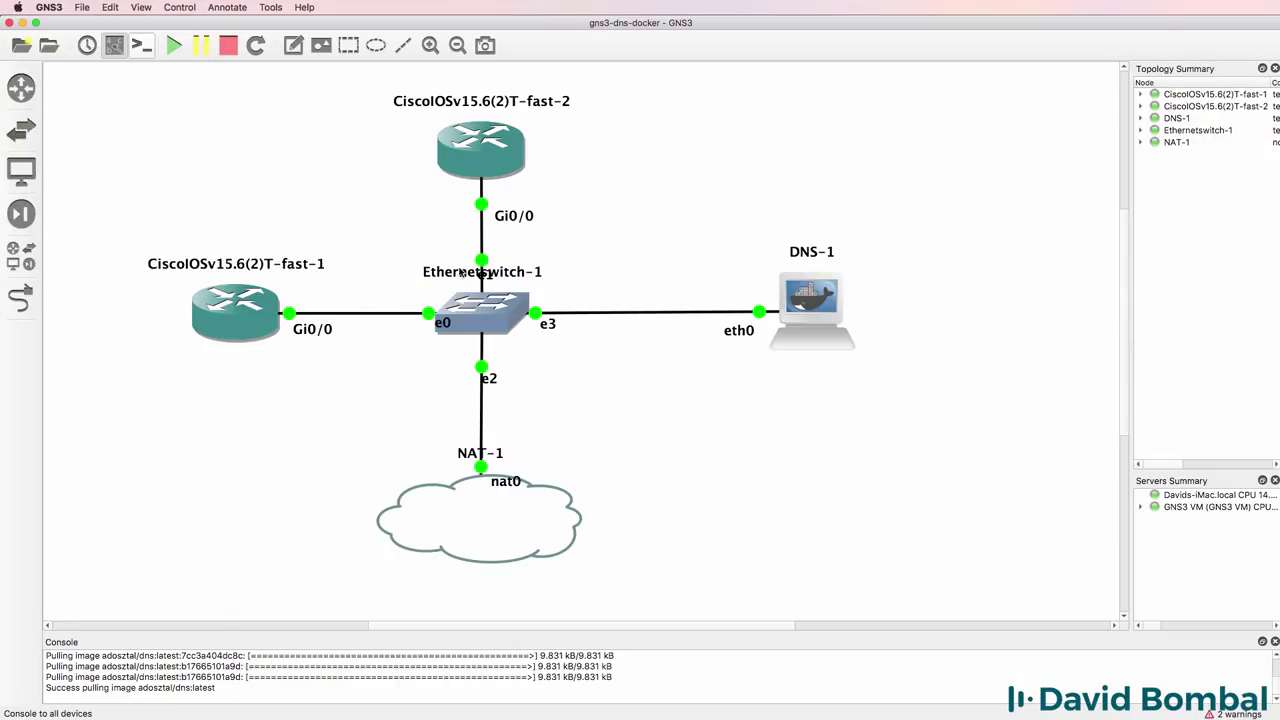
Step: Move the Ethernetswitch-1 label below the switch and the e1 port label off its link
drag(463, 274, 412, 324)
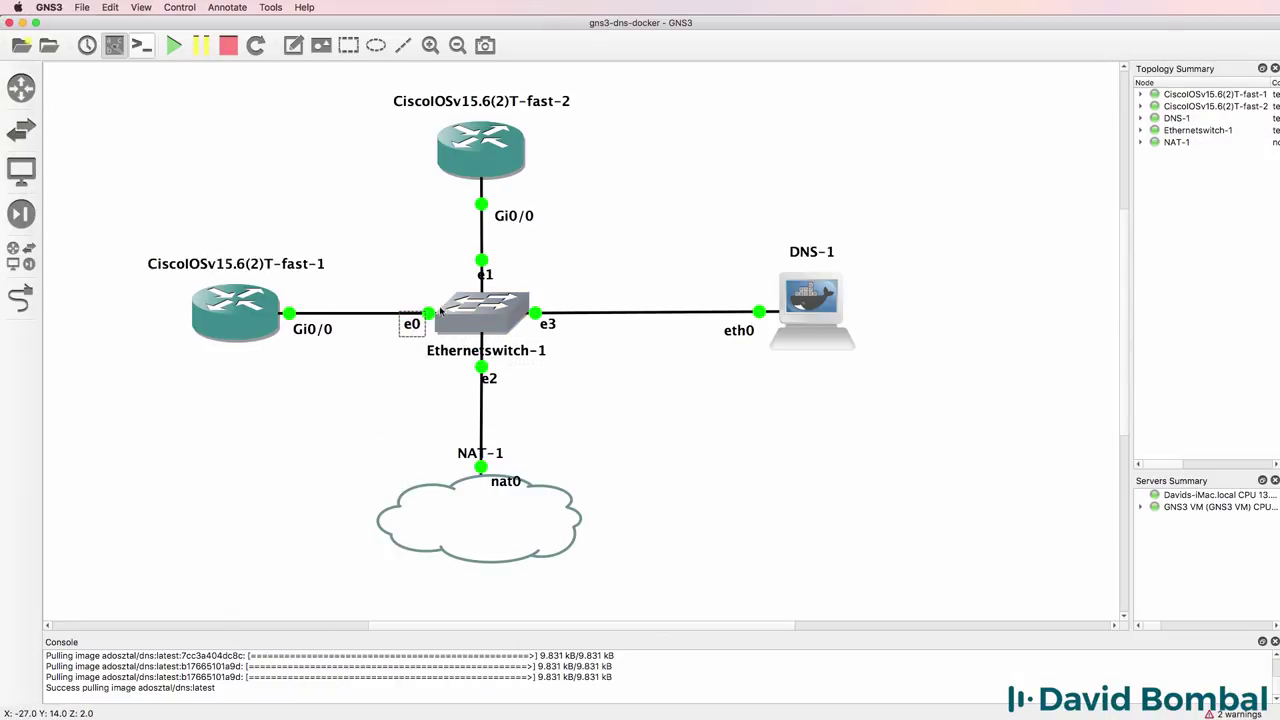
drag(490, 282, 516, 270)
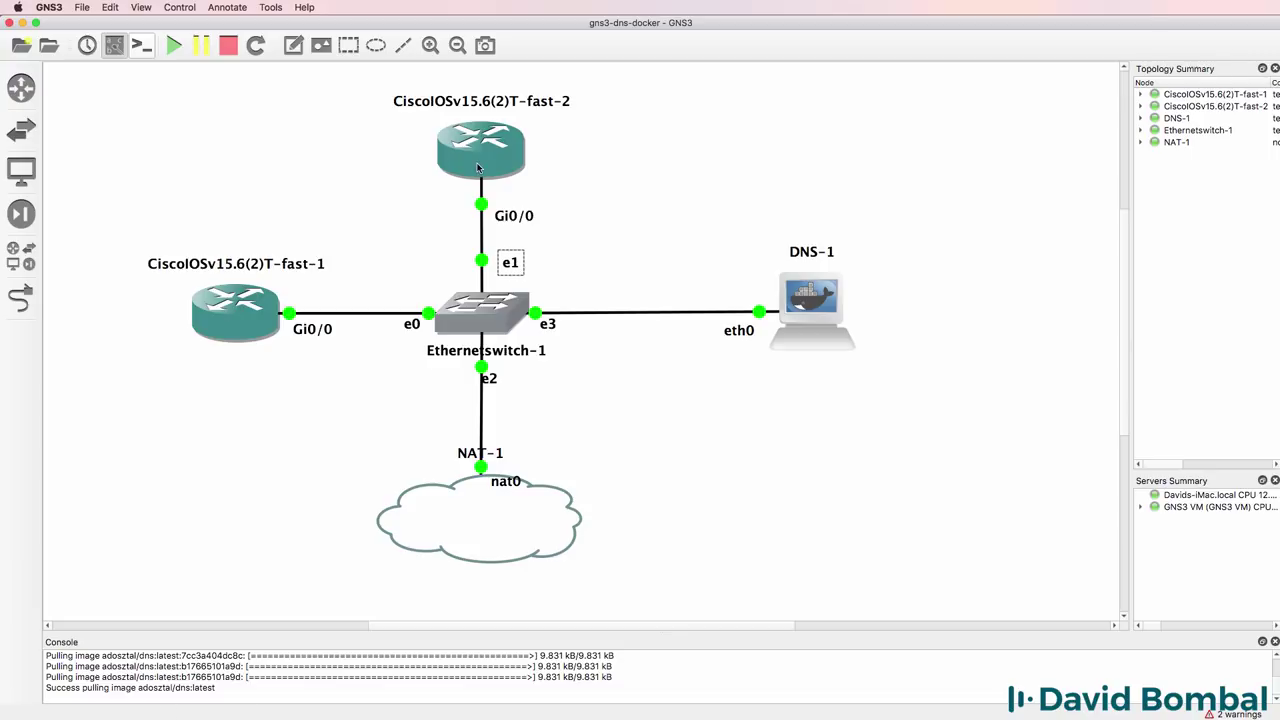